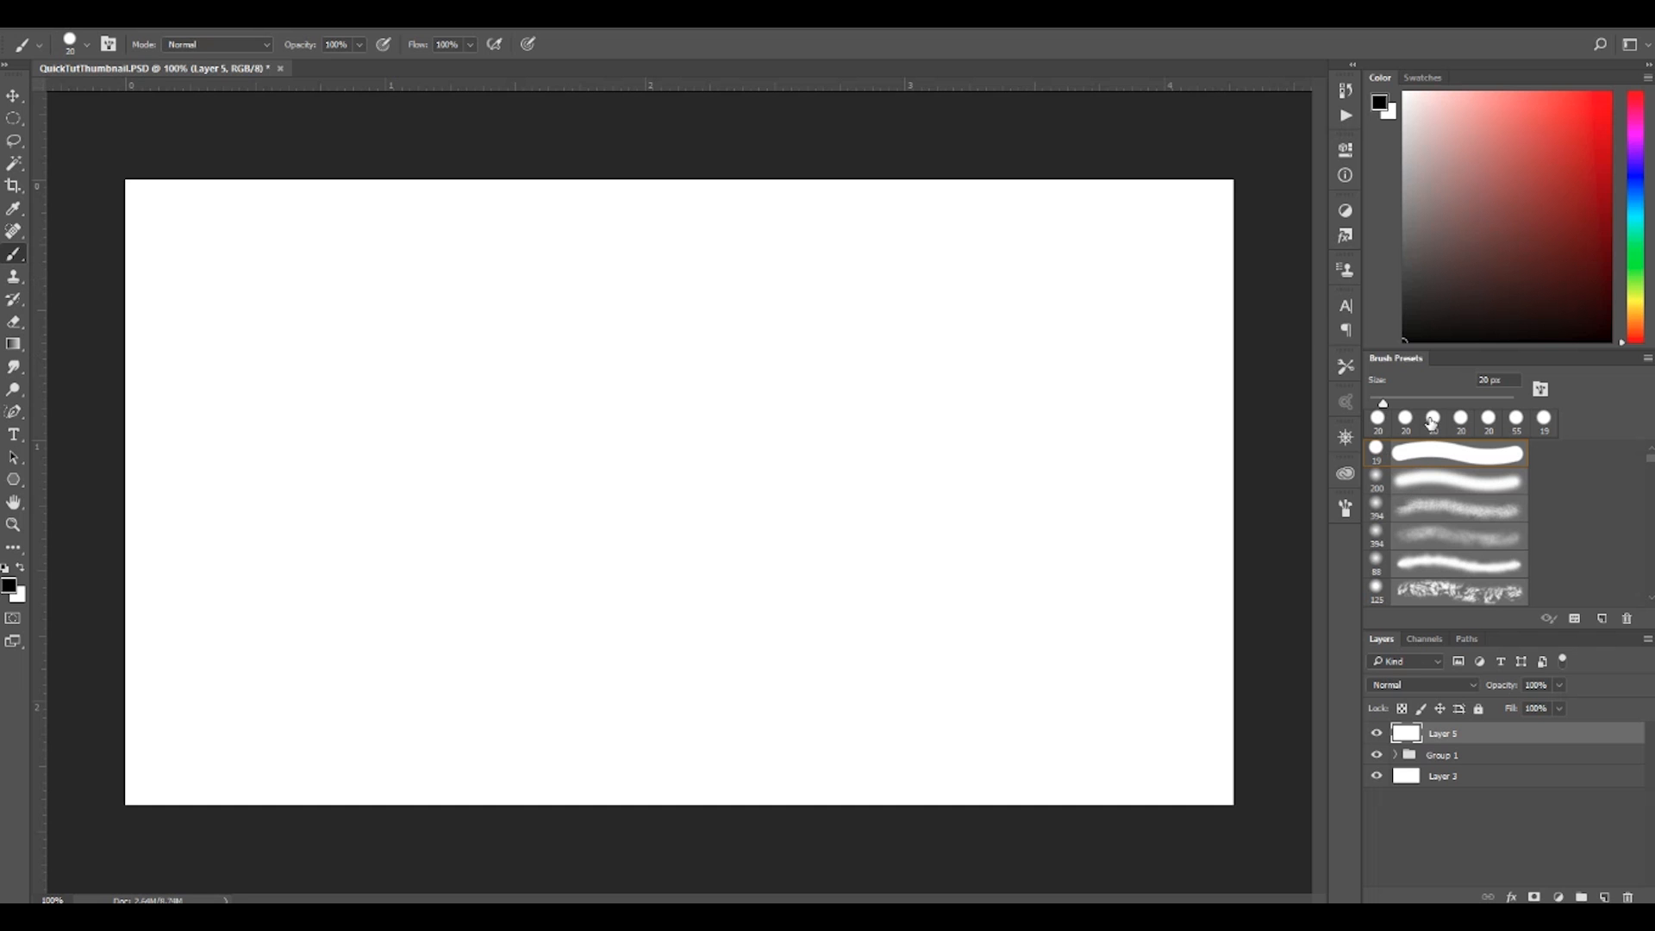
- Look at the Brush settings and the list of available panels, and collapse the settings again
click(1347, 514)
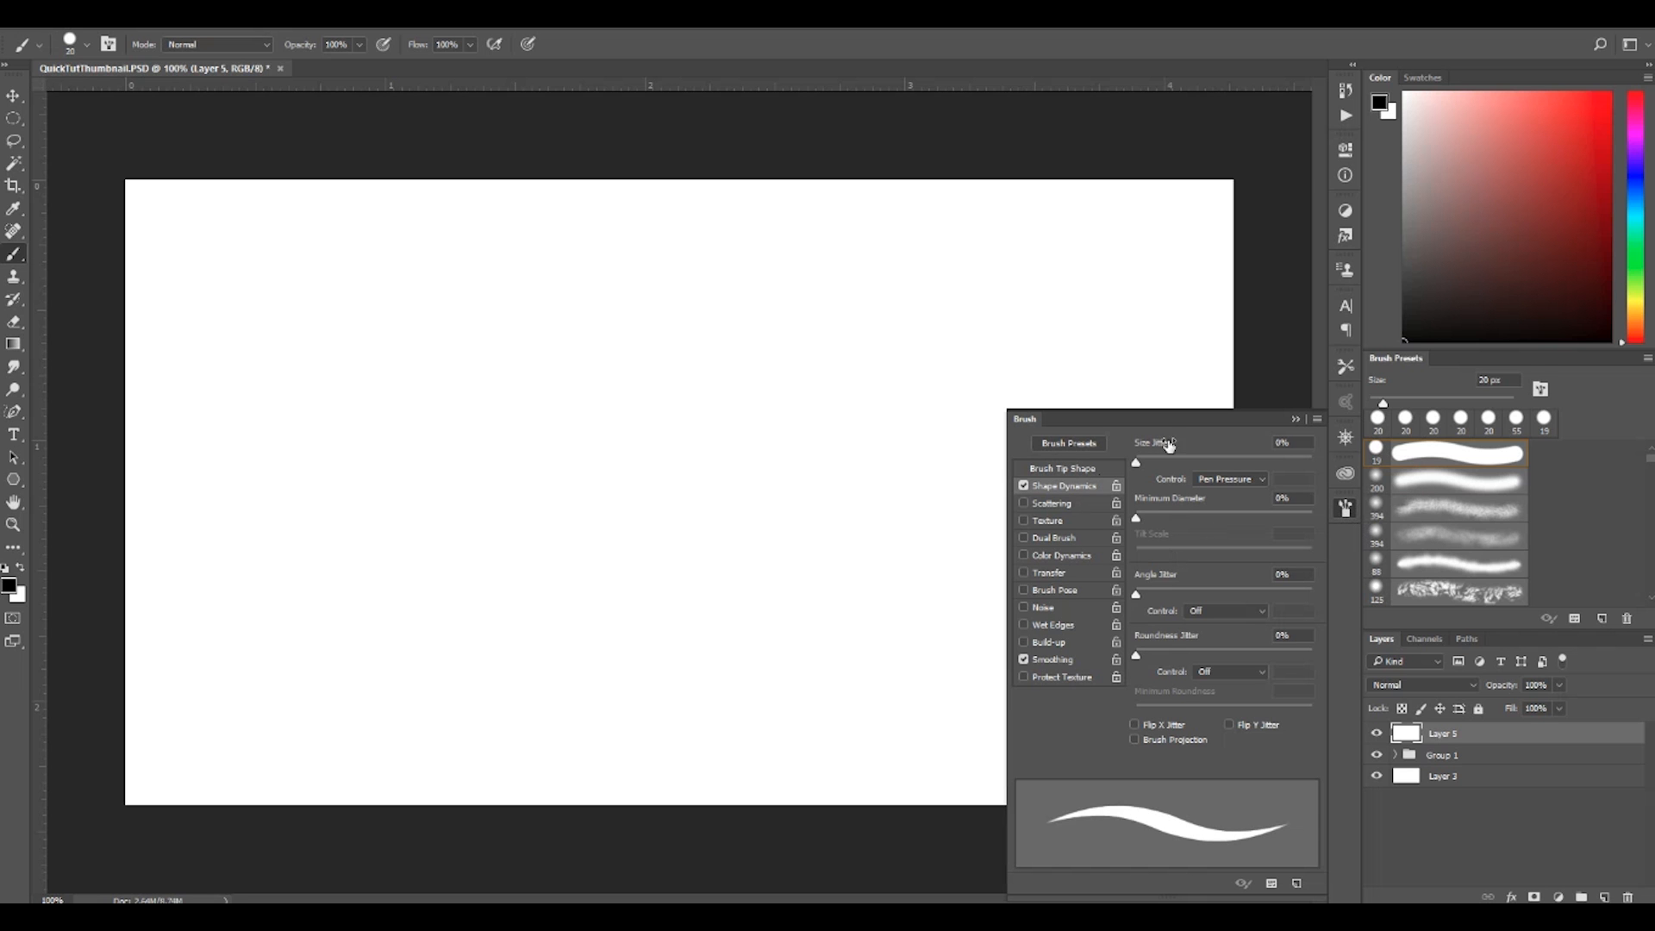
click(385, 26)
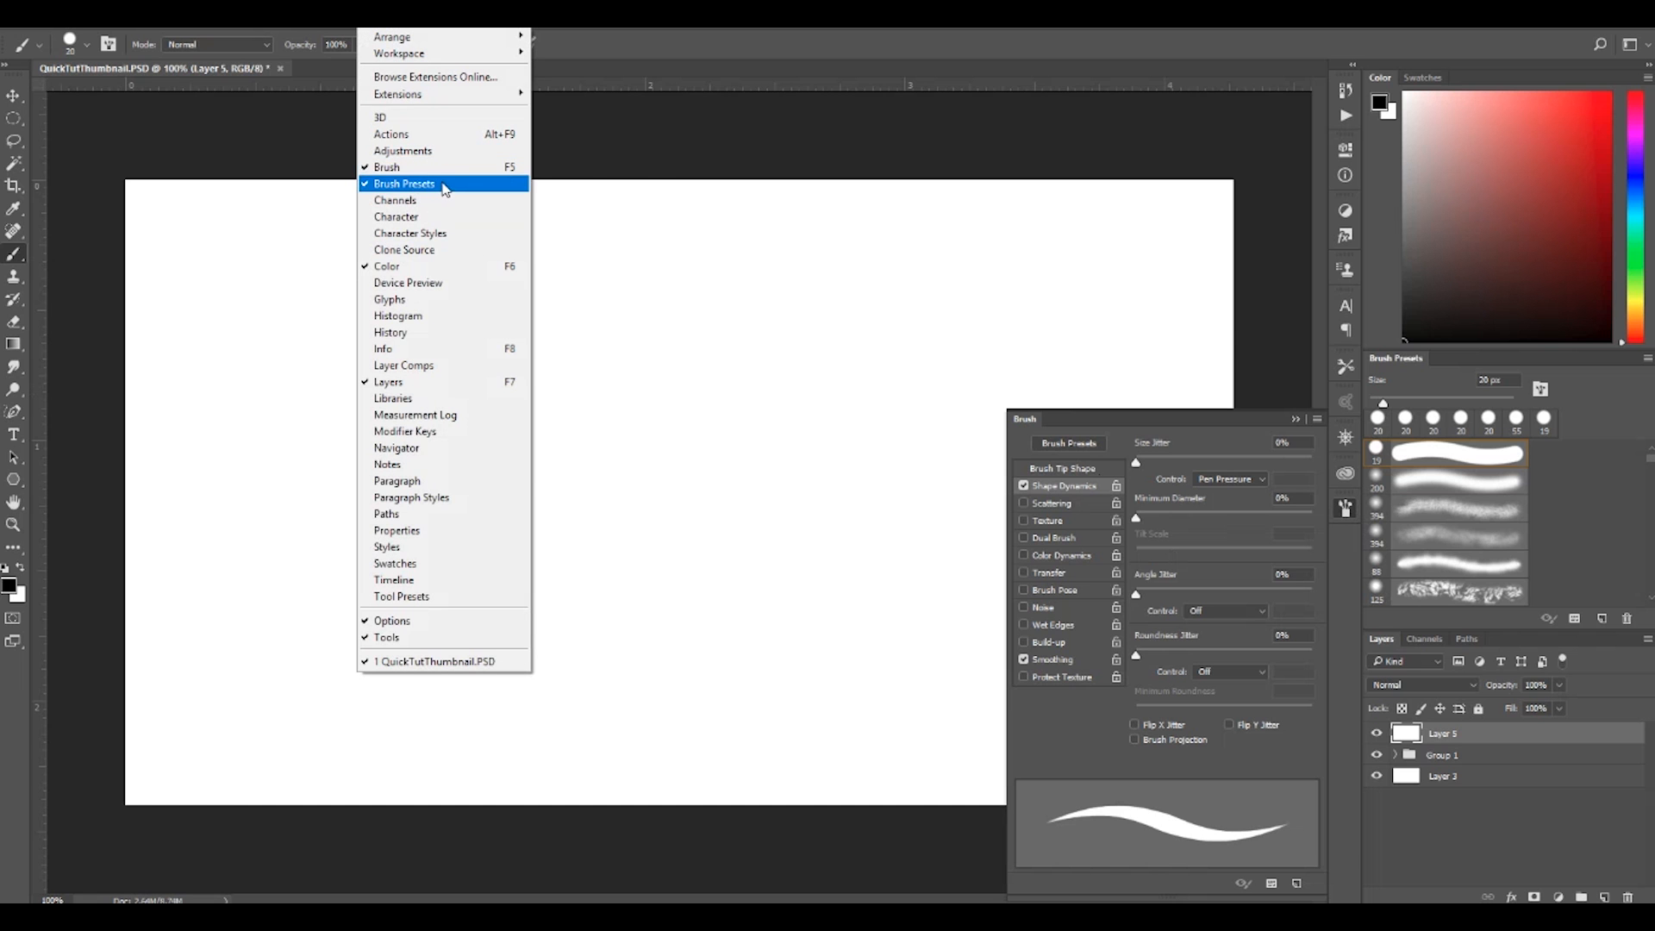
click(588, 163)
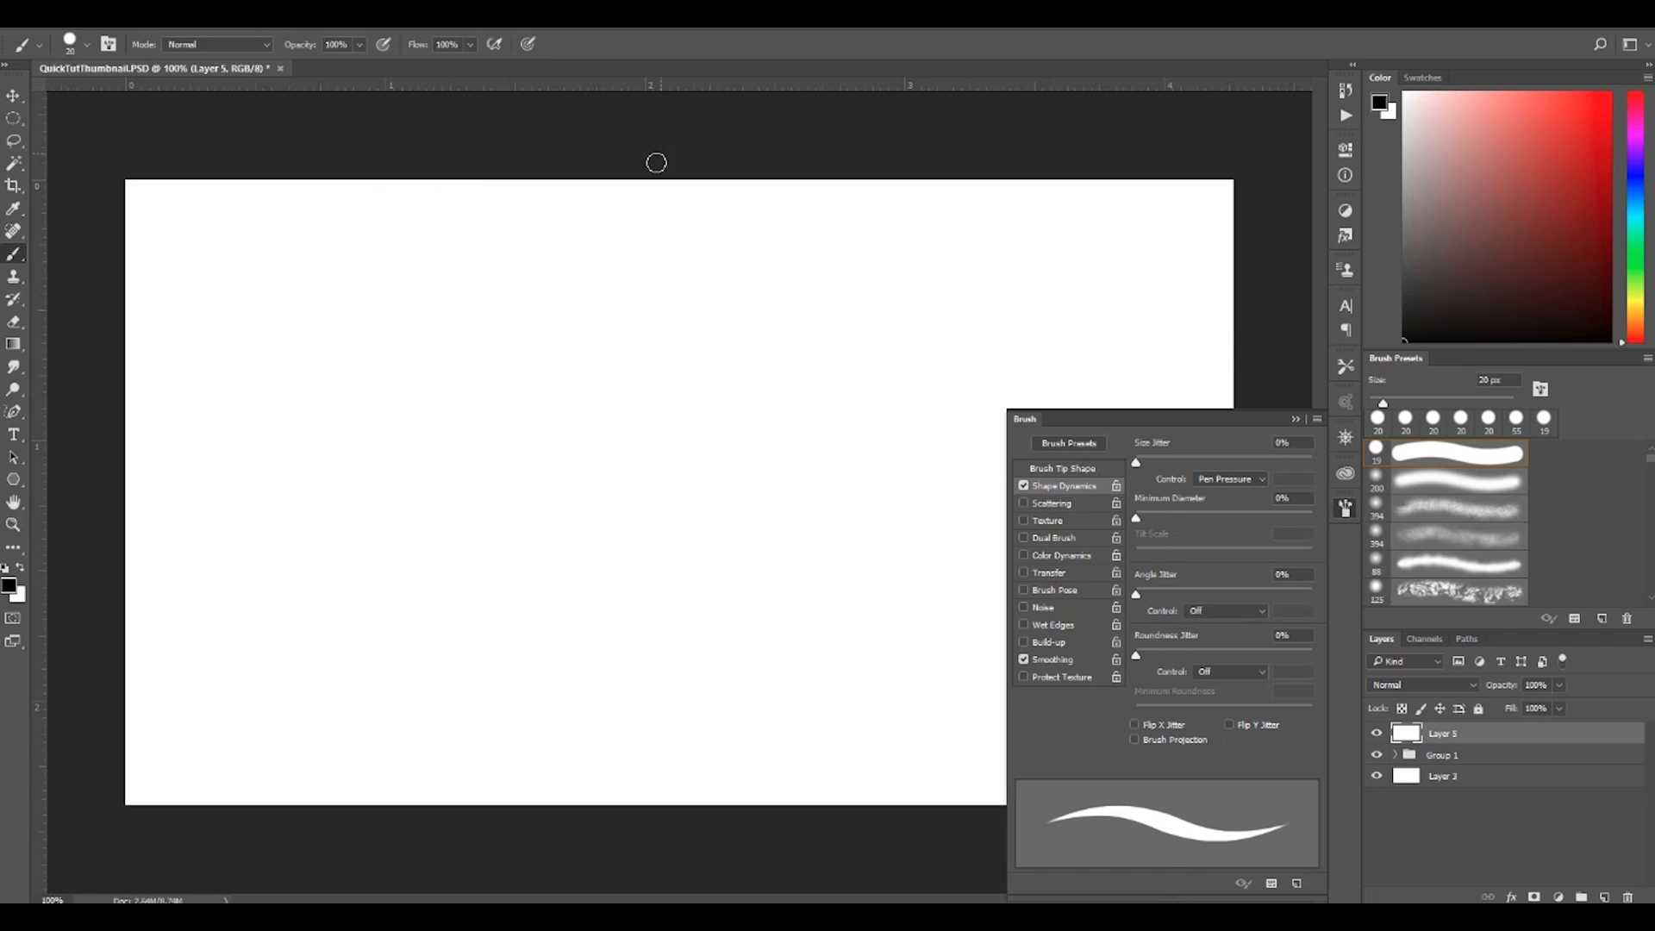
click(1296, 420)
- Paint curved test strokes on the canvas with the round 20 px brush and show its Brush Tip Shape settings
mouse_move(1033, 323)
mouse_down()
mouse_move(948, 366)
mouse_move(905, 462)
mouse_move(643, 485)
mouse_move(805, 419)
mouse_move(763, 453)
mouse_up()
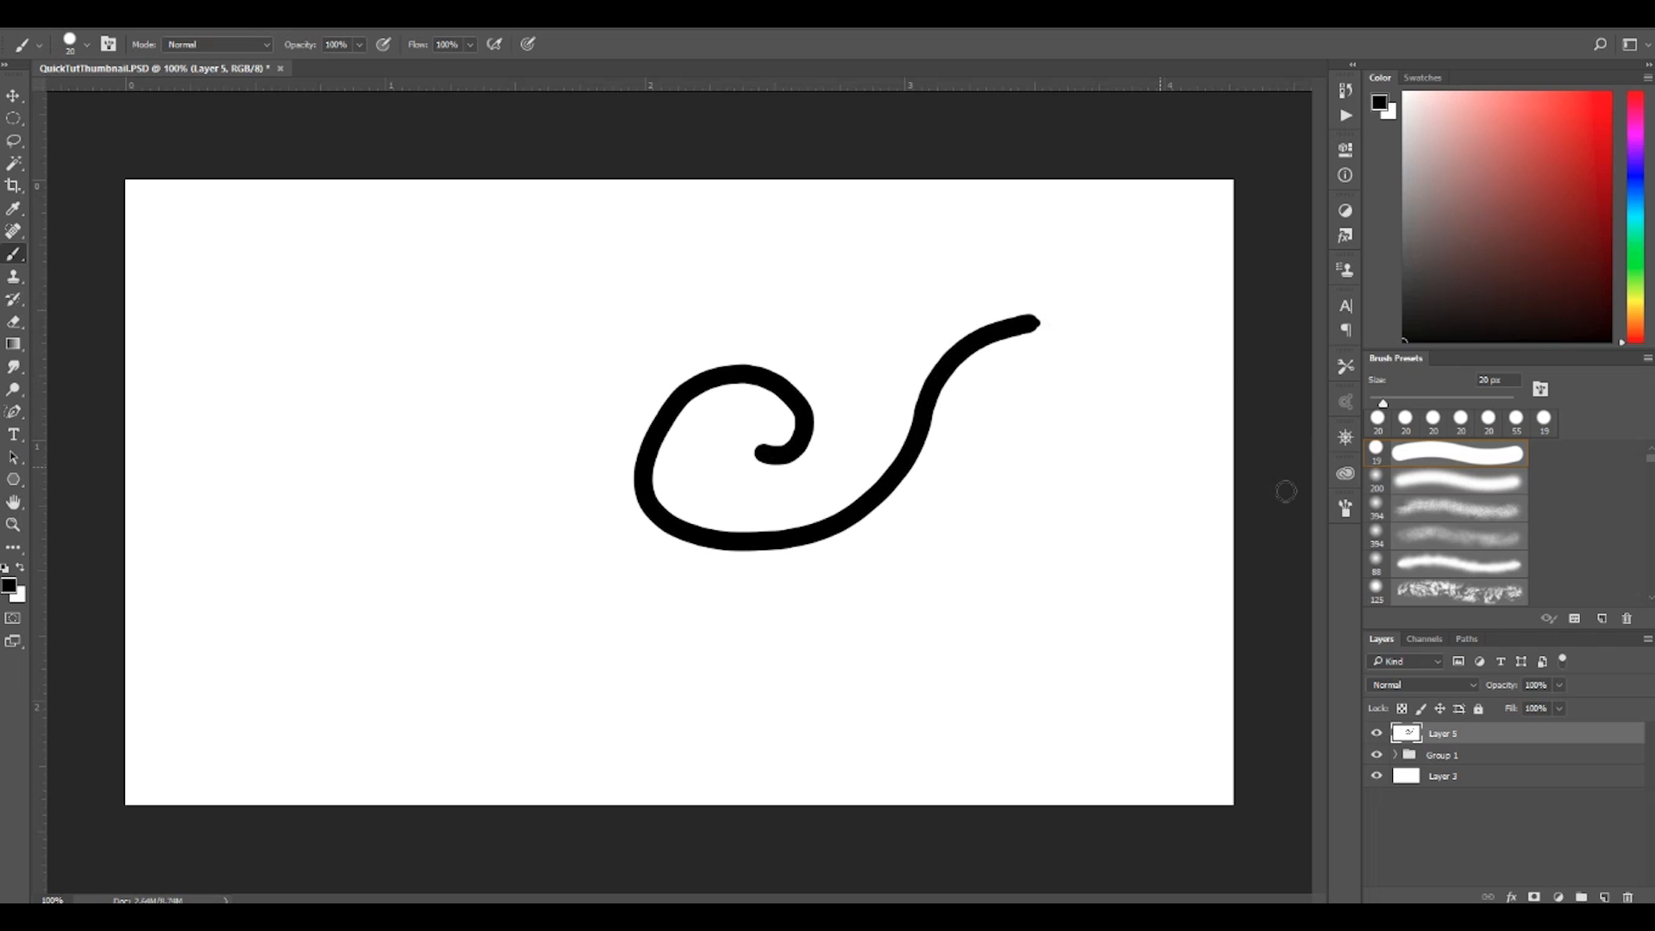
click(1347, 509)
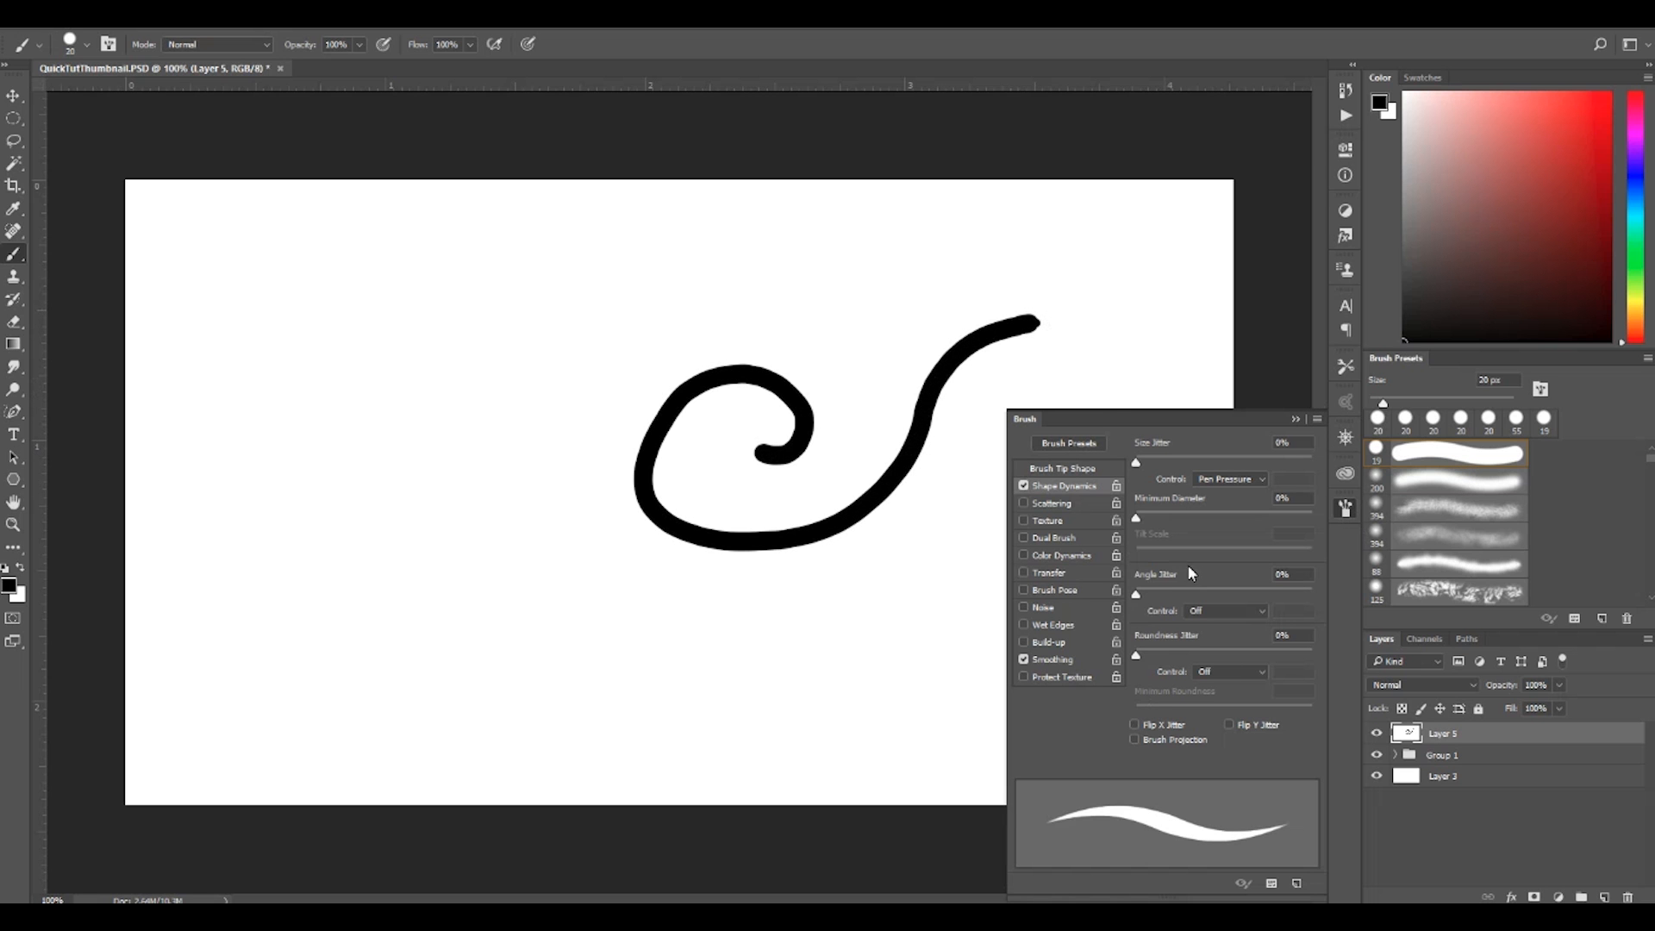
click(1069, 469)
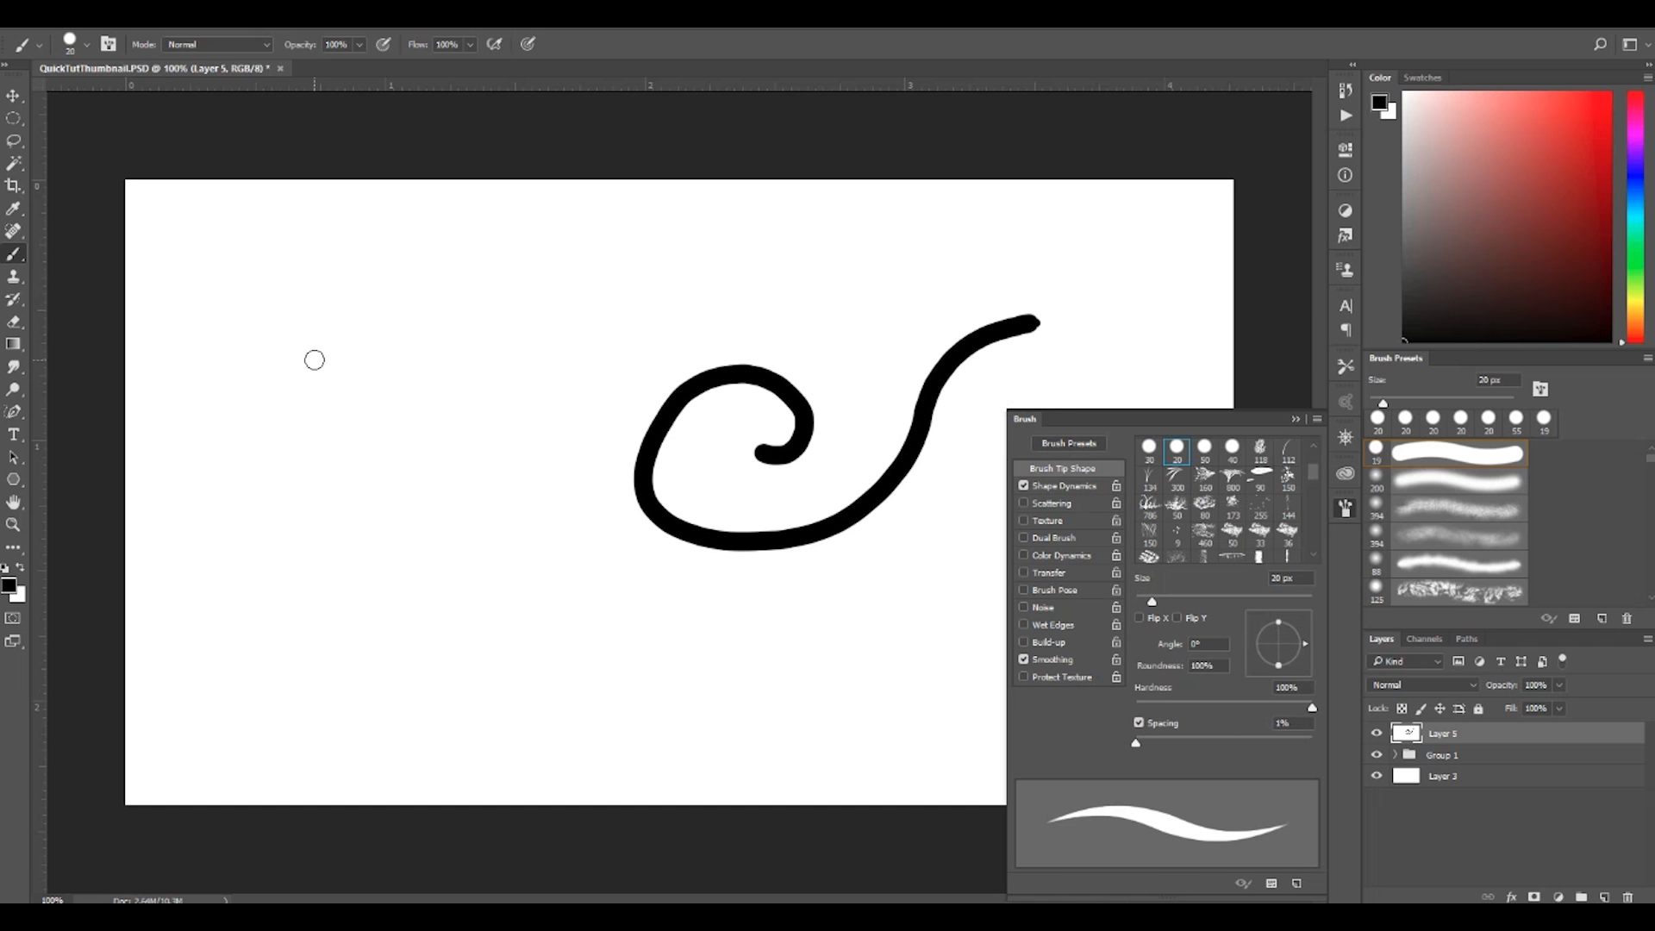
mouse_move(196, 302)
mouse_down()
mouse_move(402, 580)
mouse_move(486, 648)
mouse_move(586, 689)
mouse_move(701, 694)
mouse_move(764, 656)
mouse_move(741, 588)
mouse_move(540, 556)
mouse_move(437, 447)
mouse_move(468, 405)
mouse_move(558, 425)
mouse_move(531, 439)
mouse_move(511, 429)
mouse_move(523, 418)
mouse_move(557, 426)
mouse_up()
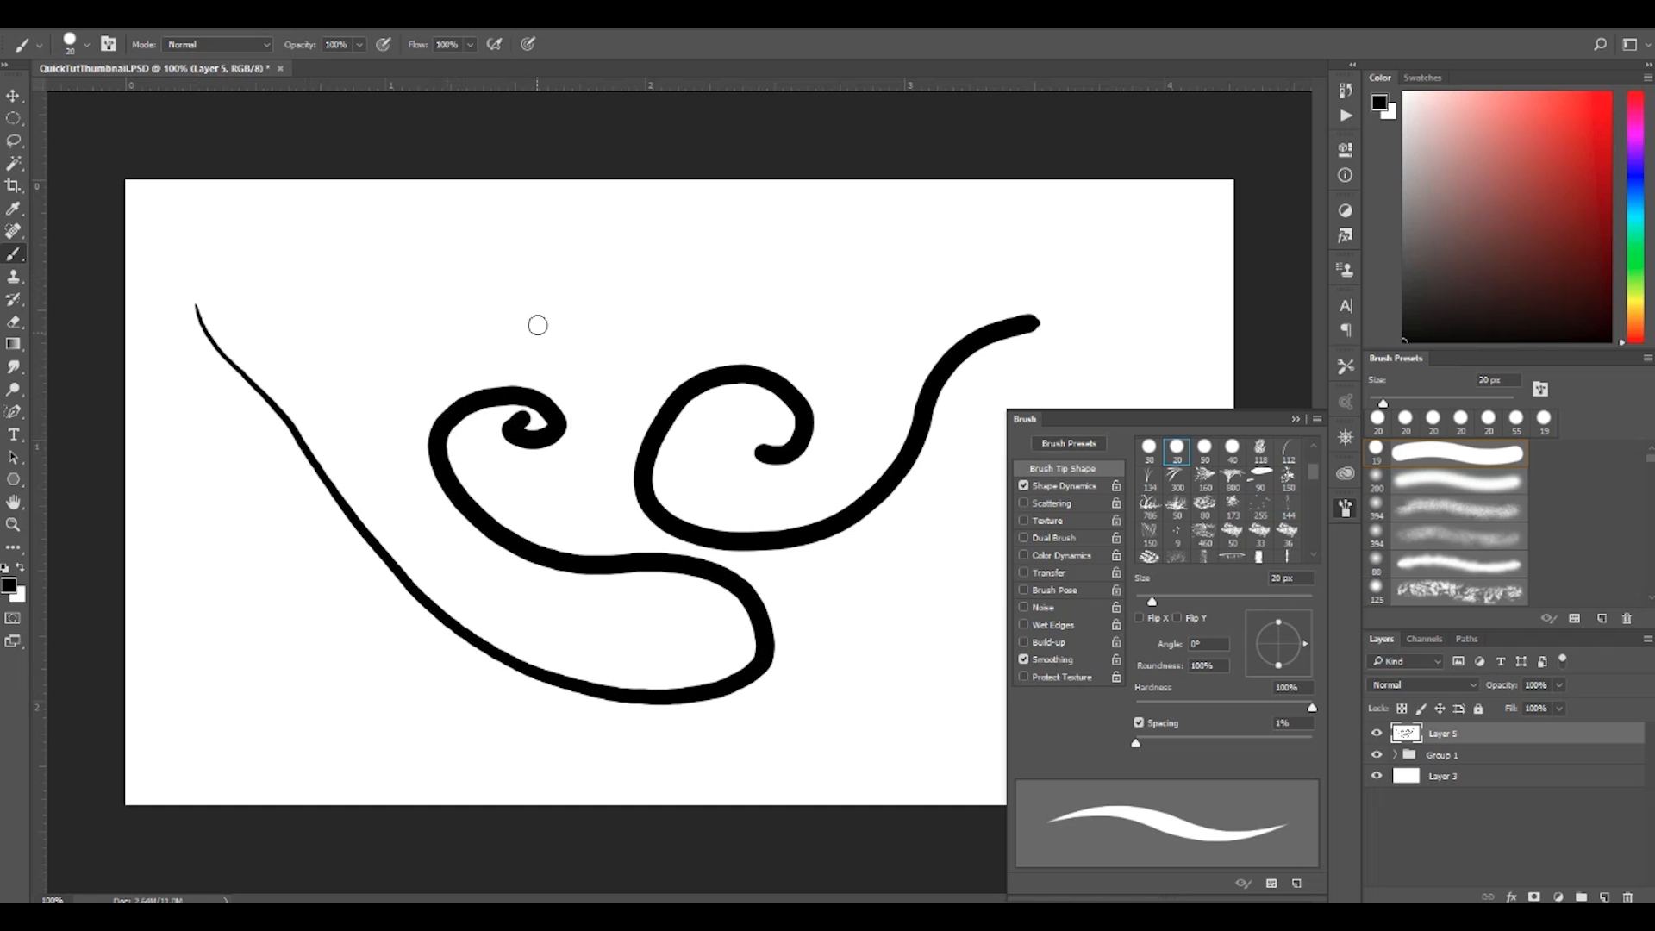
- Try a much wider spacing on the round brush tip by painting test strokes across the canvas
click(541, 292)
drag(1138, 742, 1261, 752)
mouse_move(229, 567)
mouse_down()
mouse_move(256, 599)
mouse_move(405, 622)
mouse_move(574, 475)
mouse_move(681, 345)
mouse_move(918, 391)
mouse_move(816, 425)
mouse_up()
mouse_move(787, 365)
mouse_down()
mouse_move(825, 338)
mouse_move(844, 383)
mouse_move(811, 365)
mouse_up()
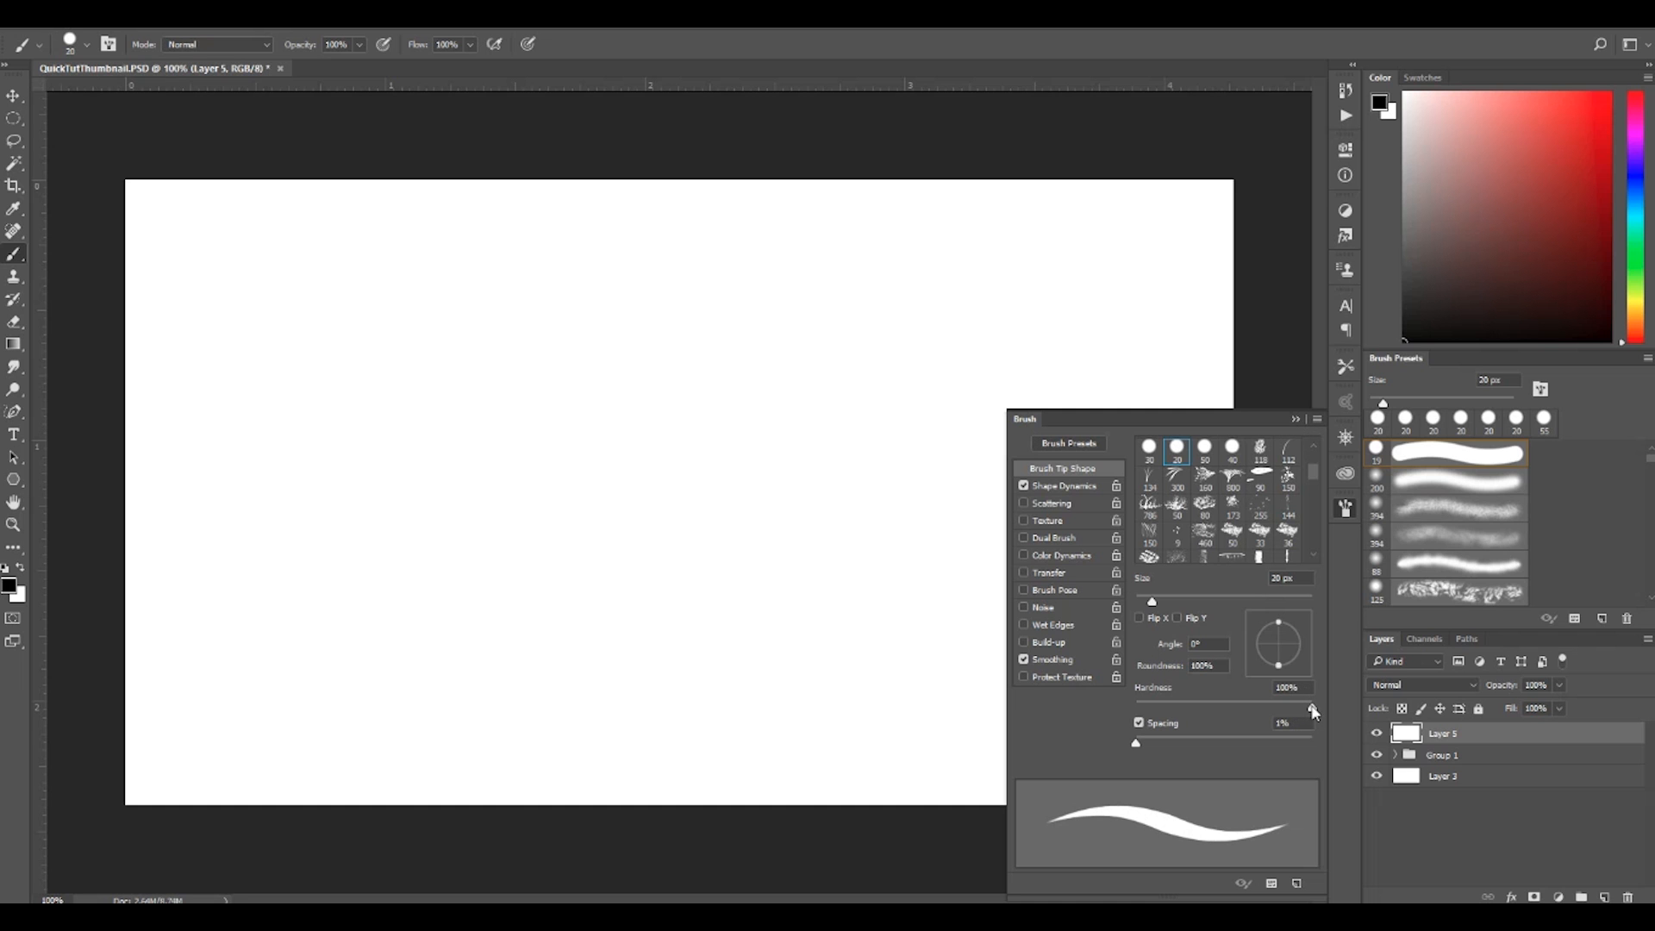
- Try the brush with minimum hardness and with 20% roundness, painting a test stroke for each setting
drag(1311, 707, 1136, 707)
mouse_move(908, 676)
mouse_down()
mouse_move(701, 388)
mouse_move(598, 336)
mouse_move(598, 483)
mouse_move(546, 462)
mouse_up()
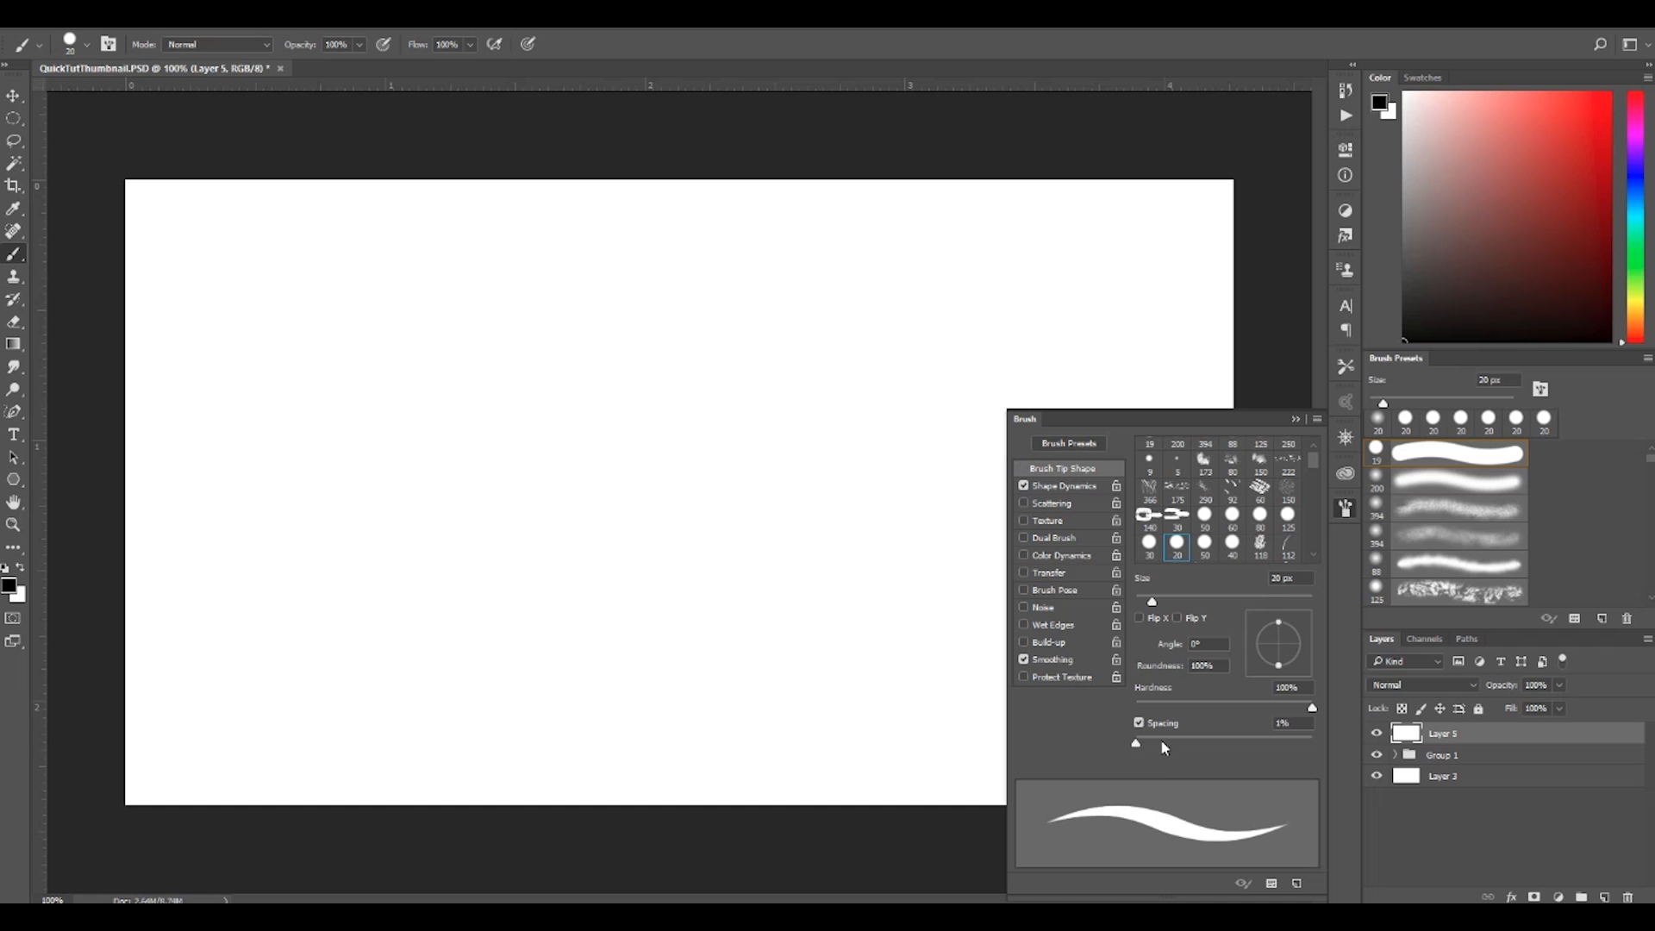
drag(1281, 625, 1280, 639)
mouse_move(749, 302)
mouse_down()
mouse_move(739, 422)
mouse_move(890, 319)
mouse_move(1110, 303)
mouse_up()
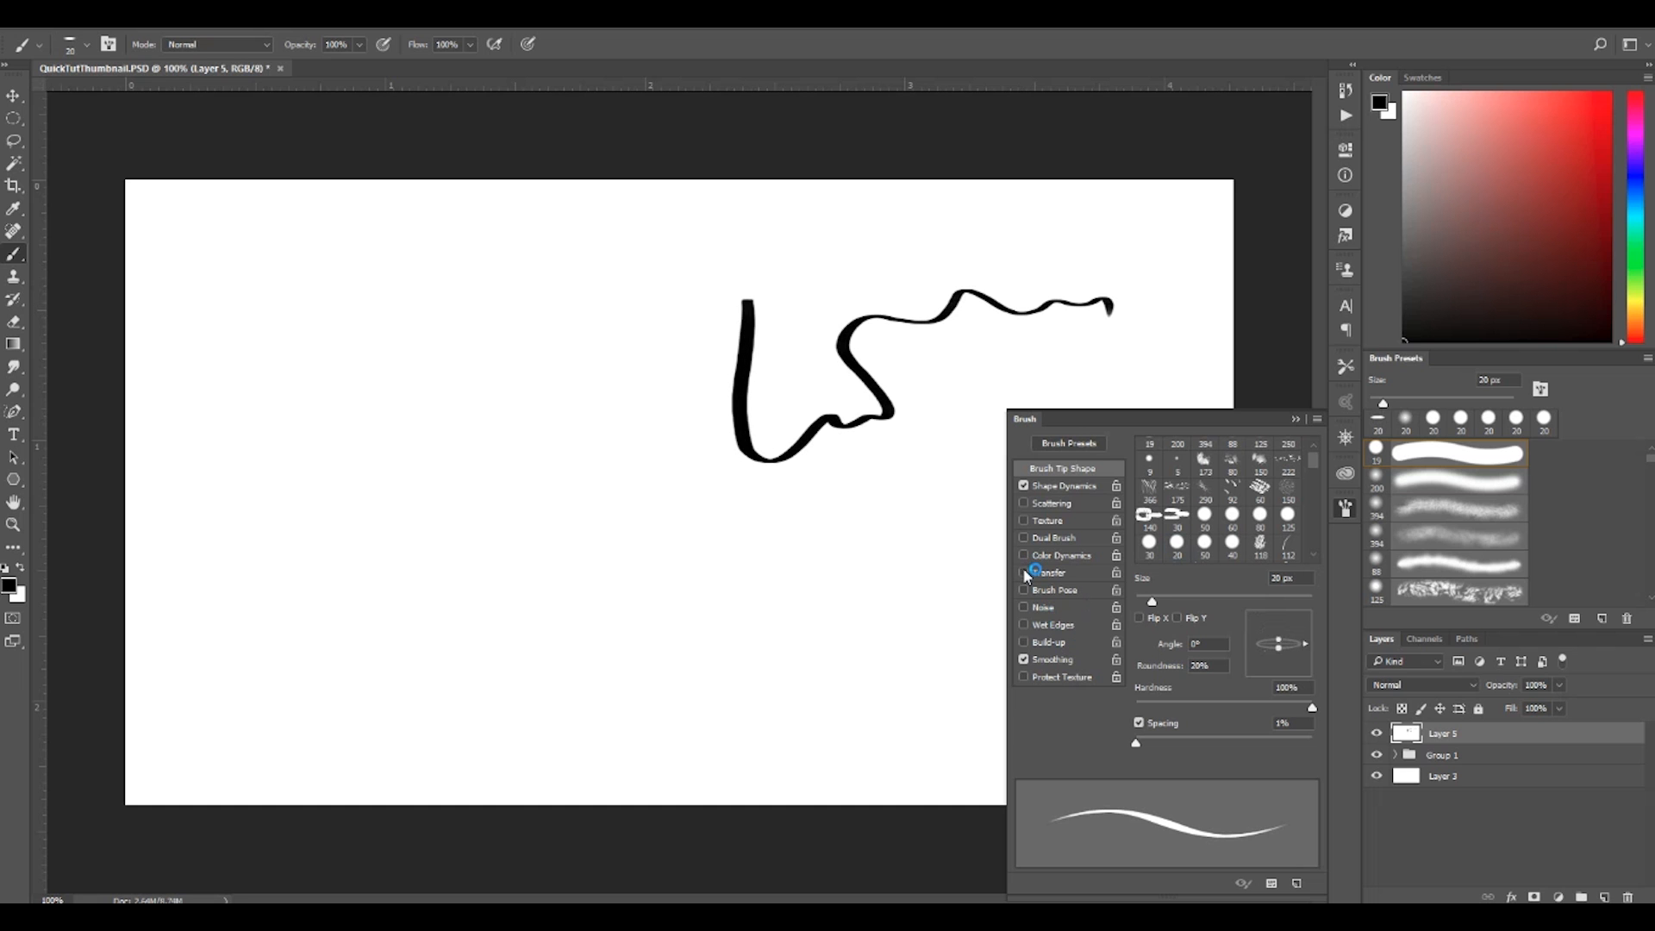
key(ctrl+z)
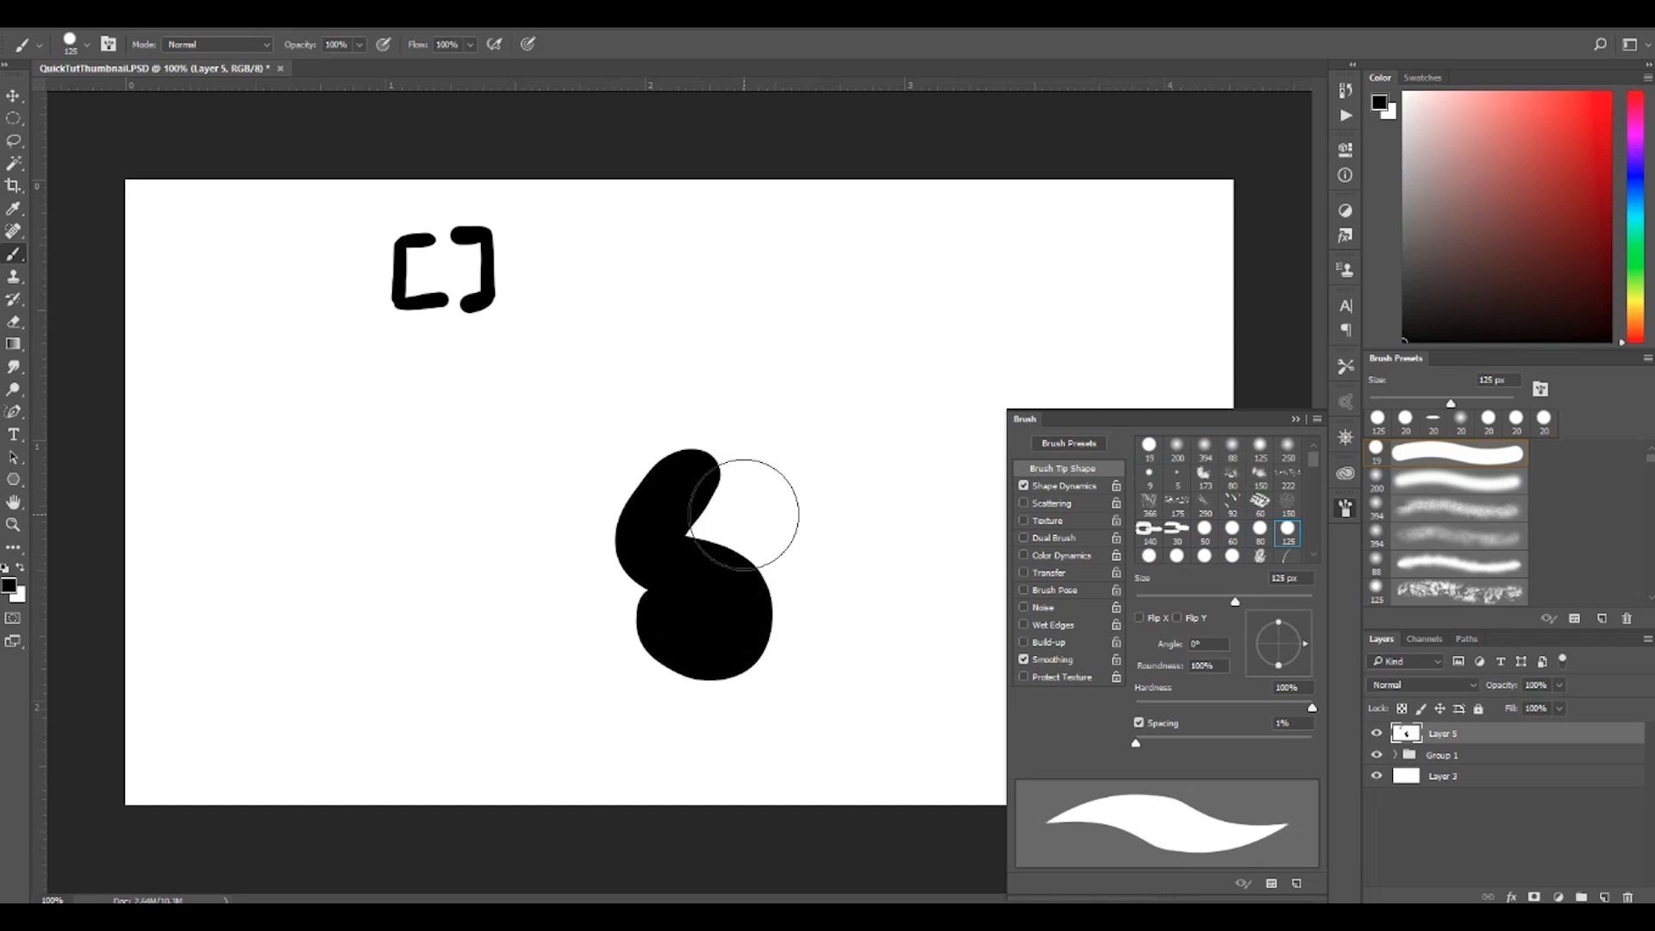
- Clear Layer 5 to white and draw a small eight-armed asterisk with the hard round brush at 8 px
key(alt+BackSpace)
key(ctrl+BackSpace)
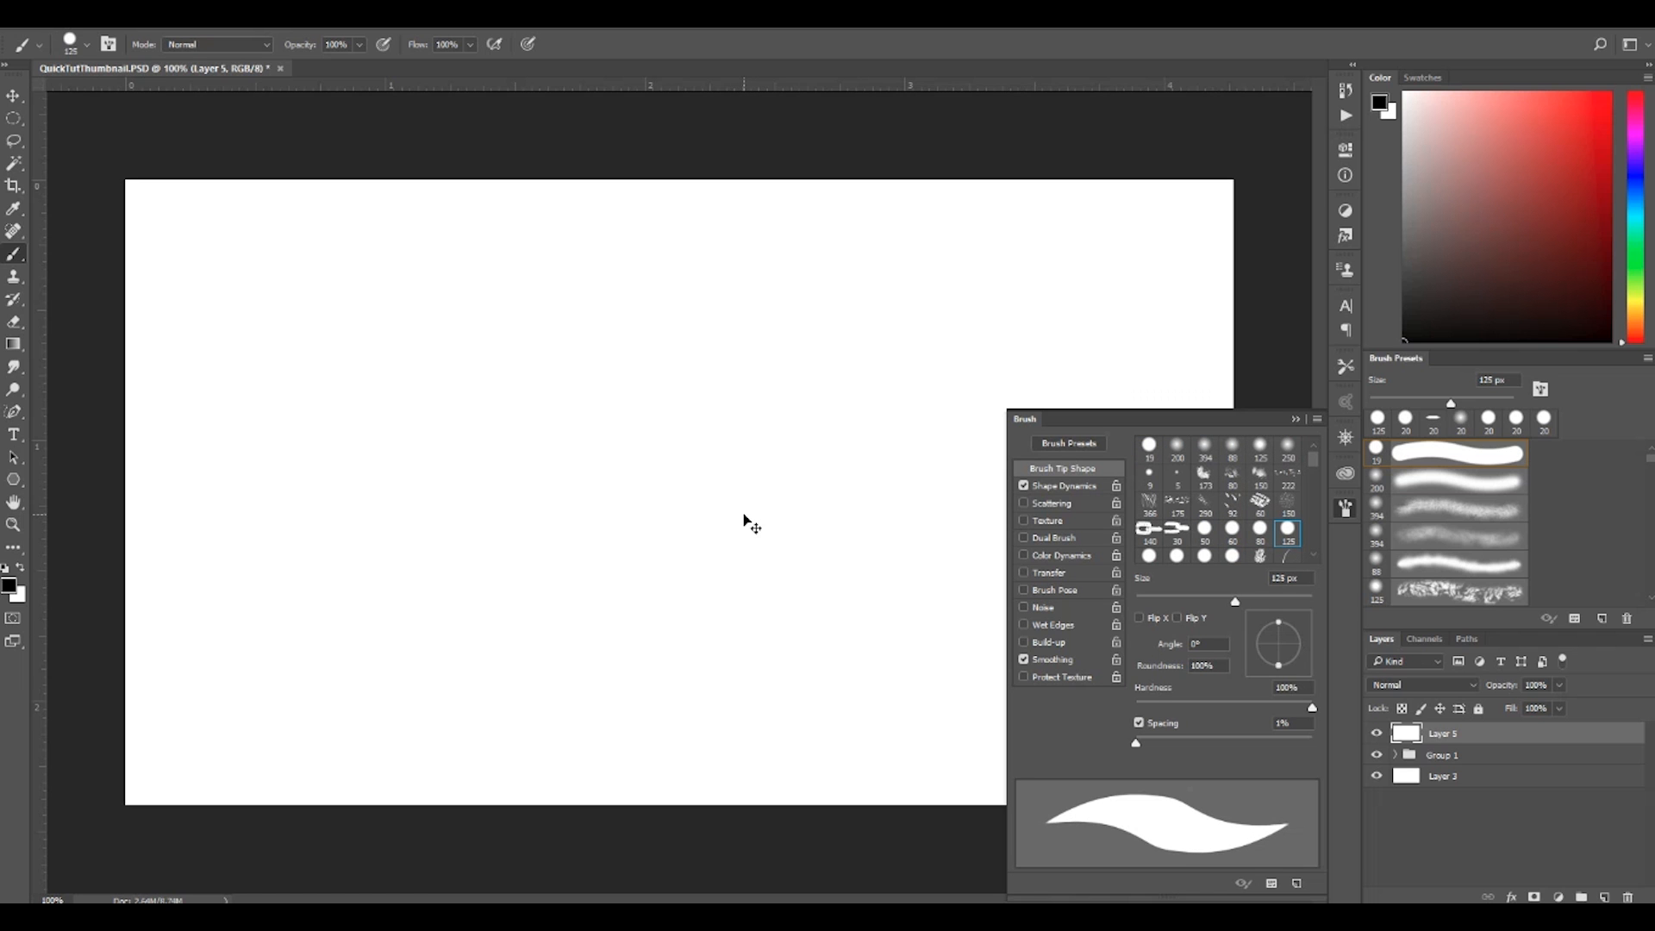
key(bracketleft)
key(bracketleft)
key(bracketleft)
key(bracketleft)
key(bracketleft)
key(bracketleft)
key(bracketleft)
key(bracketleft)
key(bracketleft)
key(bracketleft)
key(bracketleft)
key(bracketleft)
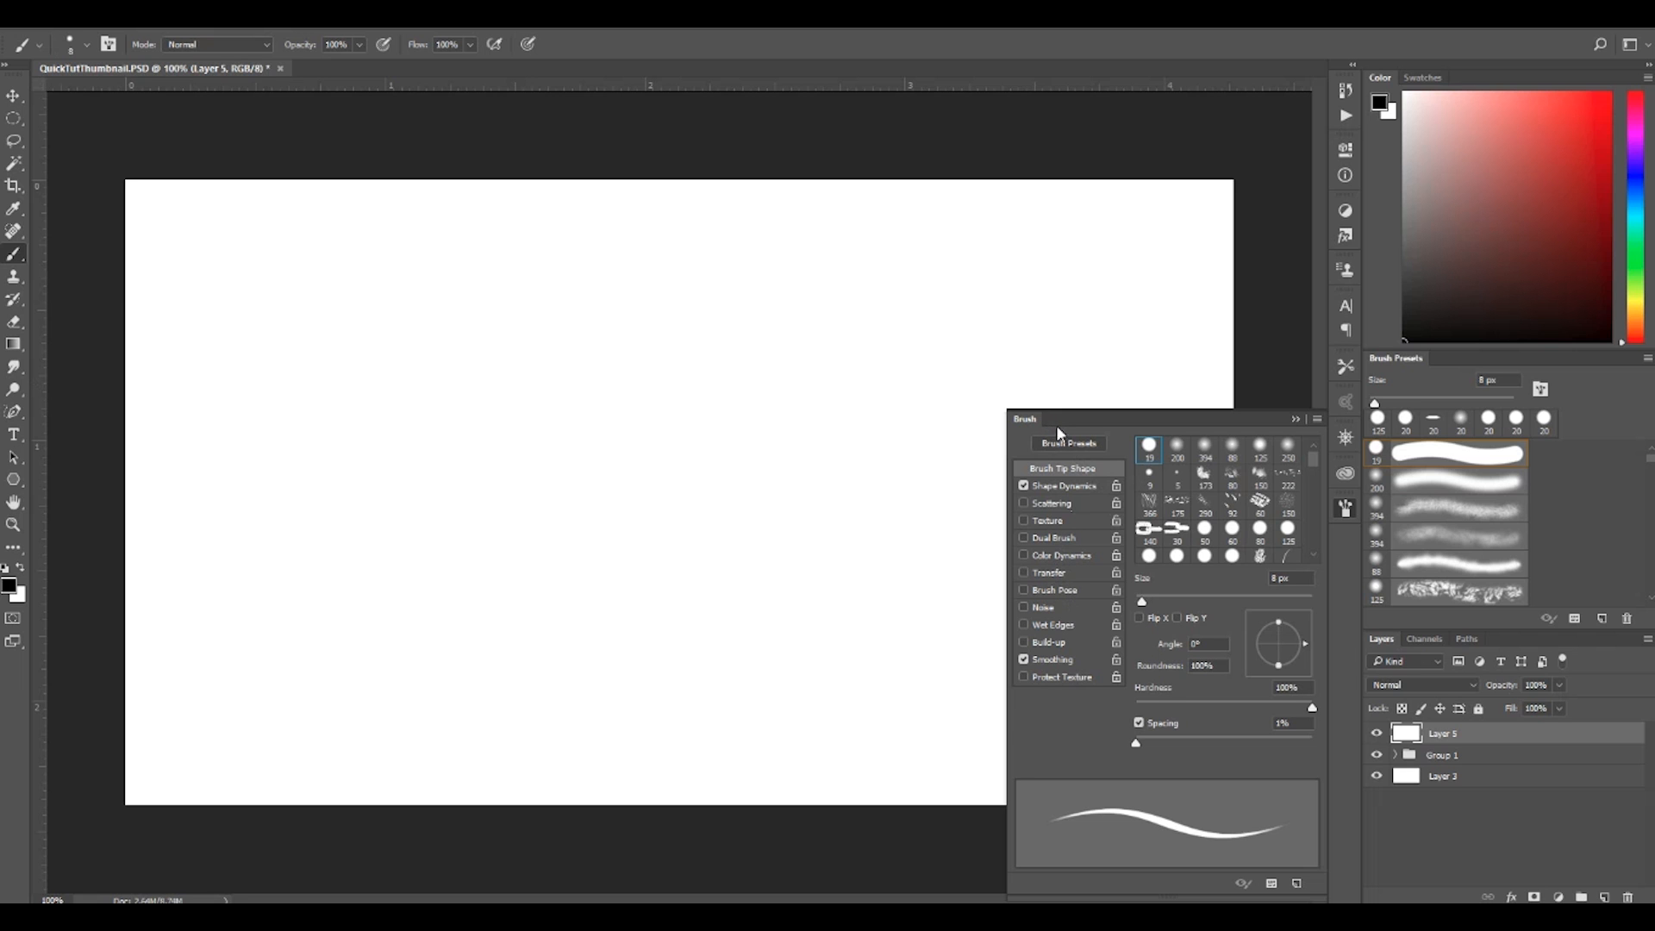
mouse_move(472, 350)
mouse_down()
mouse_move(464, 433)
mouse_move(477, 394)
mouse_move(508, 398)
mouse_move(435, 423)
mouse_move(458, 374)
mouse_move(493, 424)
mouse_up()
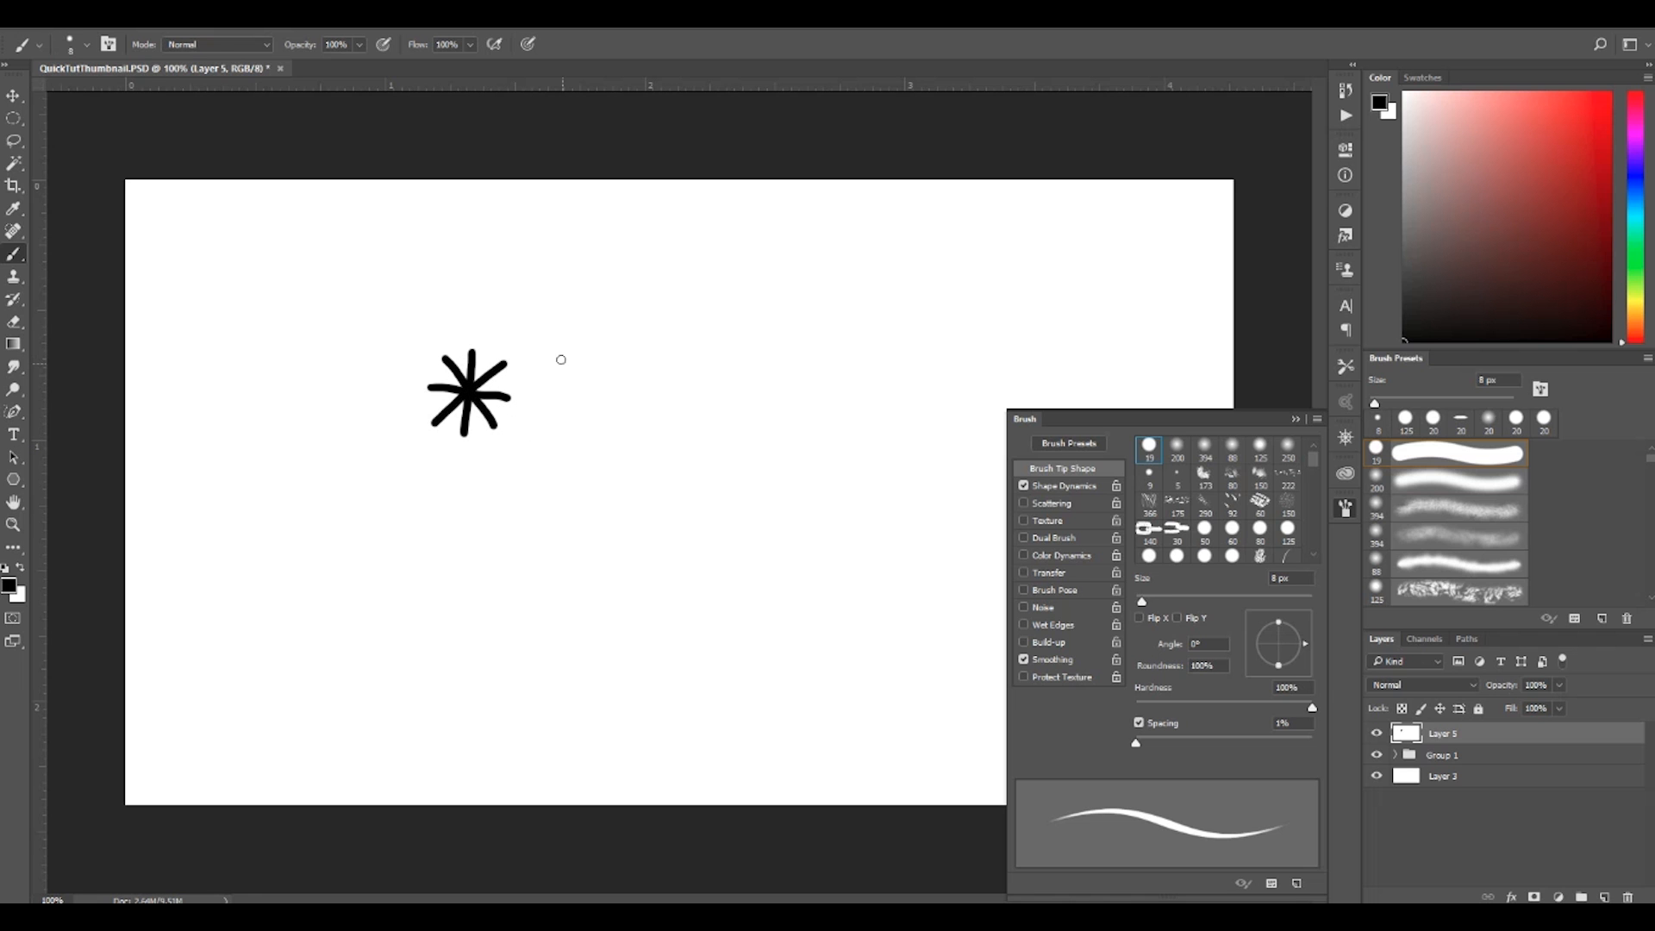
- Define a brush preset from an elliptical selection around the asterisk, keeping the suggested name Sampled Brush 4
key(m)
mouse_move(375, 309)
mouse_down()
mouse_move(502, 443)
mouse_move(555, 466)
mouse_up()
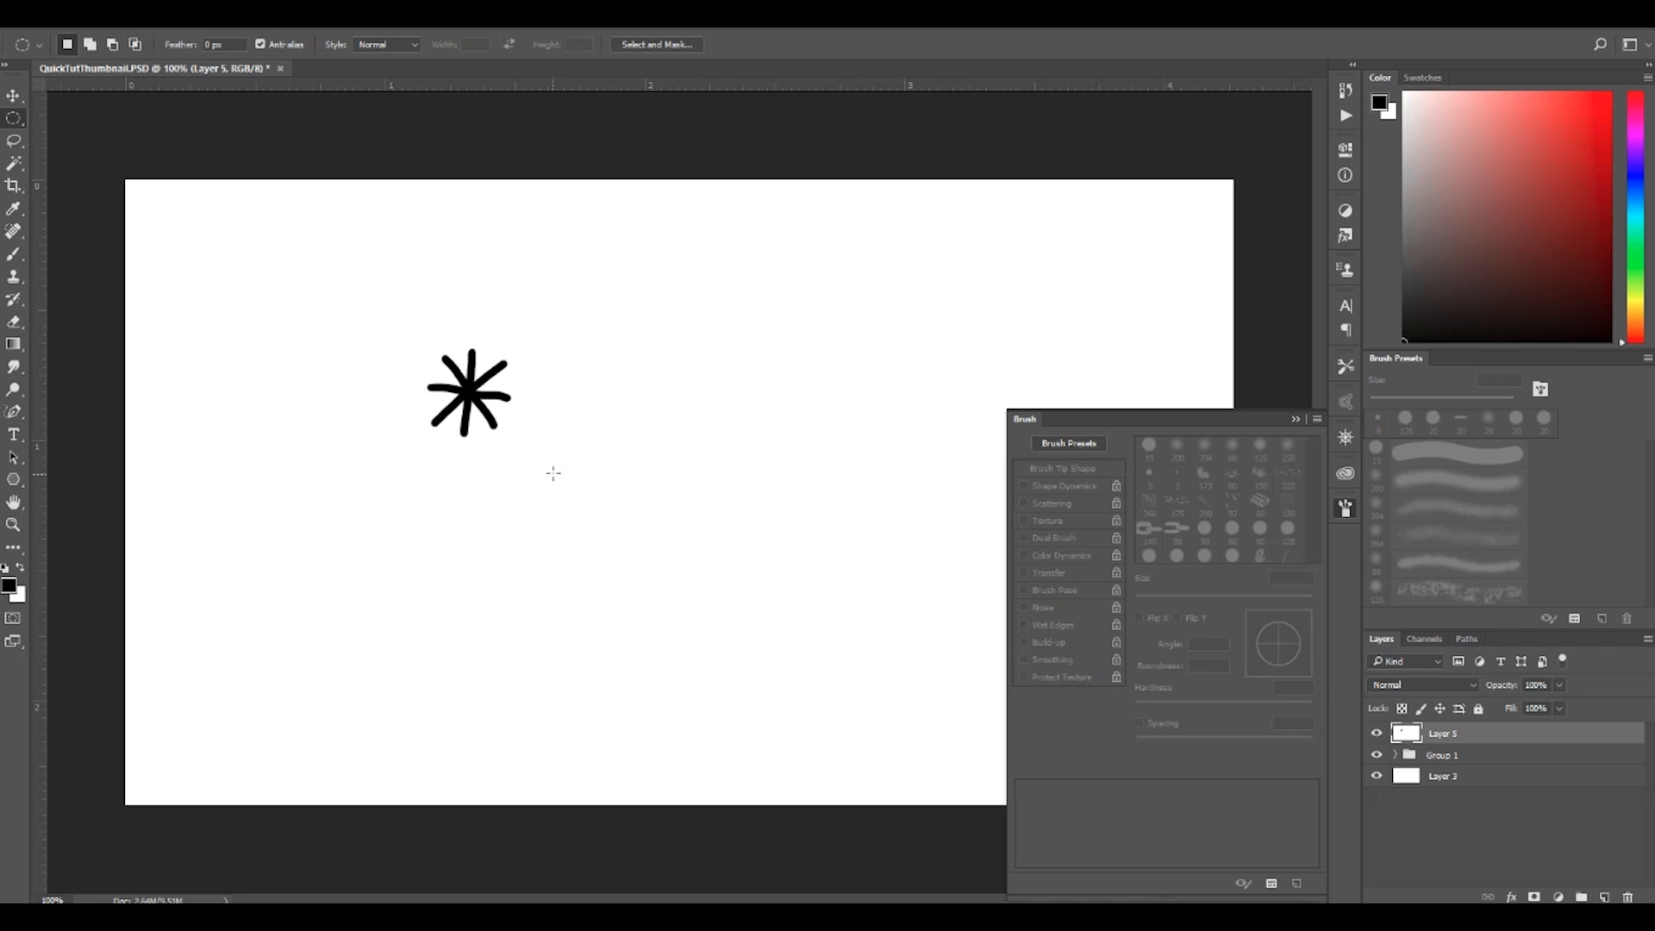
click(82, 26)
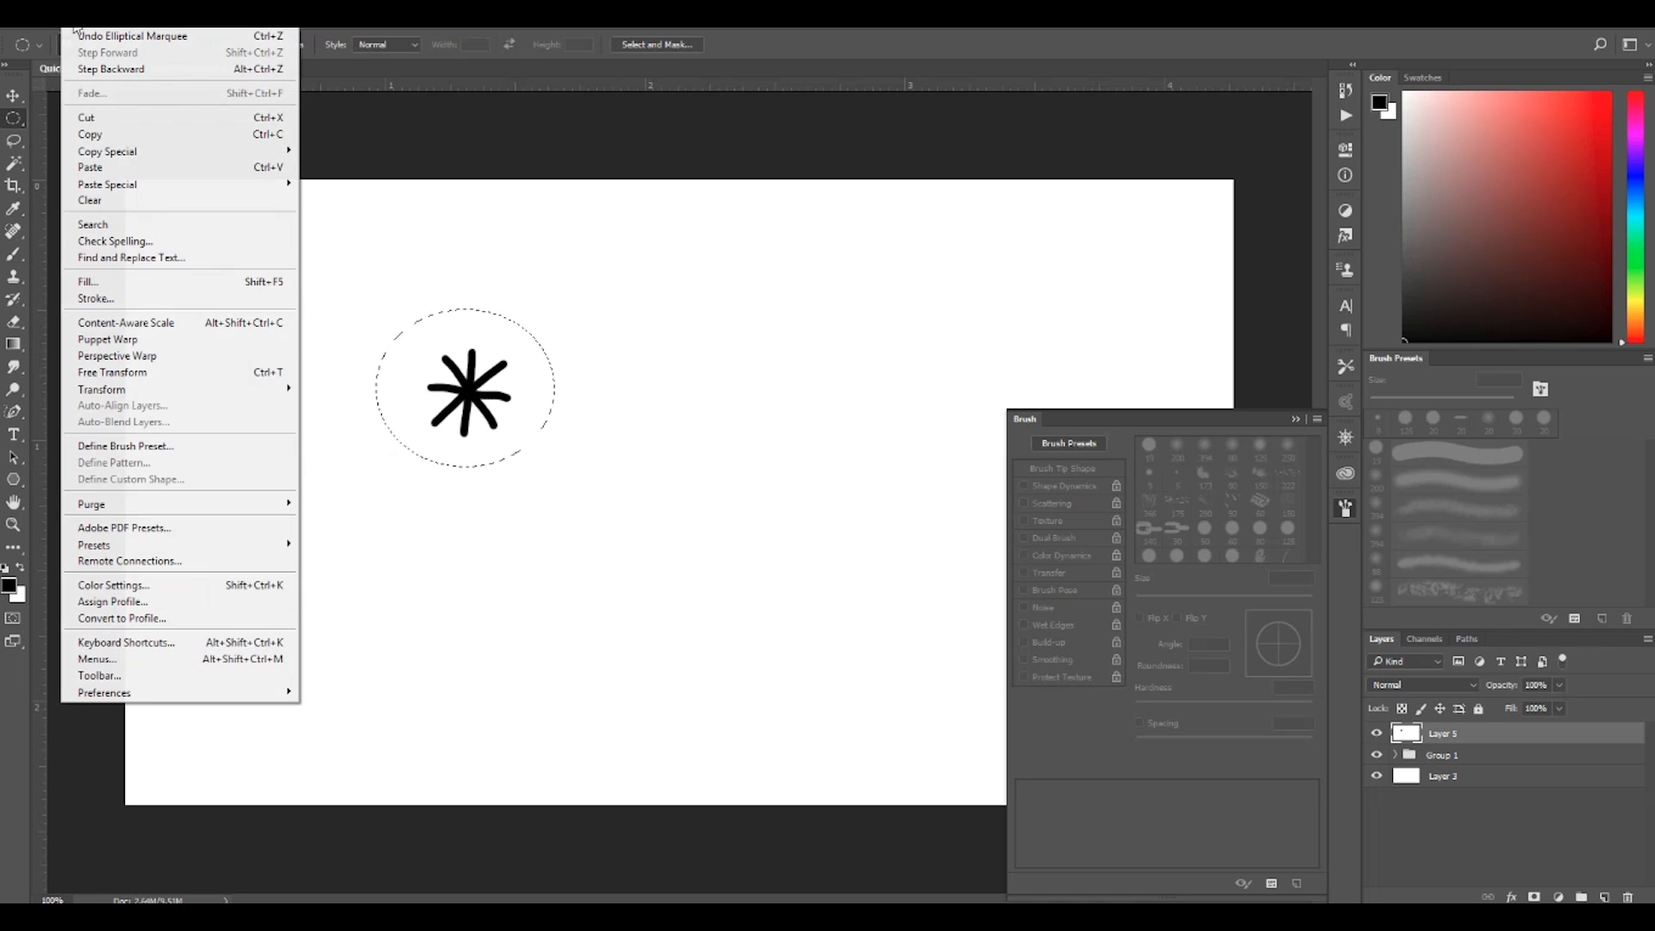
click(160, 448)
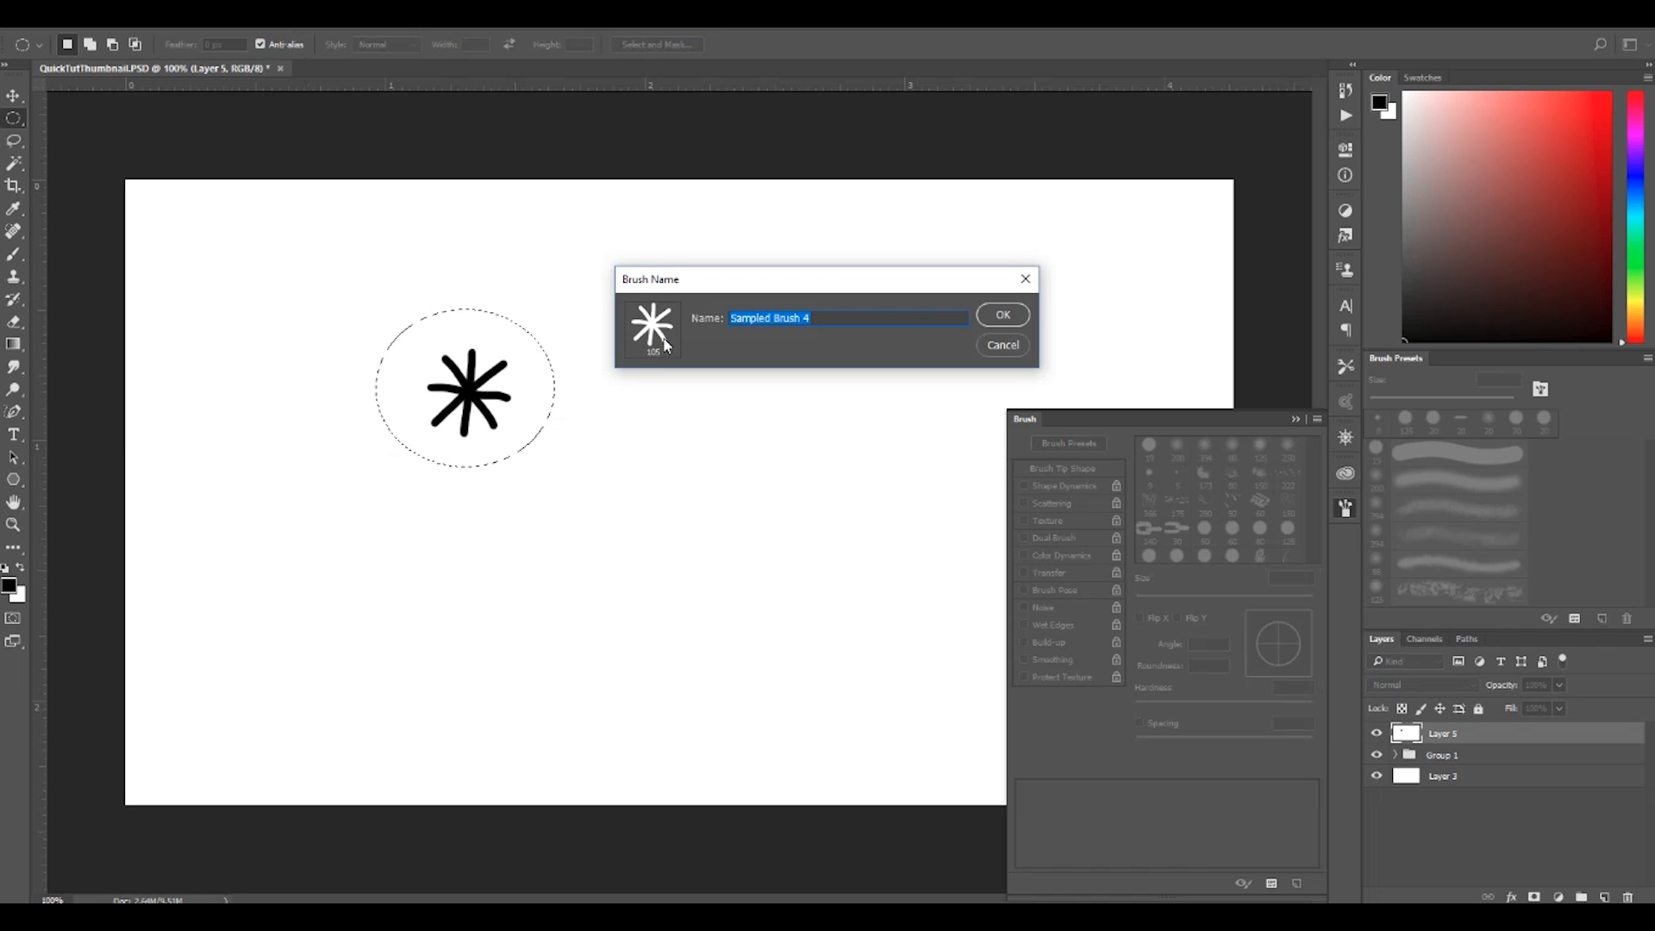
click(1000, 315)
- Deselect and paint test strokes with the new asterisk brush, both at its default spacing and with spacing set to 95%
key(ctrl+d)
key(b)
mouse_move(806, 327)
mouse_down()
mouse_move(789, 363)
mouse_move(833, 416)
mouse_move(816, 540)
mouse_move(746, 526)
mouse_up()
drag(621, 551, 642, 513)
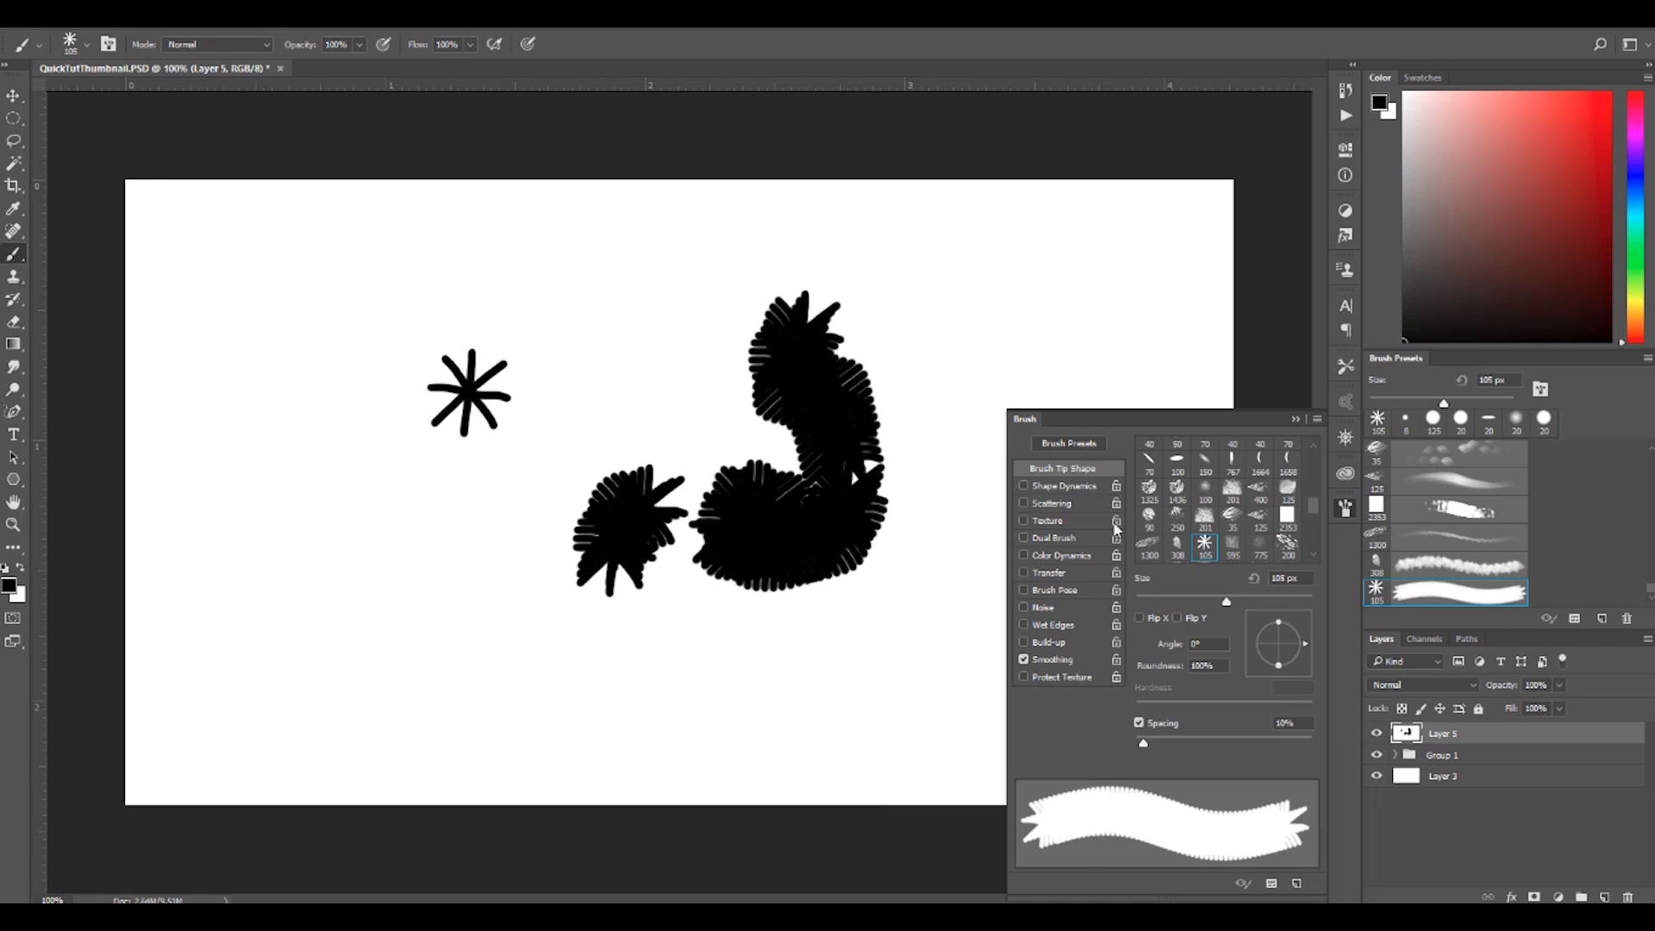
drag(1145, 741, 1218, 743)
mouse_move(694, 670)
mouse_down()
mouse_move(636, 673)
mouse_move(364, 557)
mouse_move(421, 300)
mouse_move(705, 411)
mouse_move(608, 452)
mouse_up()
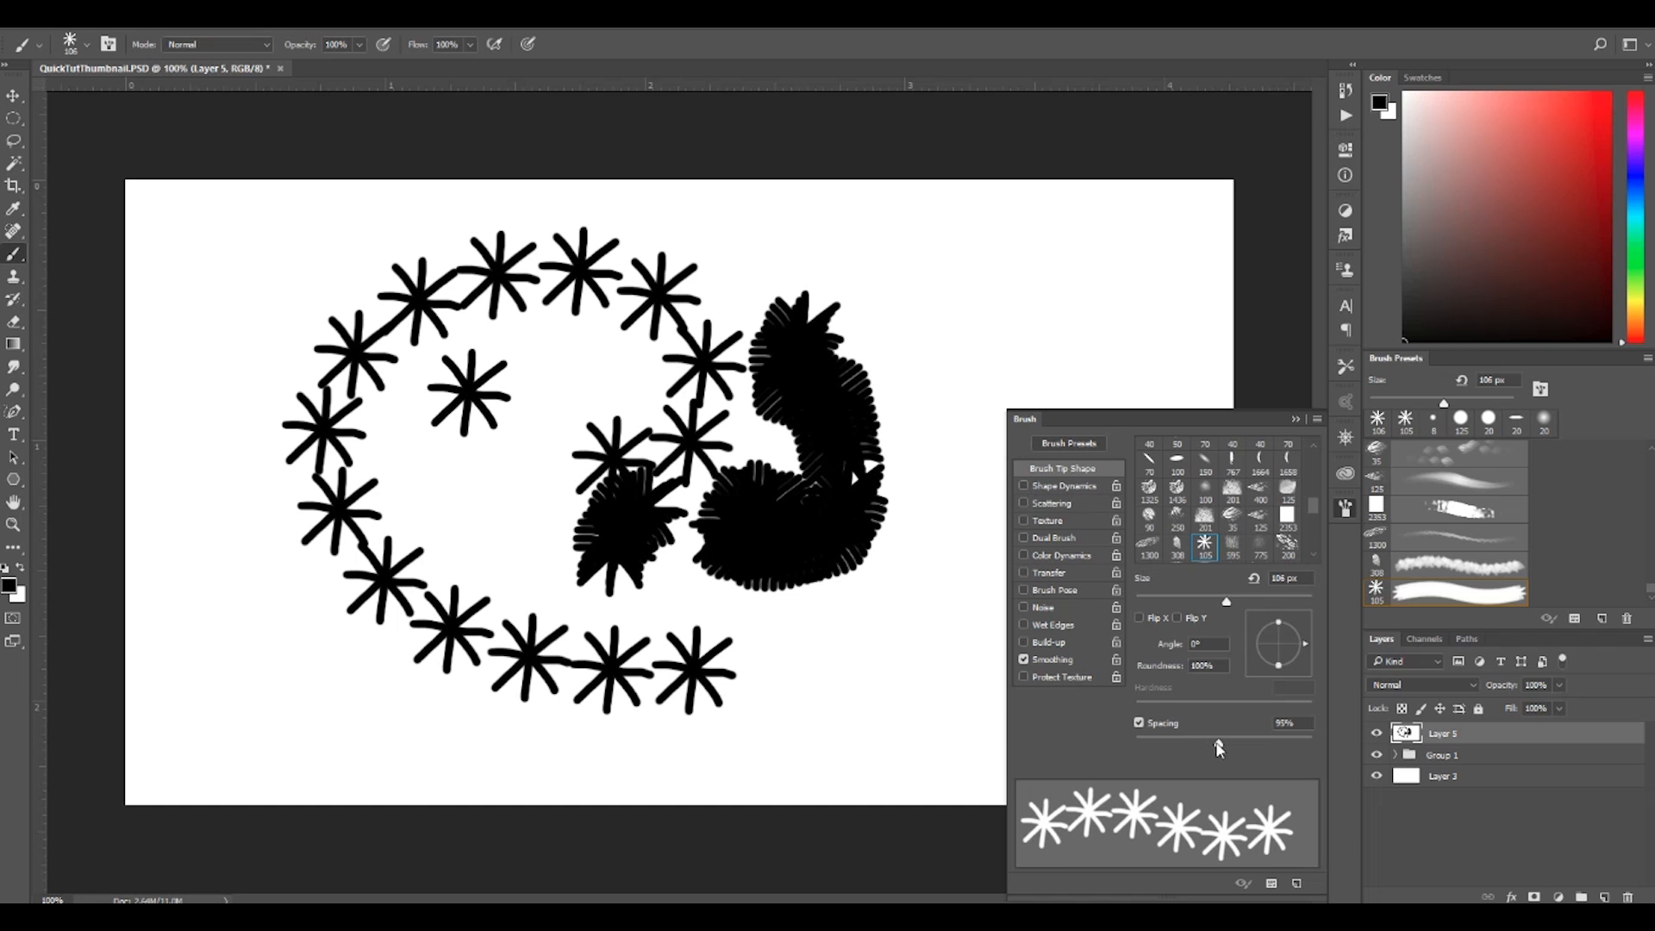
- Delete the asterisk preset from the brush list and clear the painted strokes from Layer 5
drag(1486, 602, 1627, 618)
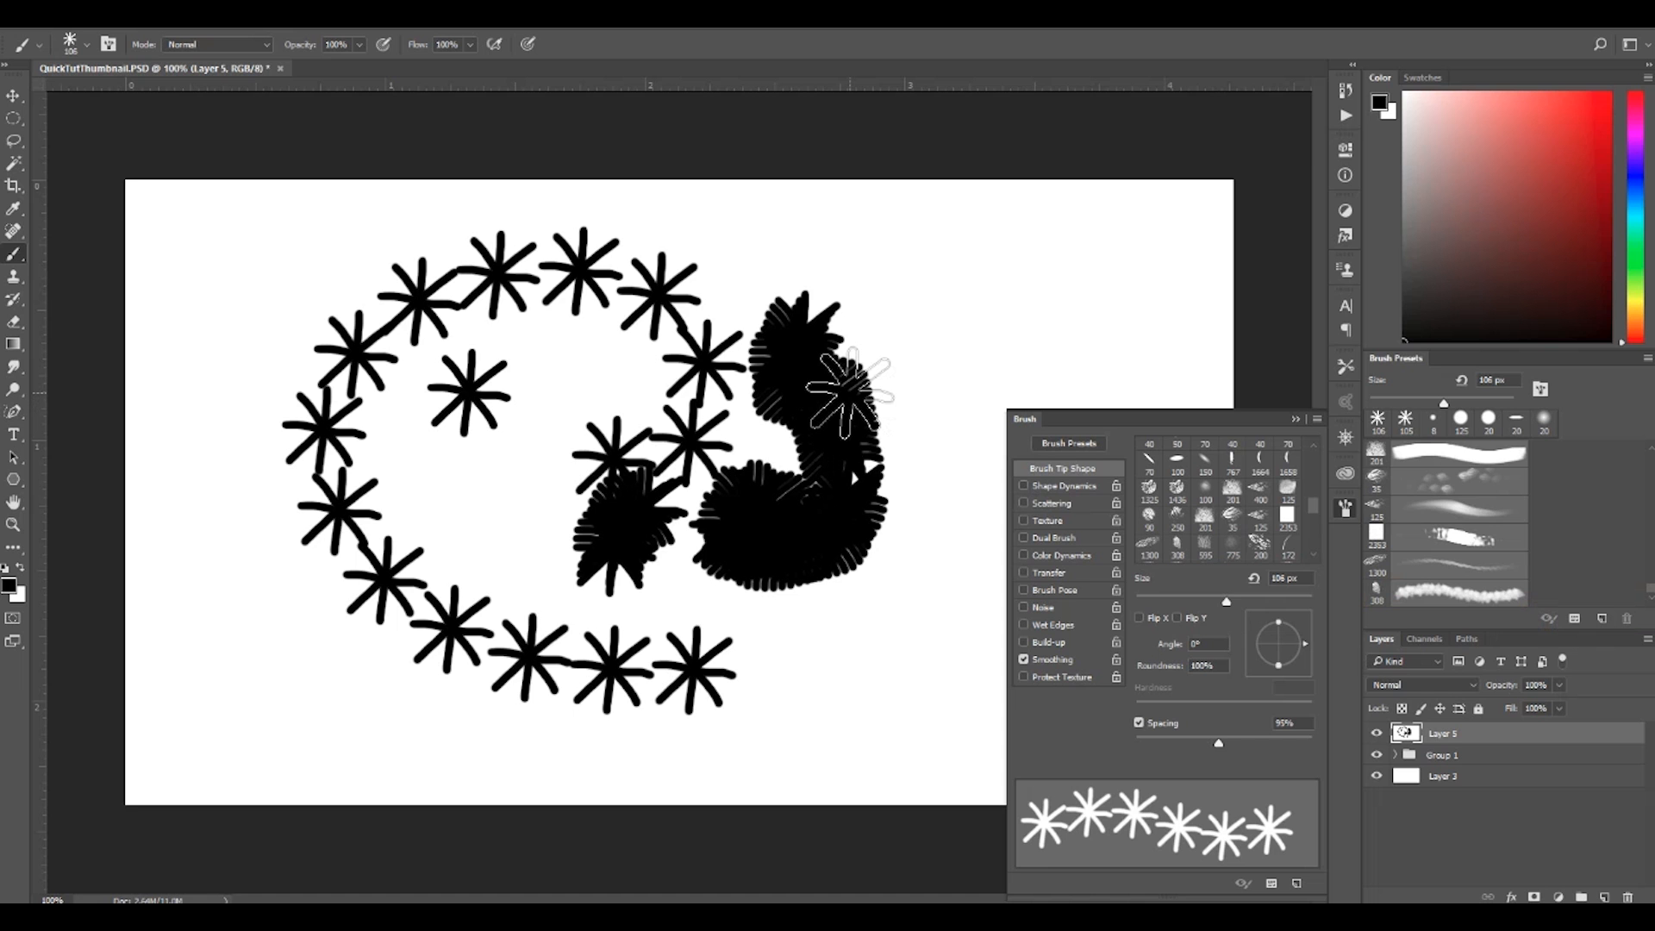
key(Delete)
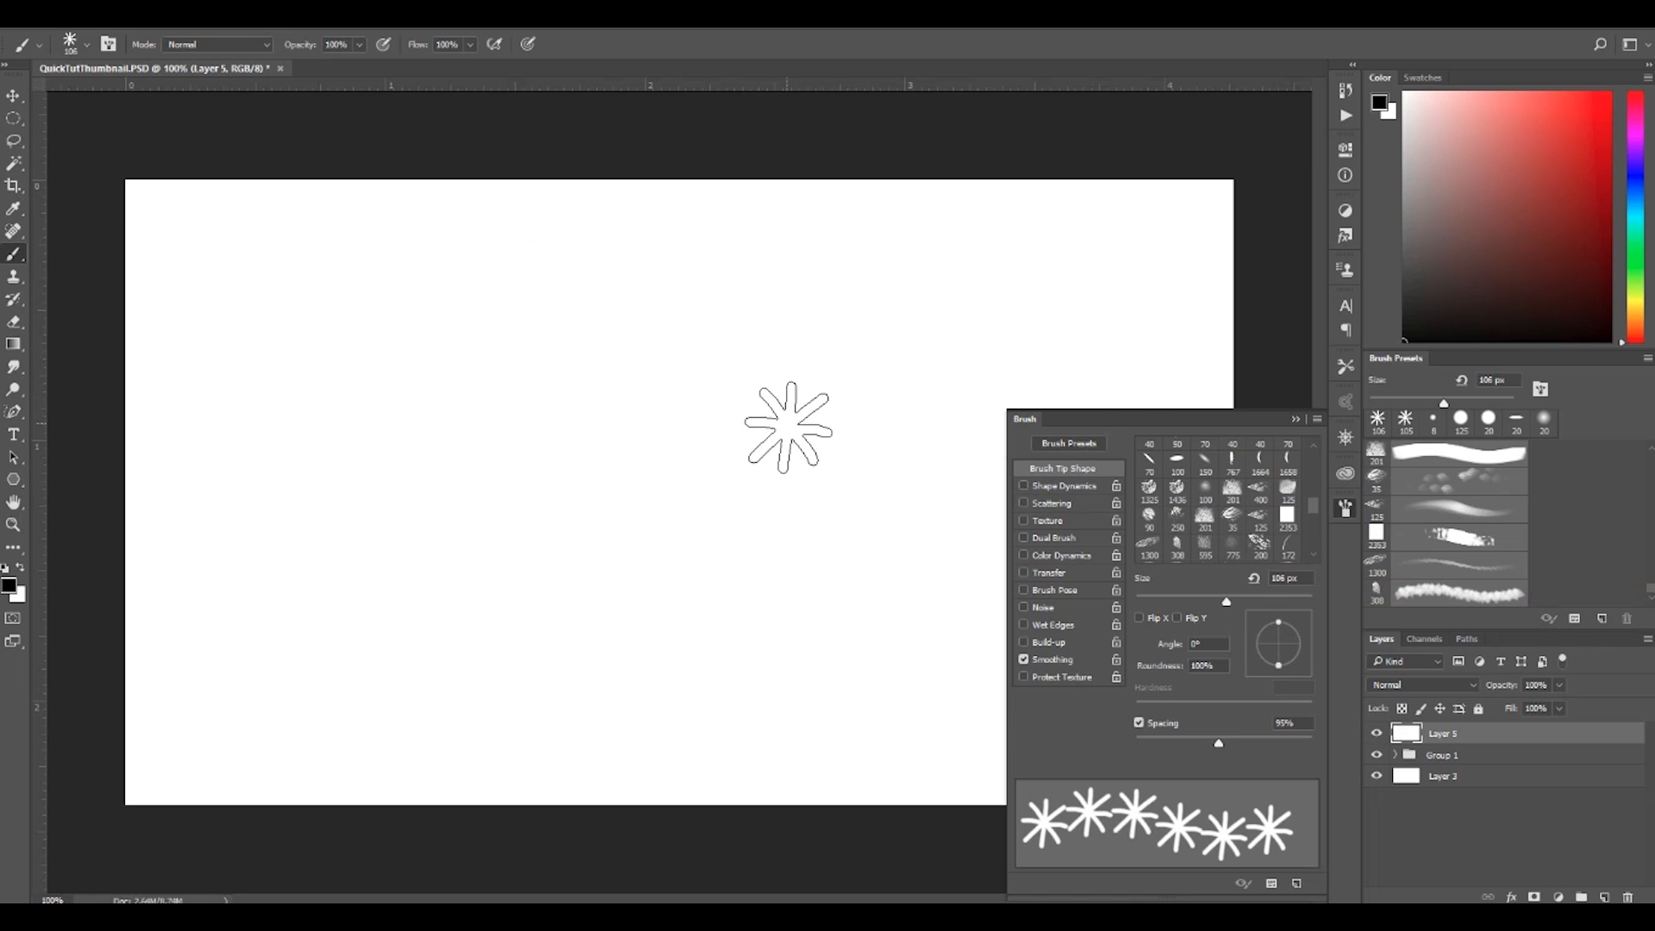
click(1295, 419)
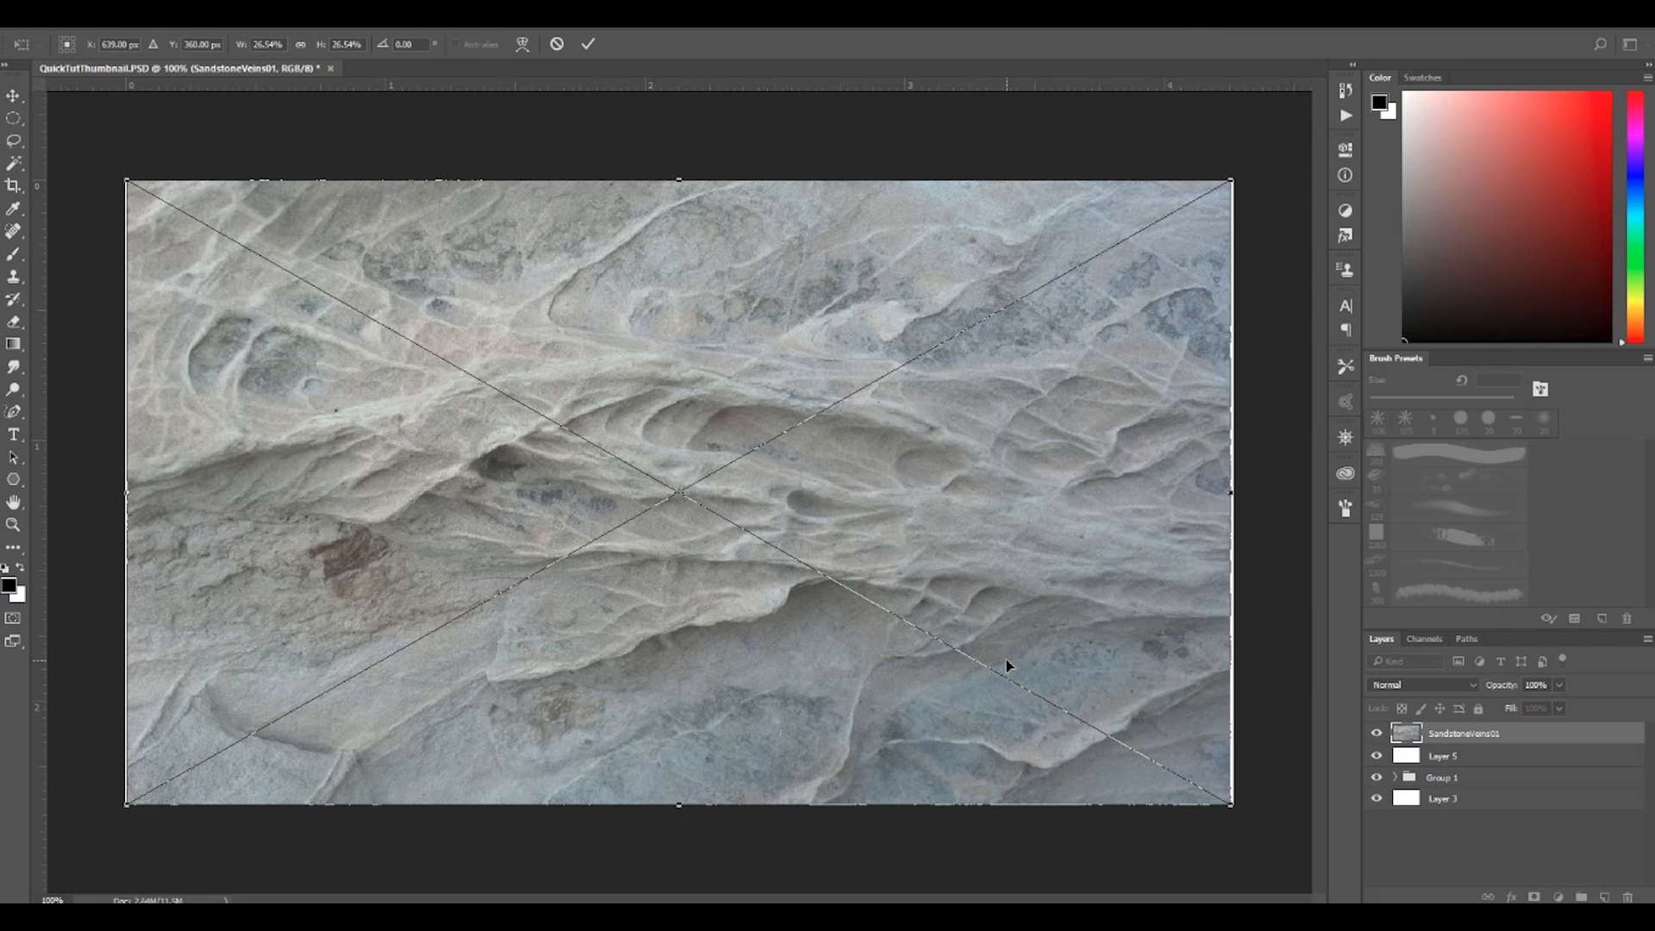
- Place the SandstoneVeins01 image over the canvas and reduce the brush size
key(Return)
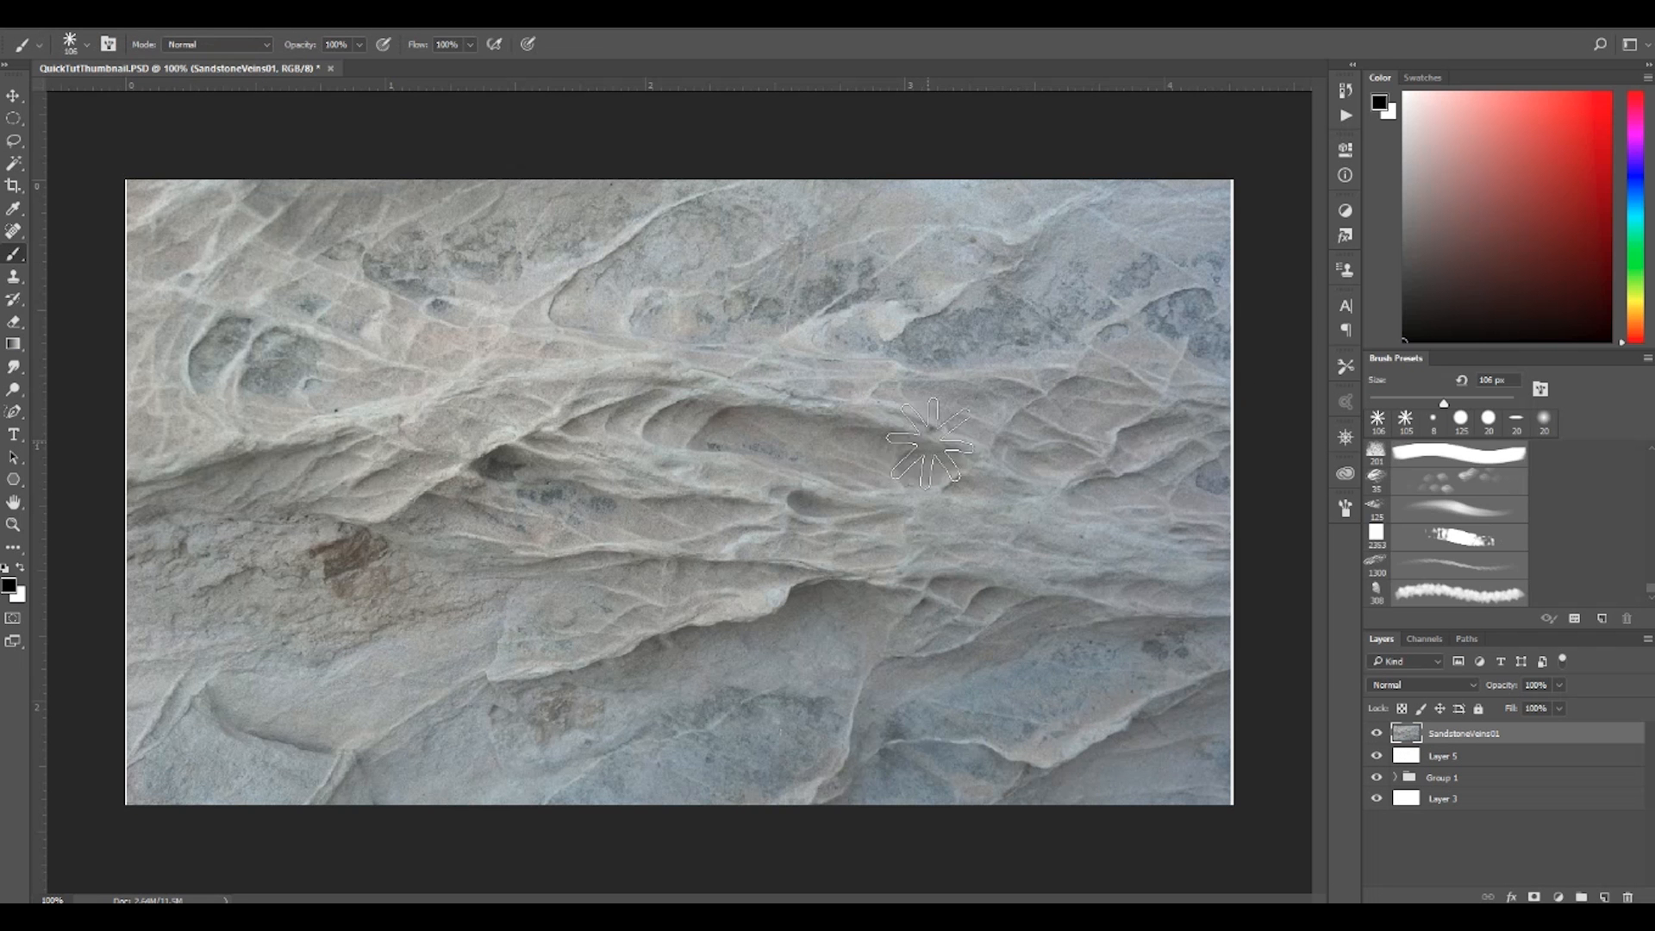
key(bracketleft)
key(bracketleft)
key(bracketleft)
key(bracketleft)
key(bracketleft)
key(bracketleft)
key(bracketleft)
key(bracketleft)
- Turn the sandstone image black and white and raise its contrast with Levels inputs of 98, 1.00 and 206
key(ctrl+alt+l)
drag(997, 466, 995, 466)
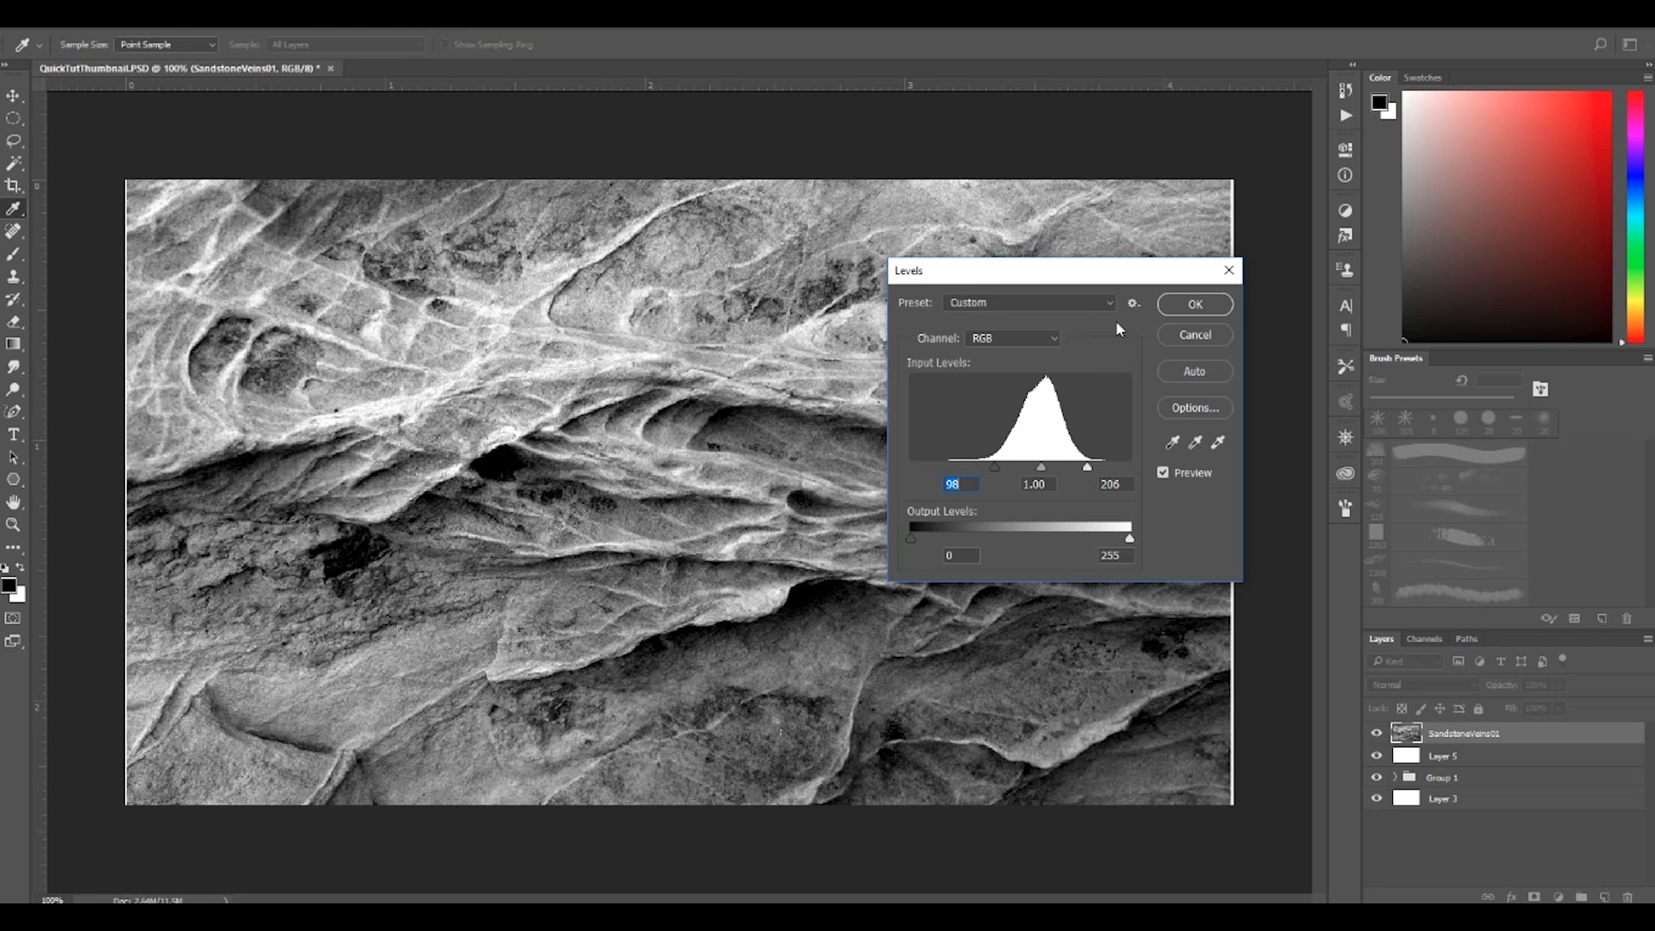
drag(1095, 285, 1069, 321)
click(1171, 344)
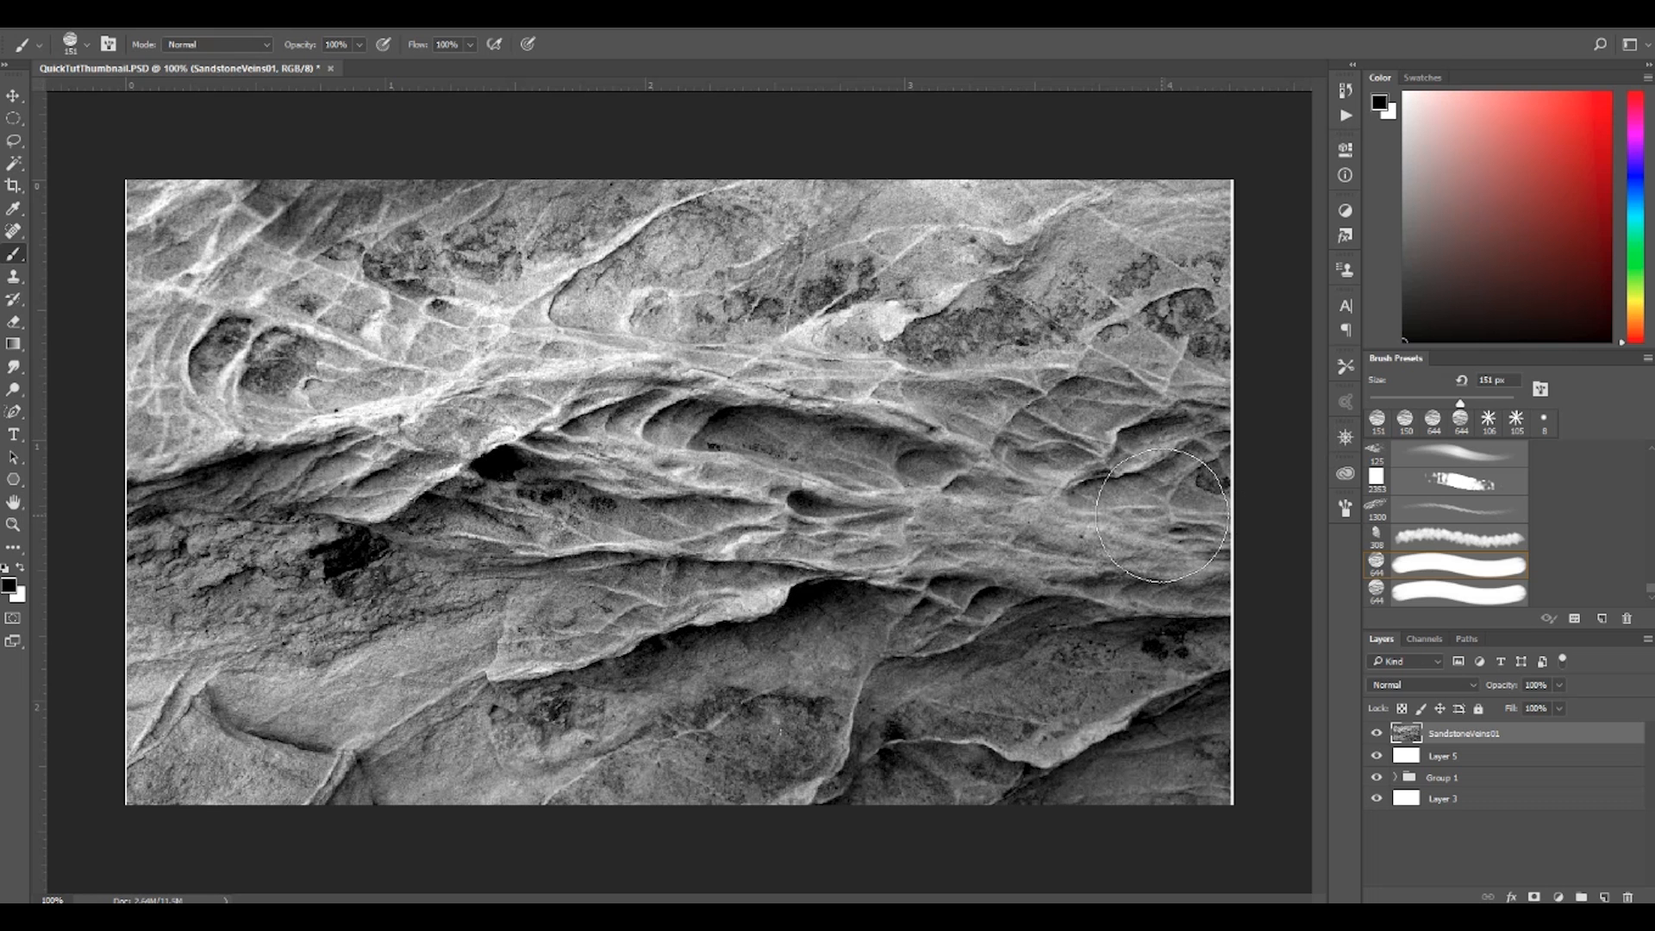
- Cut the sandstone texture to a large circle in the canvas centre by deleting everything outside it, and deselect
key(m)
drag(431, 233, 948, 750)
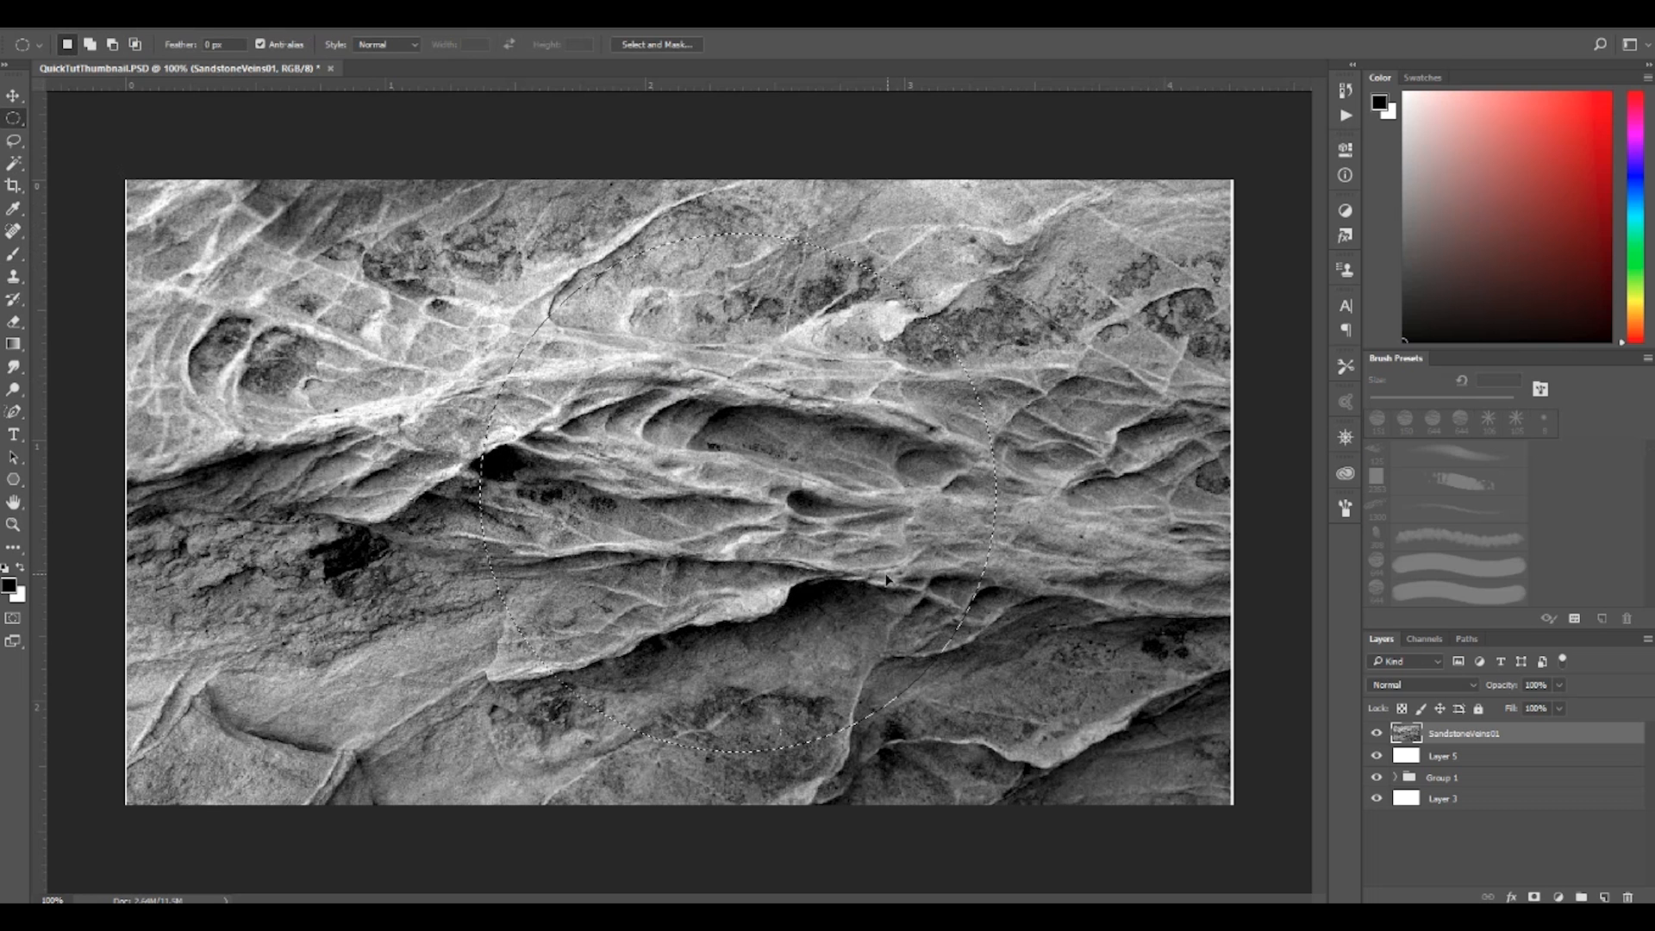
key(ctrl+shift+i)
key(Delete)
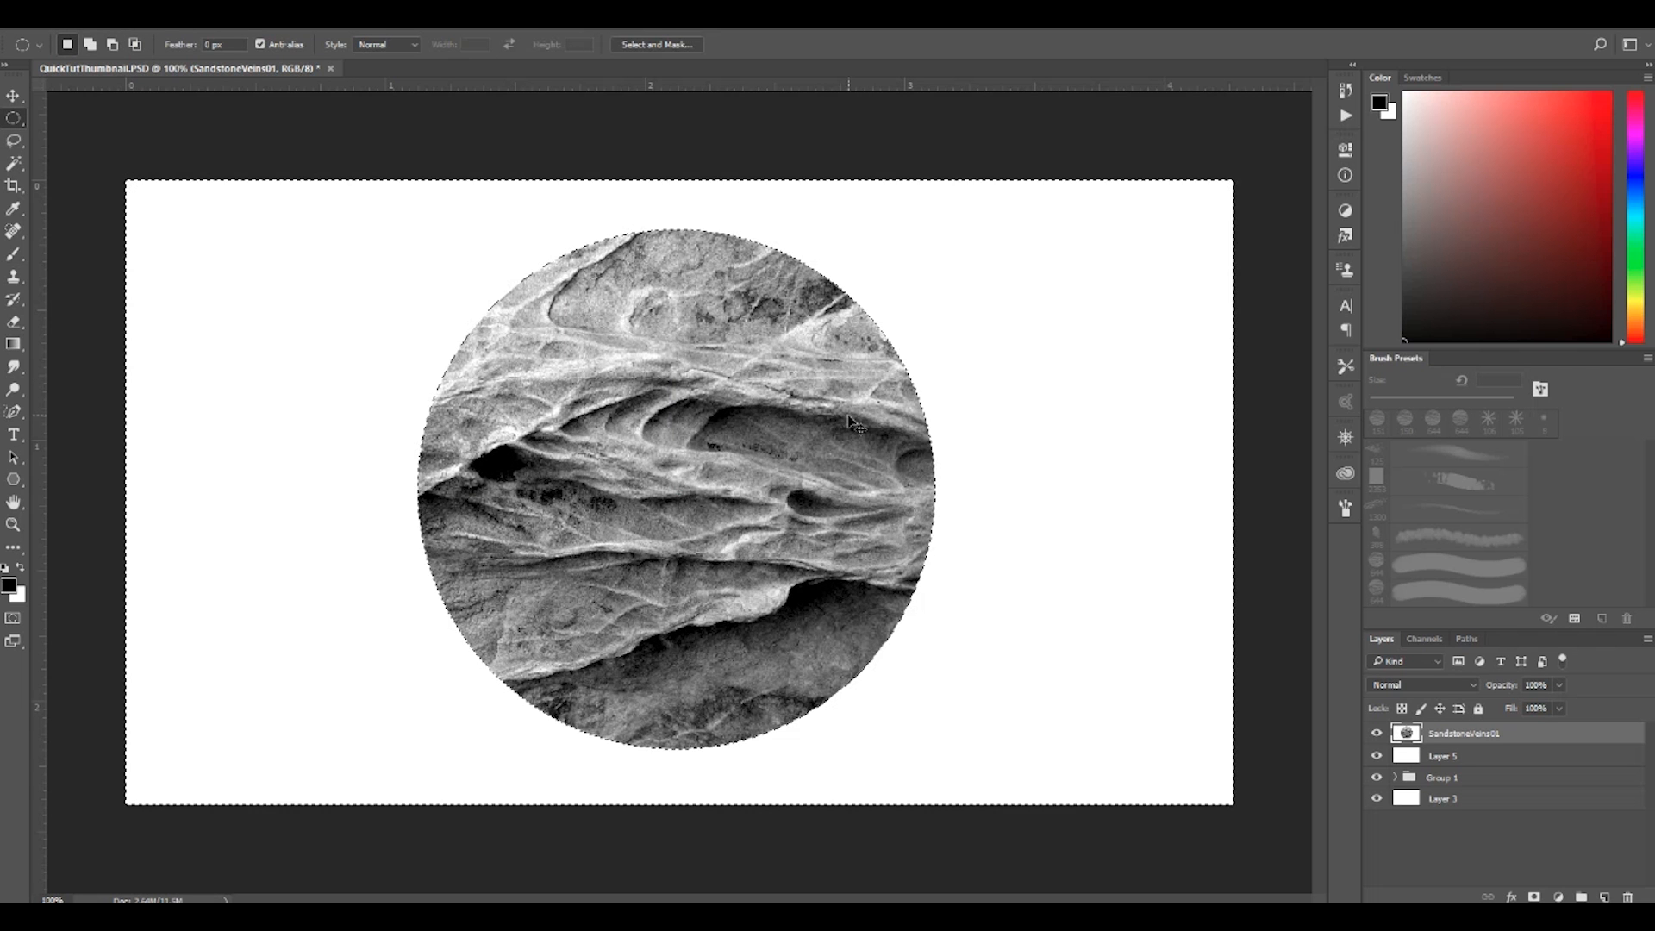
key(ctrl)
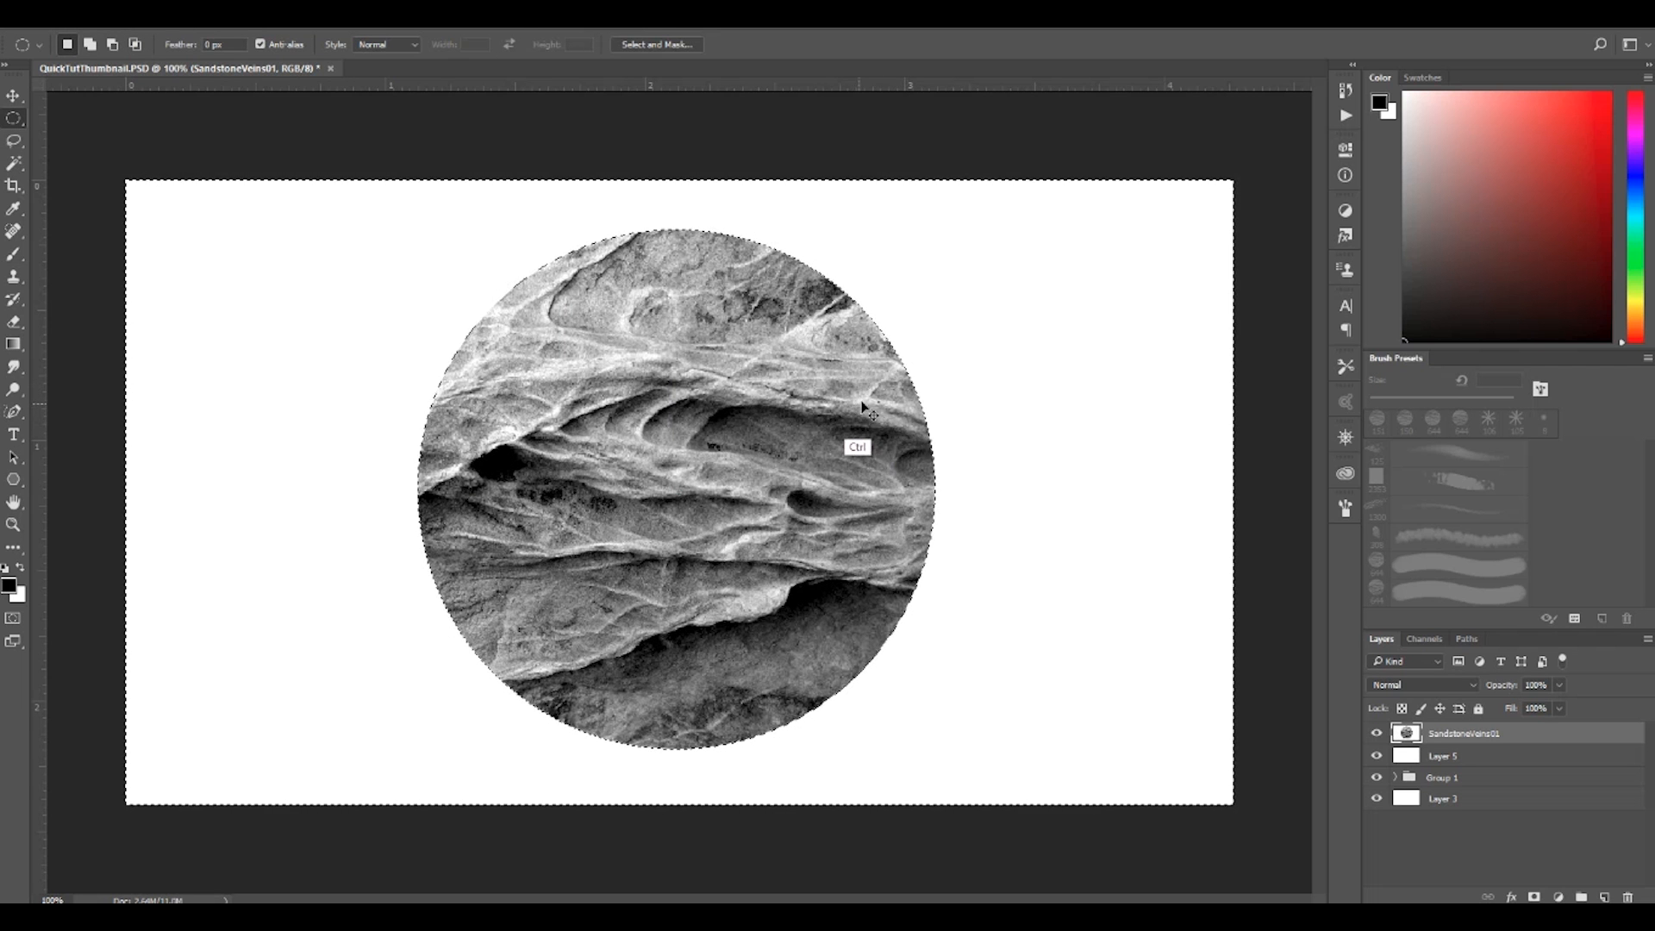
key(ctrl+d)
- Paint white over the circle's right edge with the angular textured brush at varying sizes up to 500 px
key(b)
key(x)
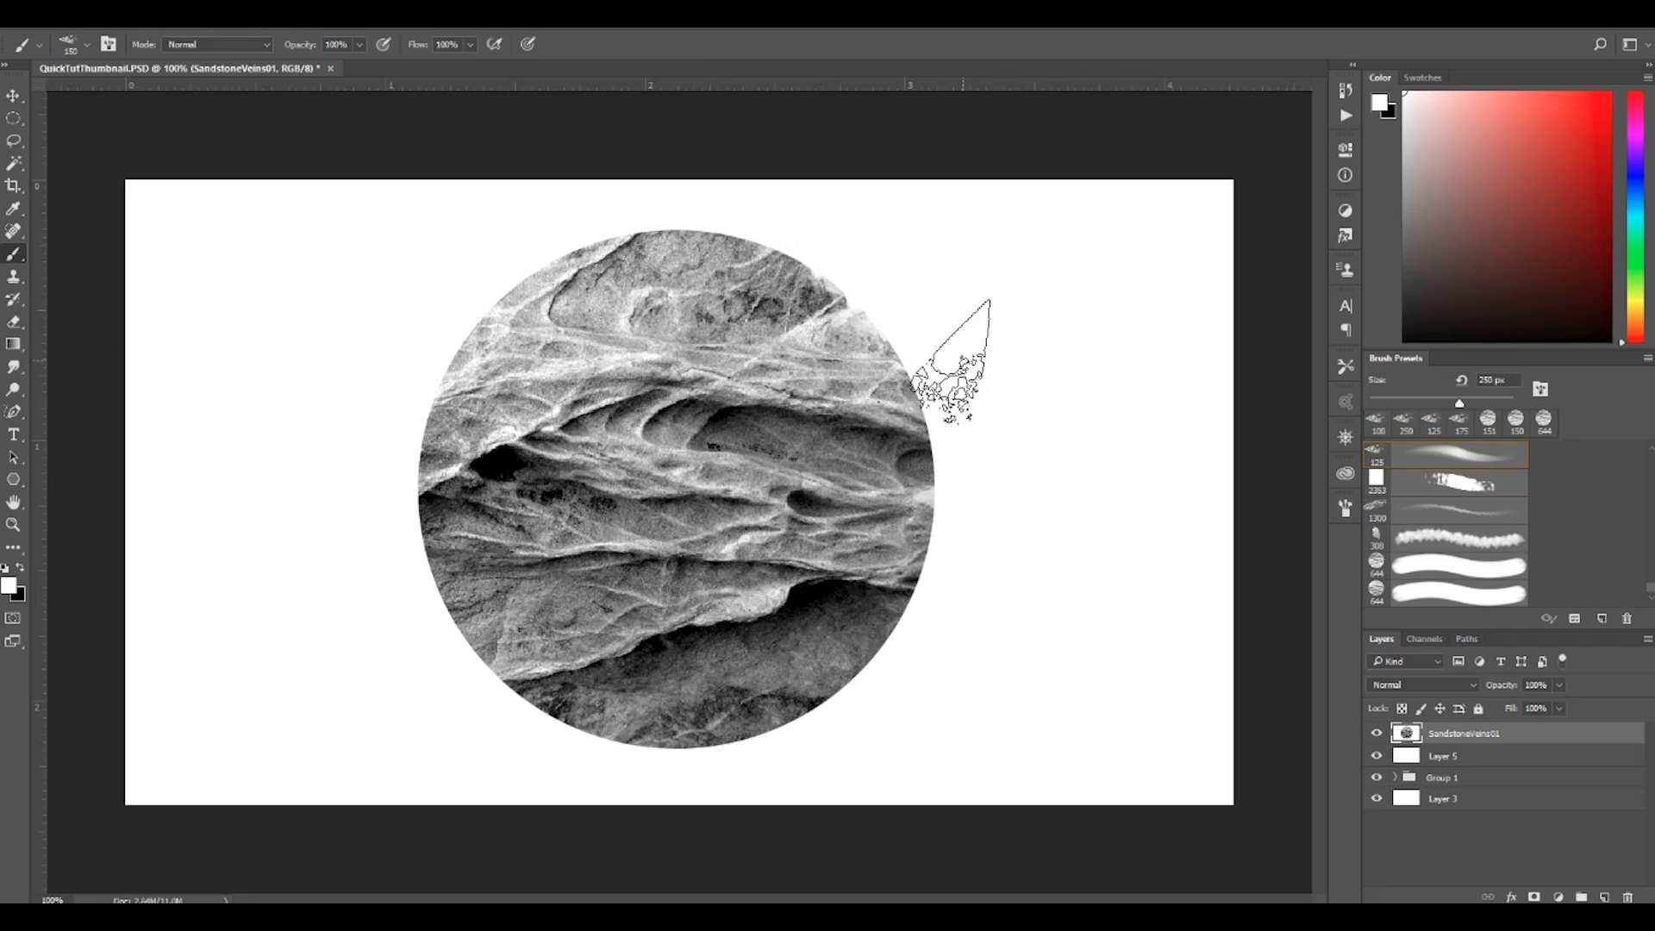
key(bracketright)
key(bracketright)
key(bracketright)
key(bracketright)
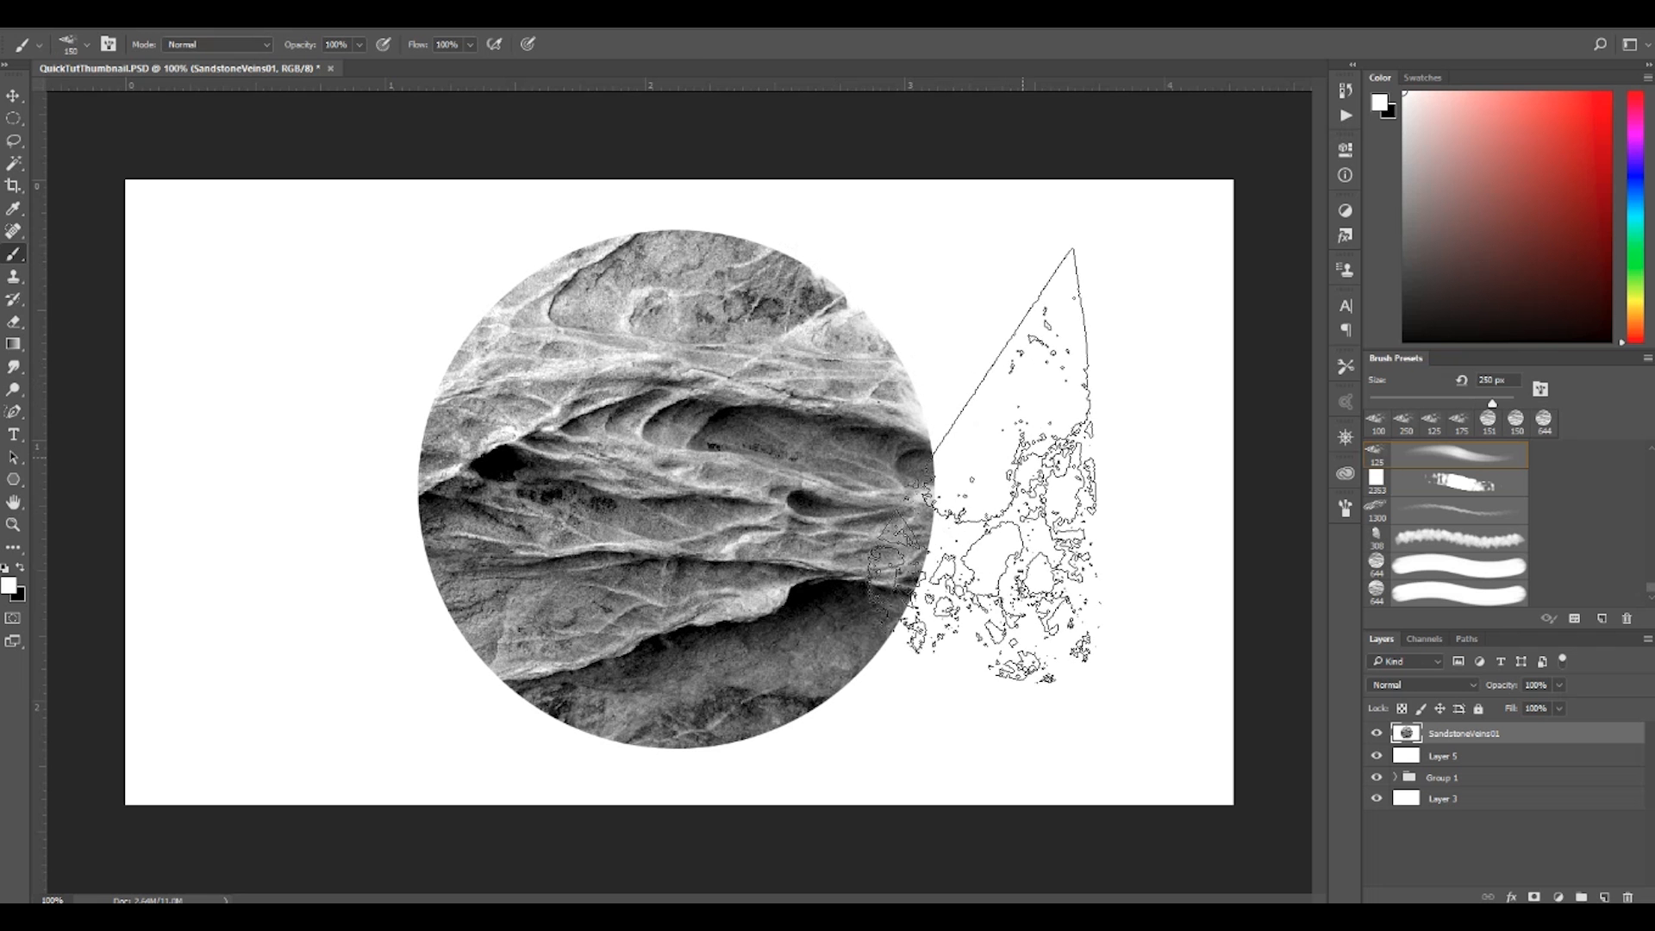
key(bracketright)
key(bracketright)
key(bracketright)
key(bracketright)
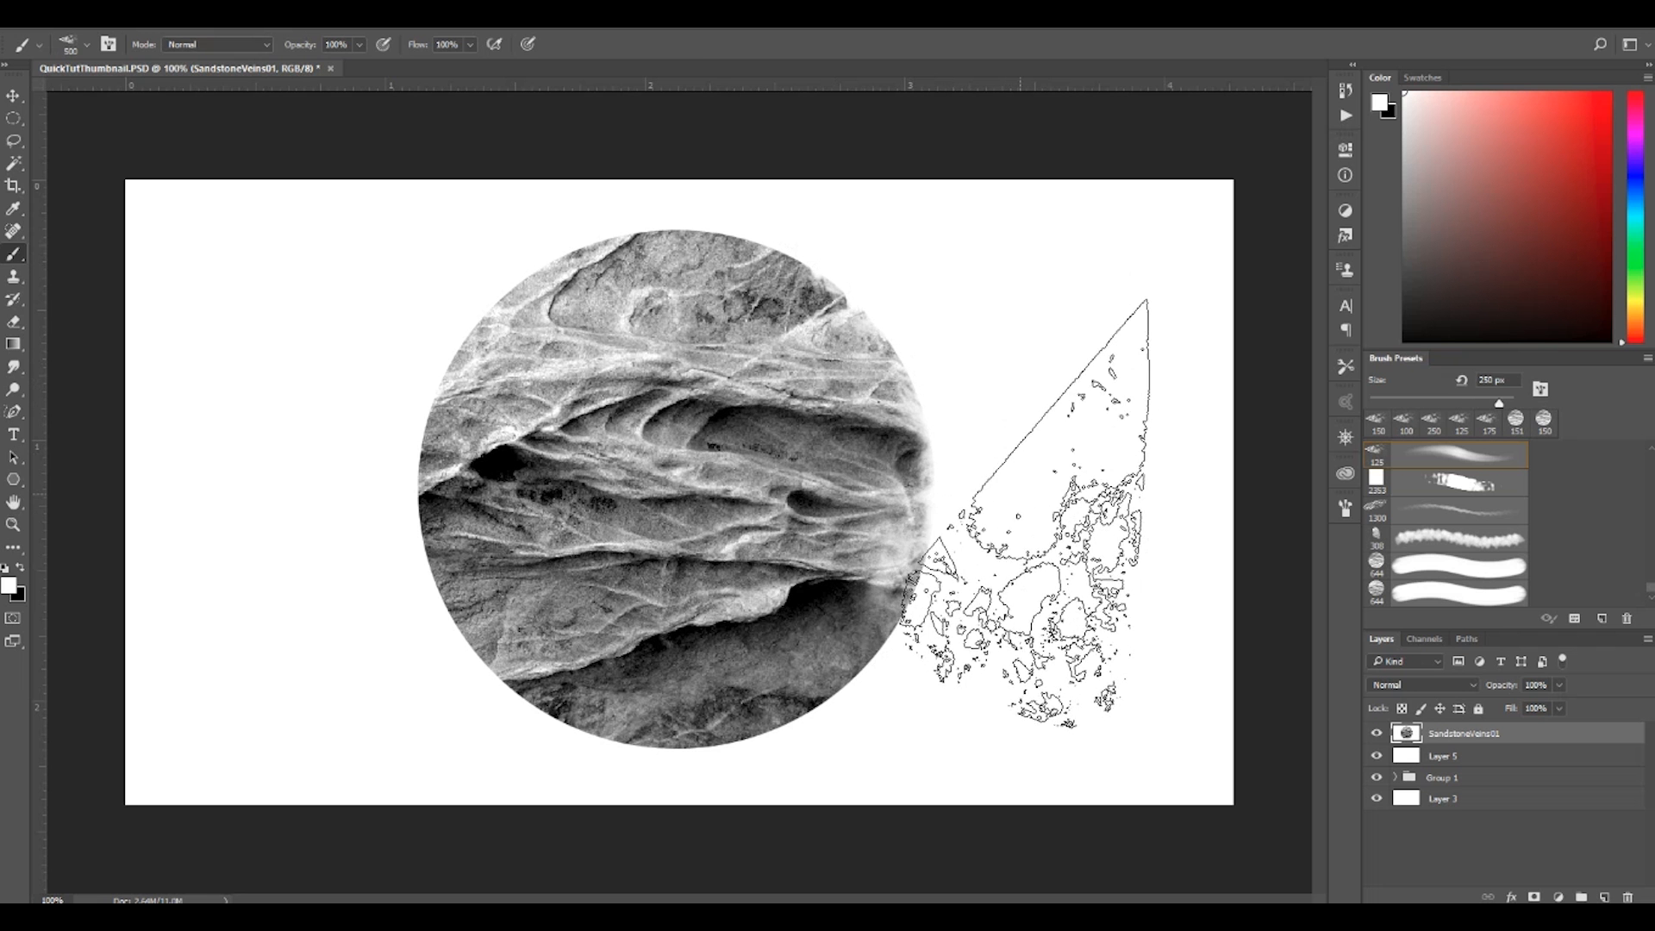
key(bracketleft)
key(bracketleft)
key(bracketleft)
key(bracketleft)
key(bracketleft)
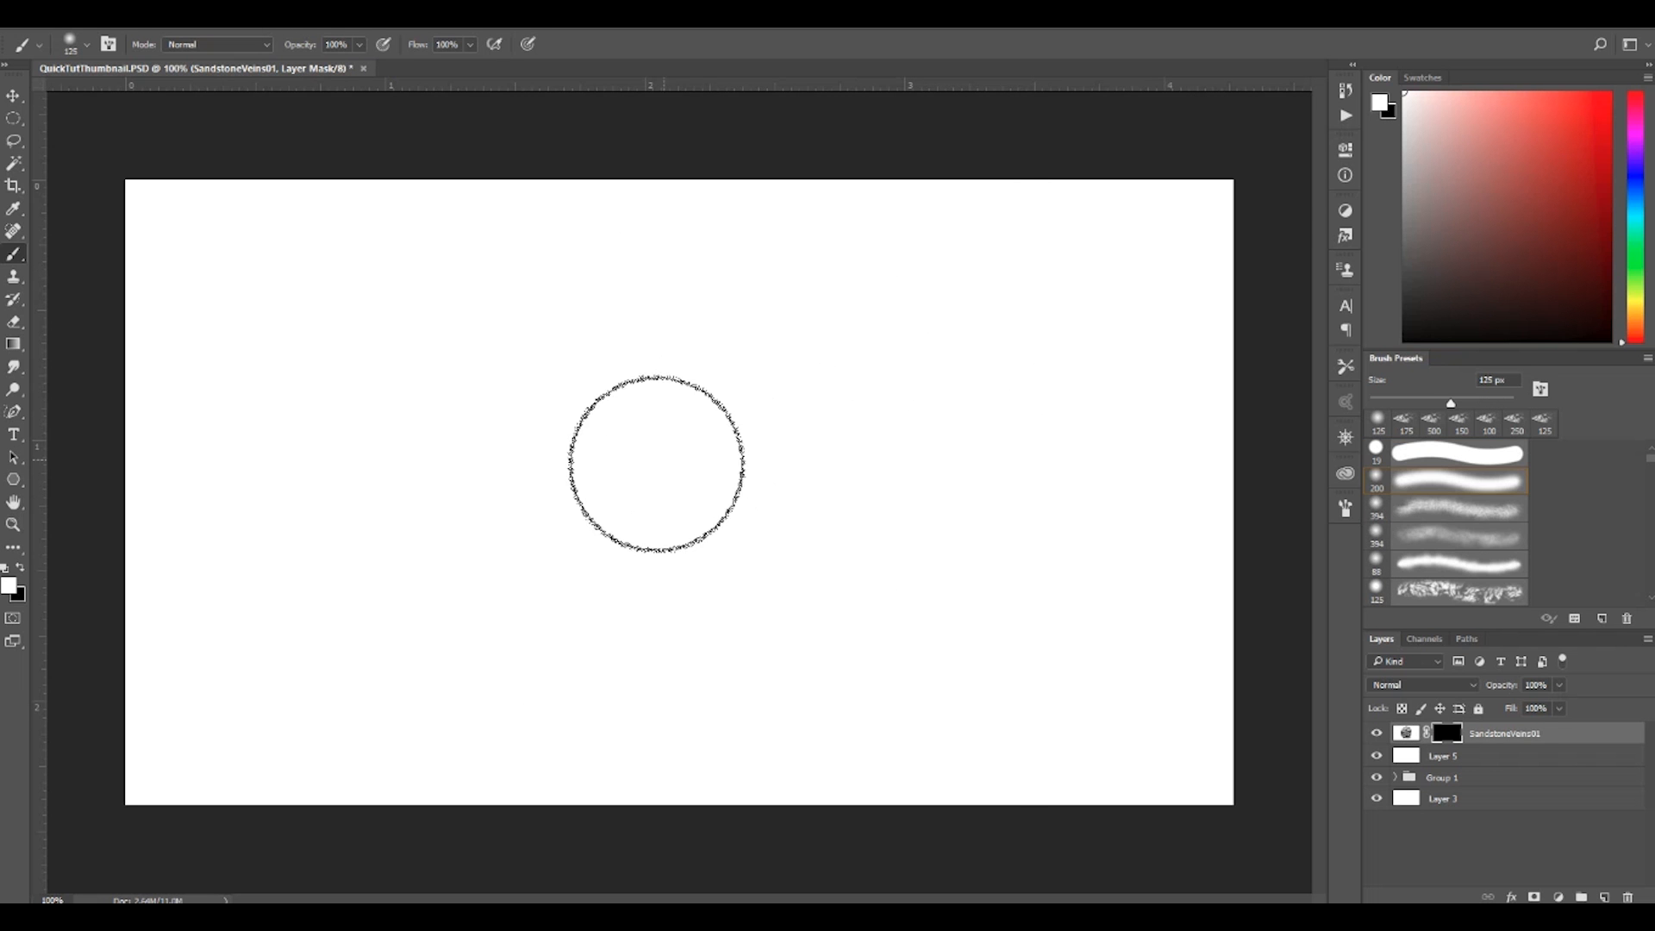
- Reveal the centre of the texture by painting white on its black layer mask with a soft round brush at 125 and 500 px
drag(658, 462, 669, 458)
key(bracketright)
key(bracketright)
key(bracketright)
key(bracketright)
click(662, 503)
key(bracketleft)
key(bracketleft)
key(bracketleft)
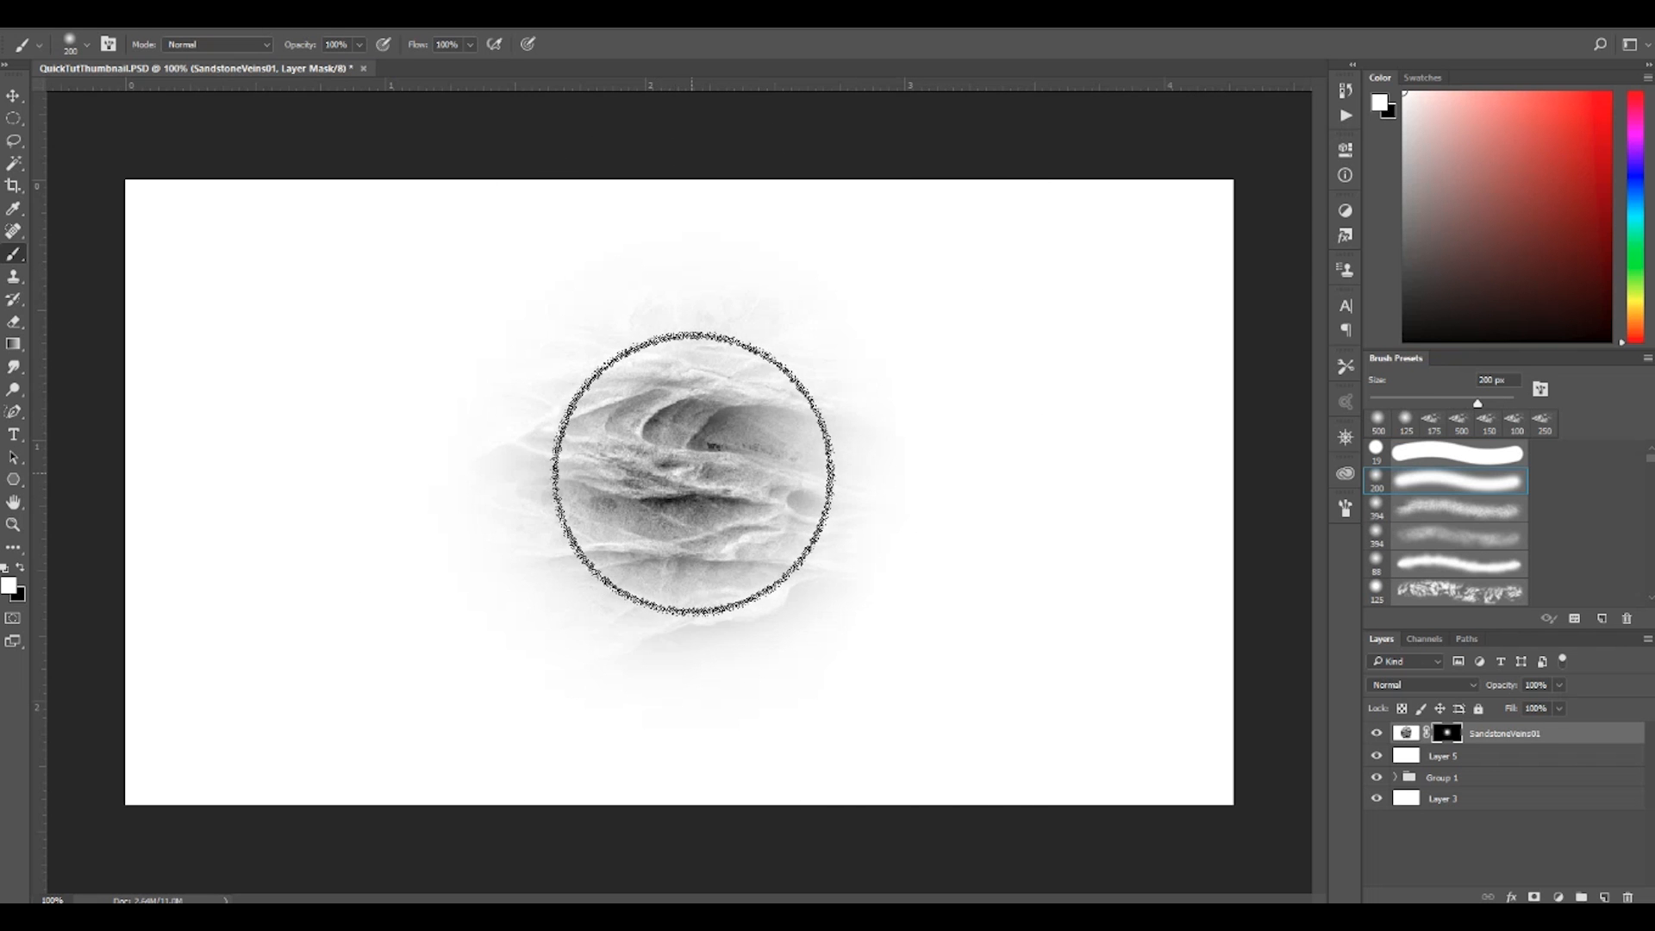
- Strengthen the revealed centre with 300 px soft brush dabs on the mask and reduce the brush to 150 px
key(bracketright)
key(bracketright)
click(672, 470)
click(679, 469)
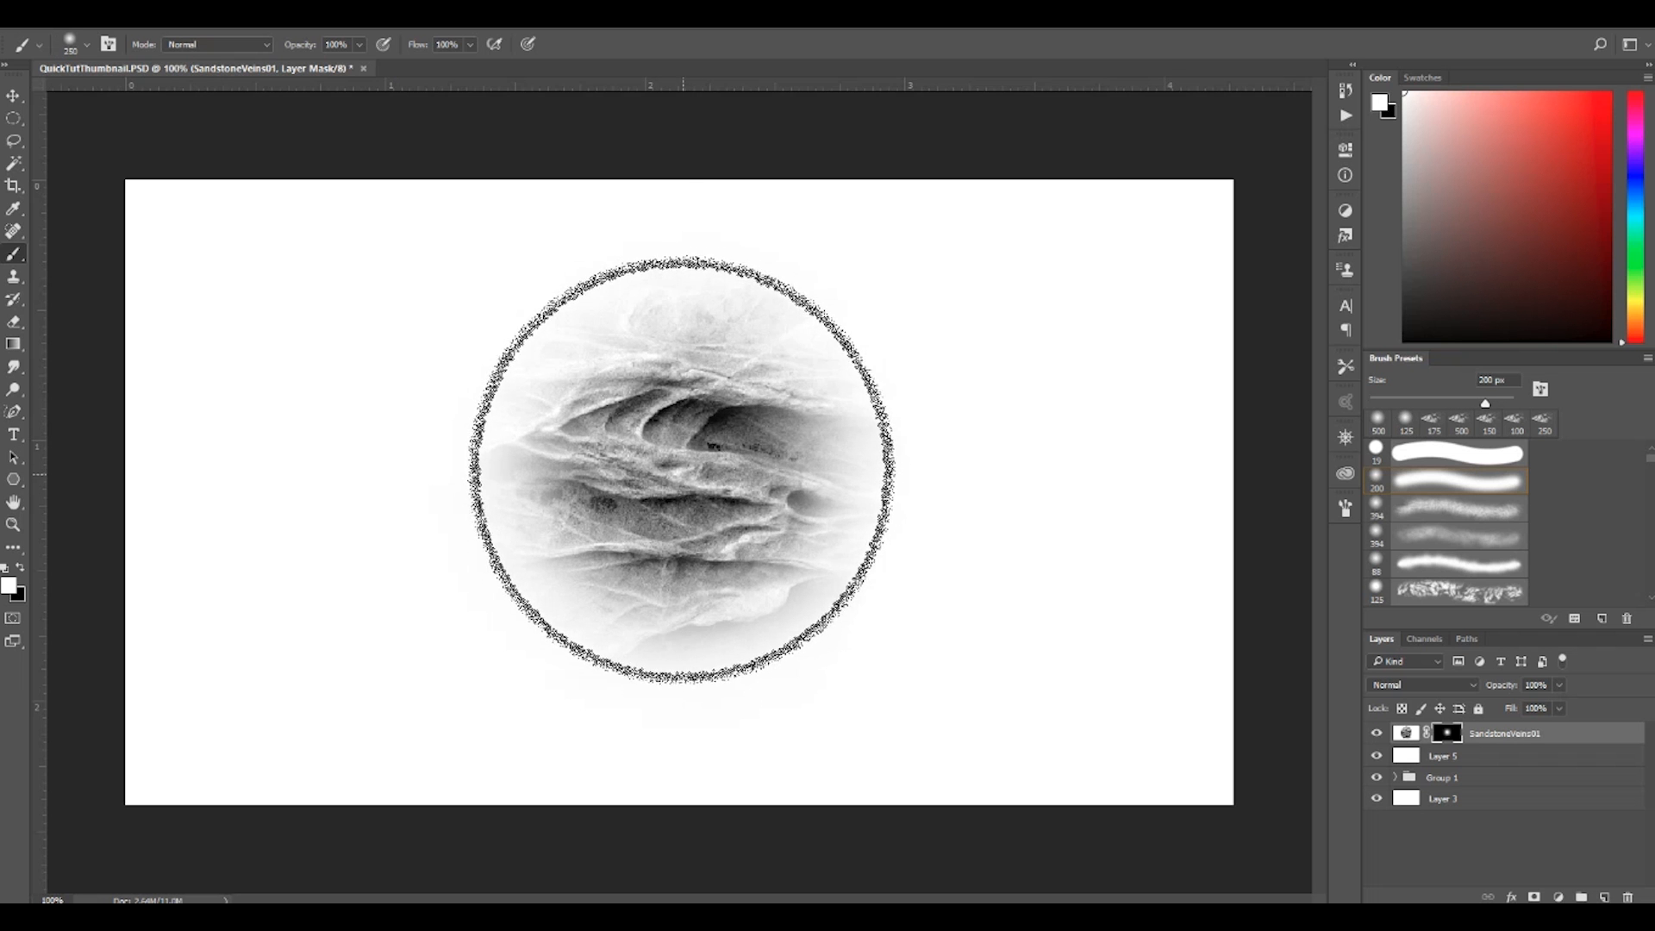
key(bracketleft)
key(bracketleft)
key(bracketleft)
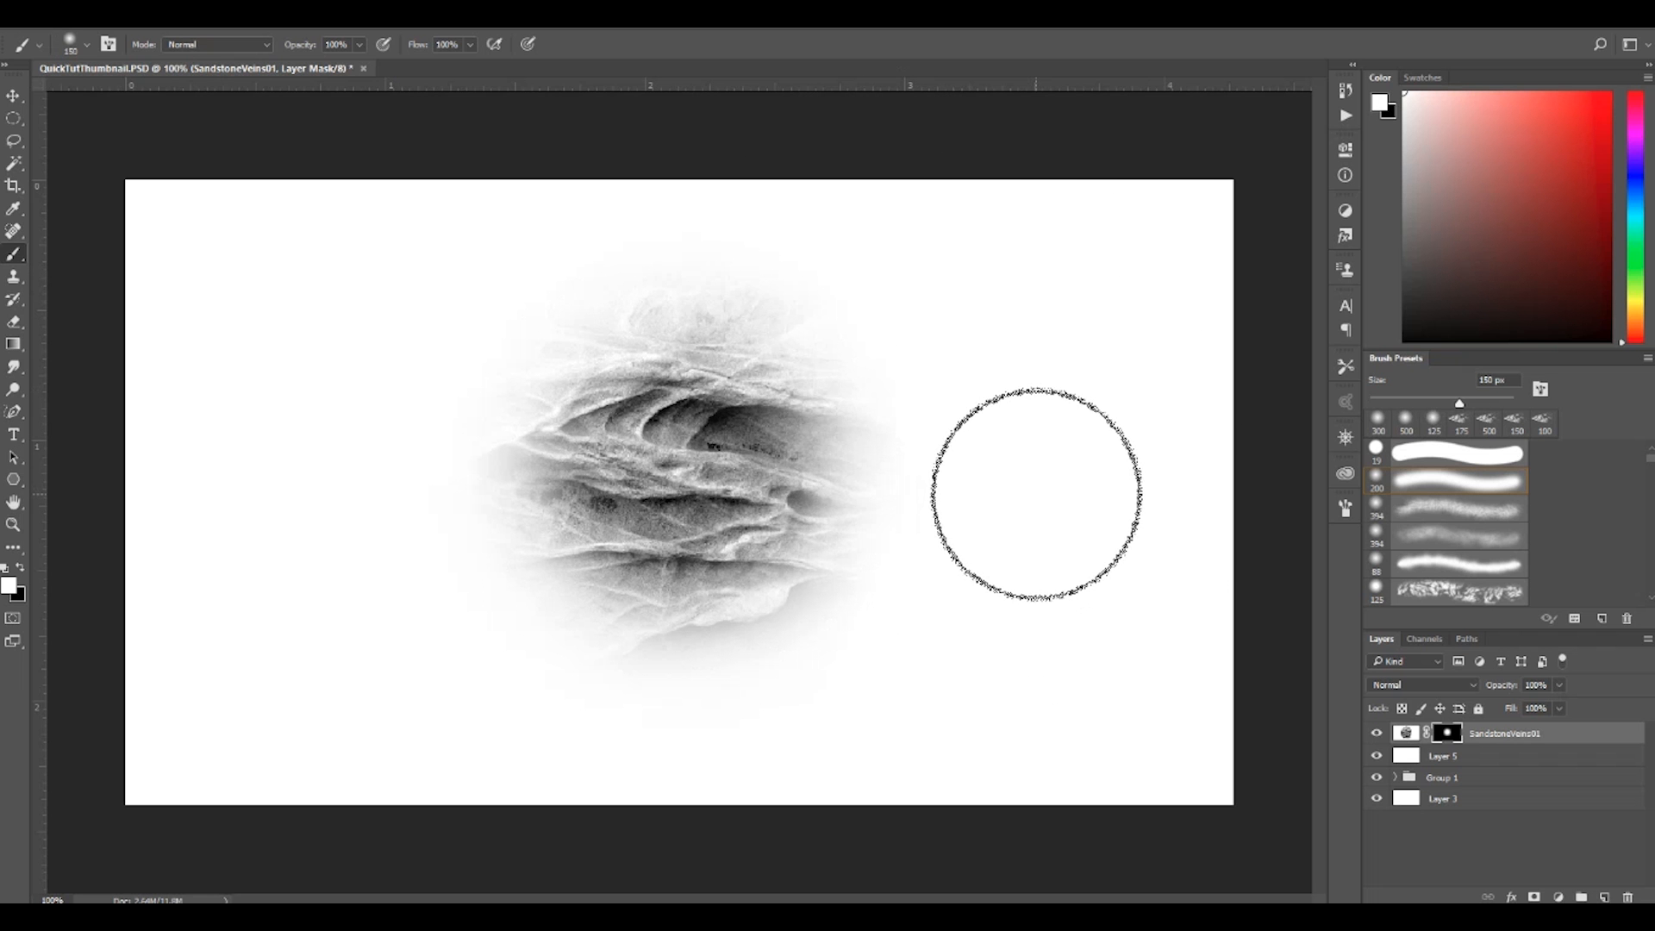
key(bracketright)
key(bracketright)
key(bracketright)
key(bracketright)
key(bracketleft)
key(bracketleft)
- Define brush presets from the rectangular selection around the sandstone texture, once as it is and once with its tones inverted
click(50, 26)
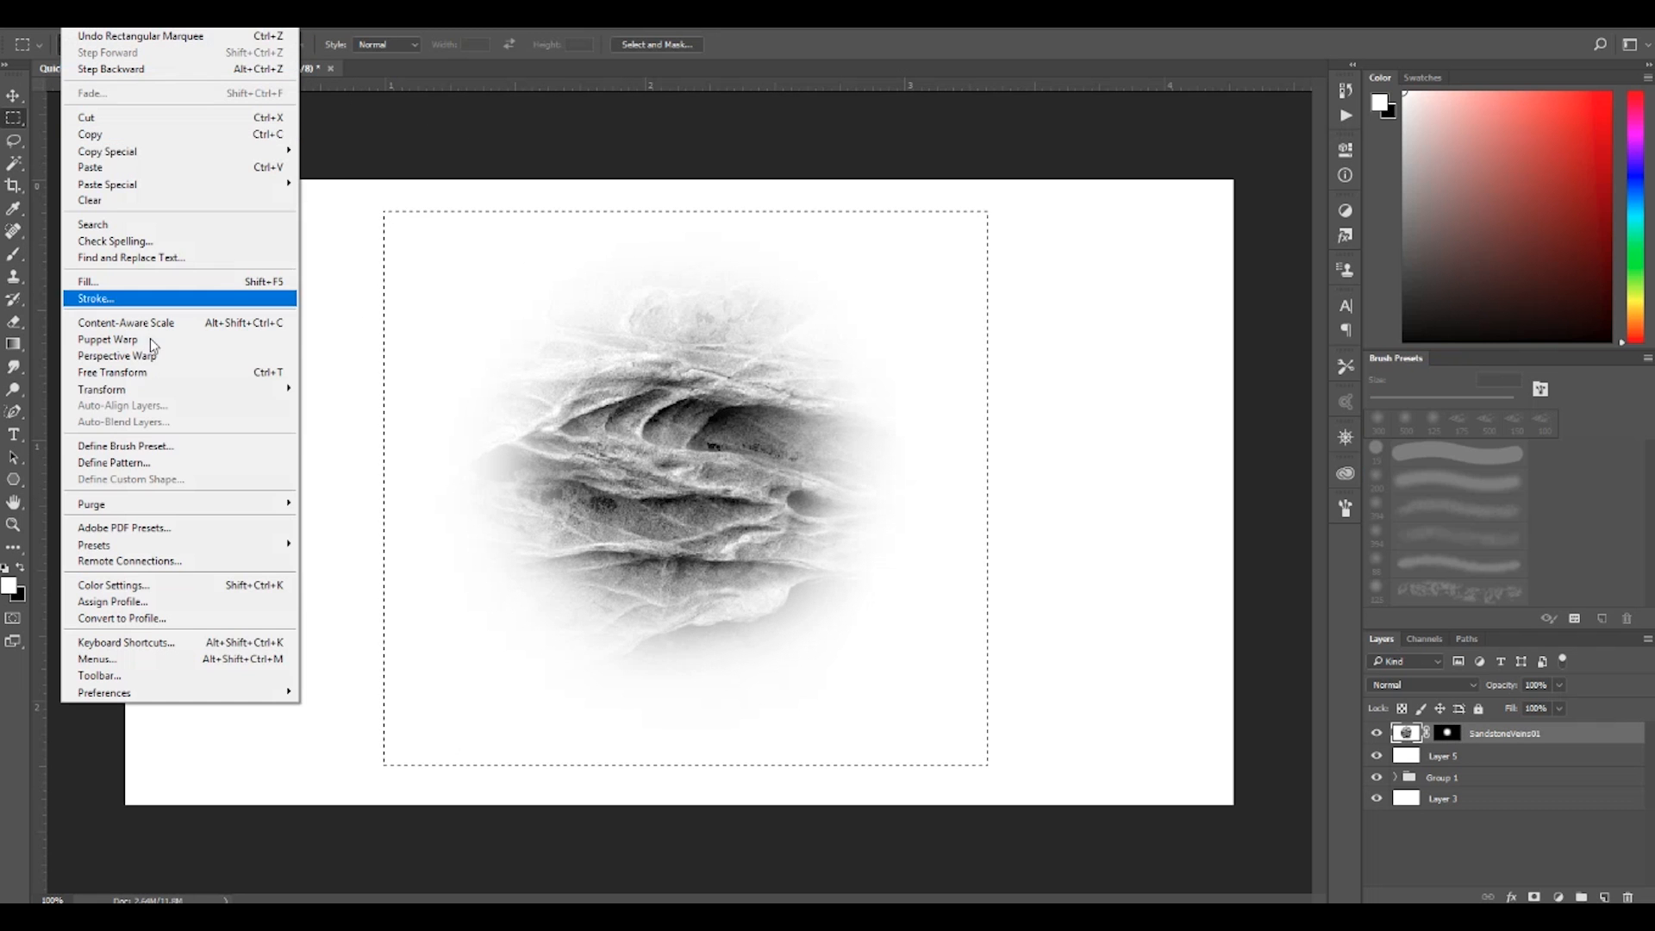
click(174, 448)
key(Return)
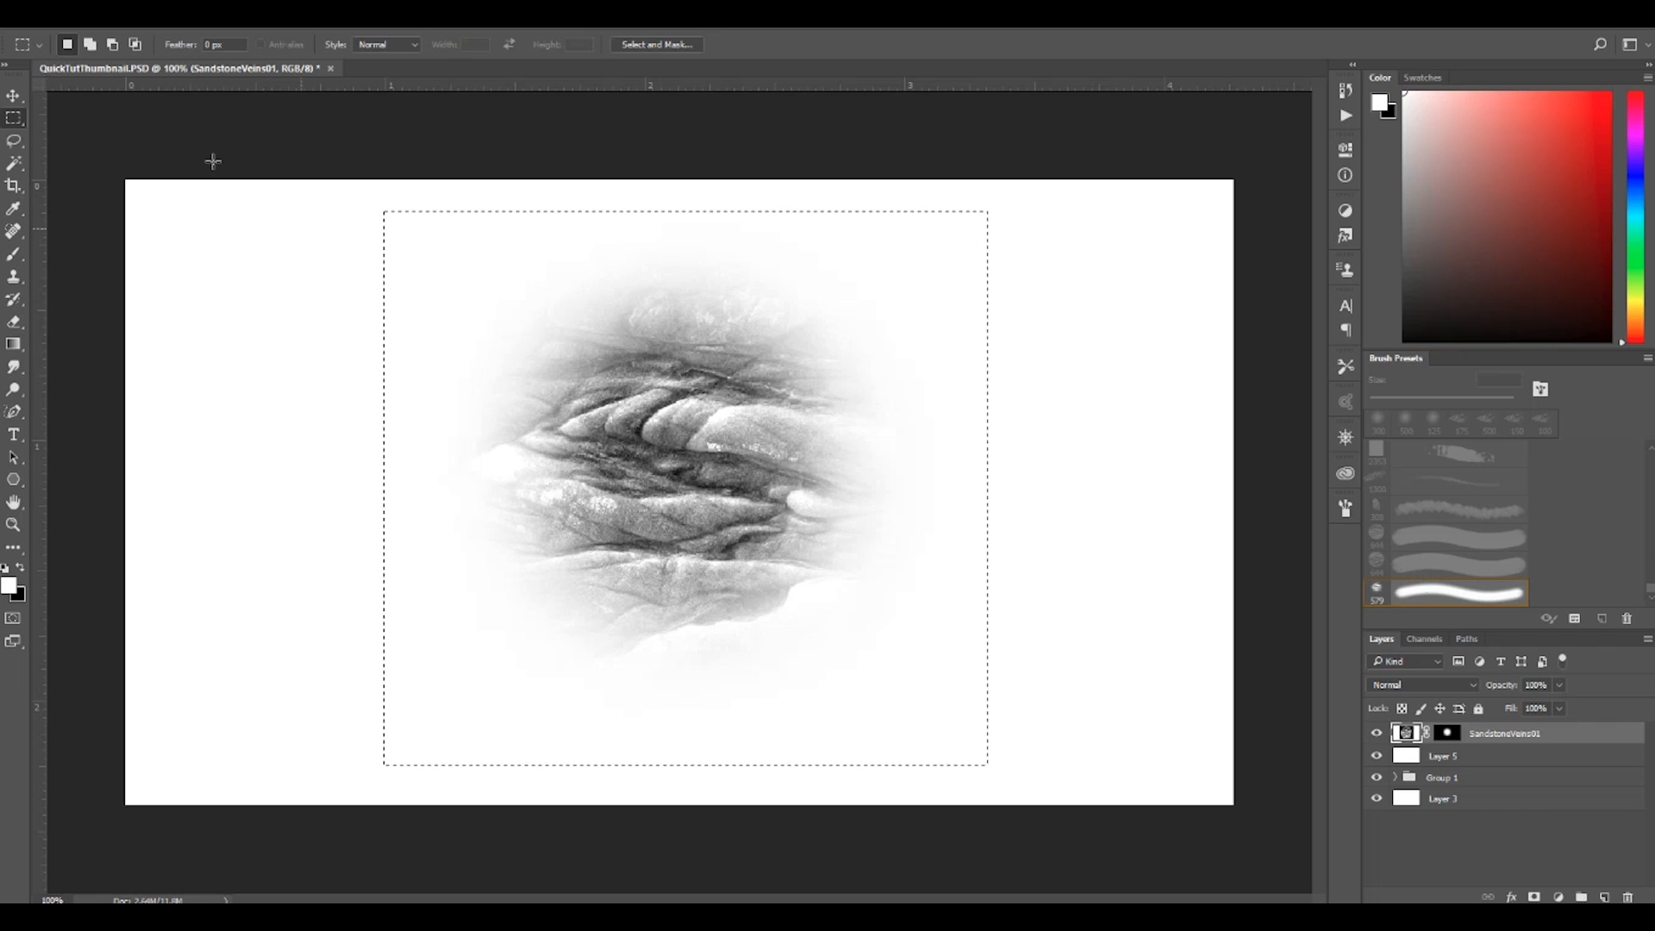
click(82, 13)
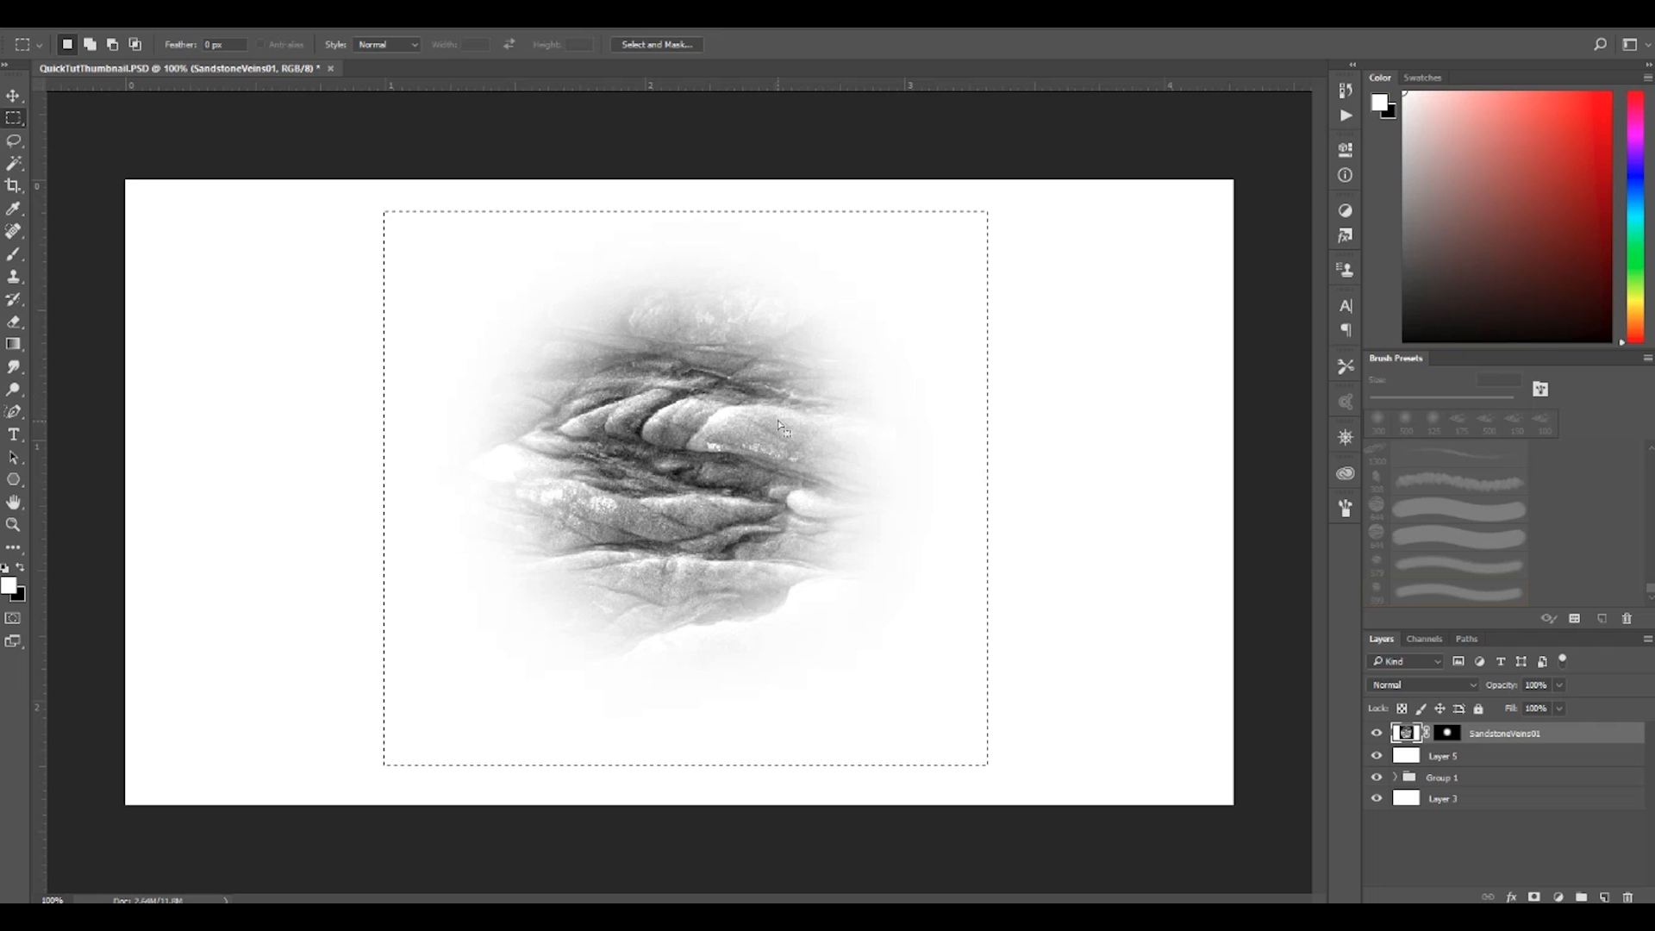
- Paint a wide black 175 px stroke across the upper canvas with the 579 brush and across the lower canvas with the 599 brush
key(b)
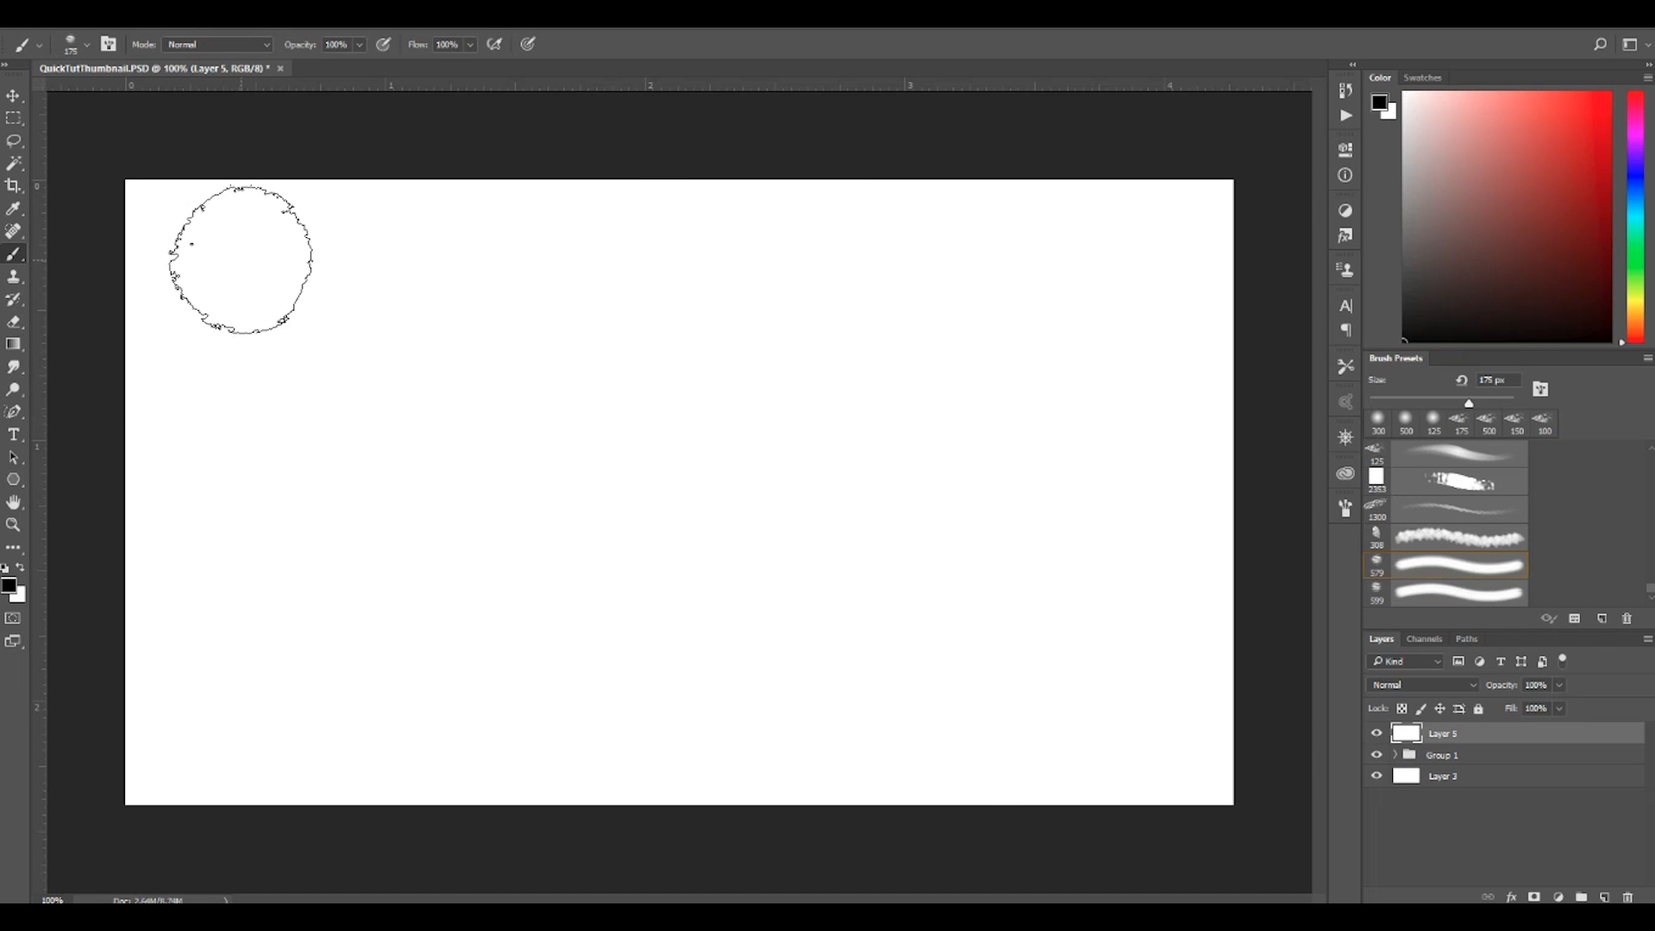
mouse_move(220, 250)
mouse_down()
mouse_move(897, 277)
mouse_move(1108, 259)
mouse_up()
click(1459, 593)
drag(237, 690, 1233, 676)
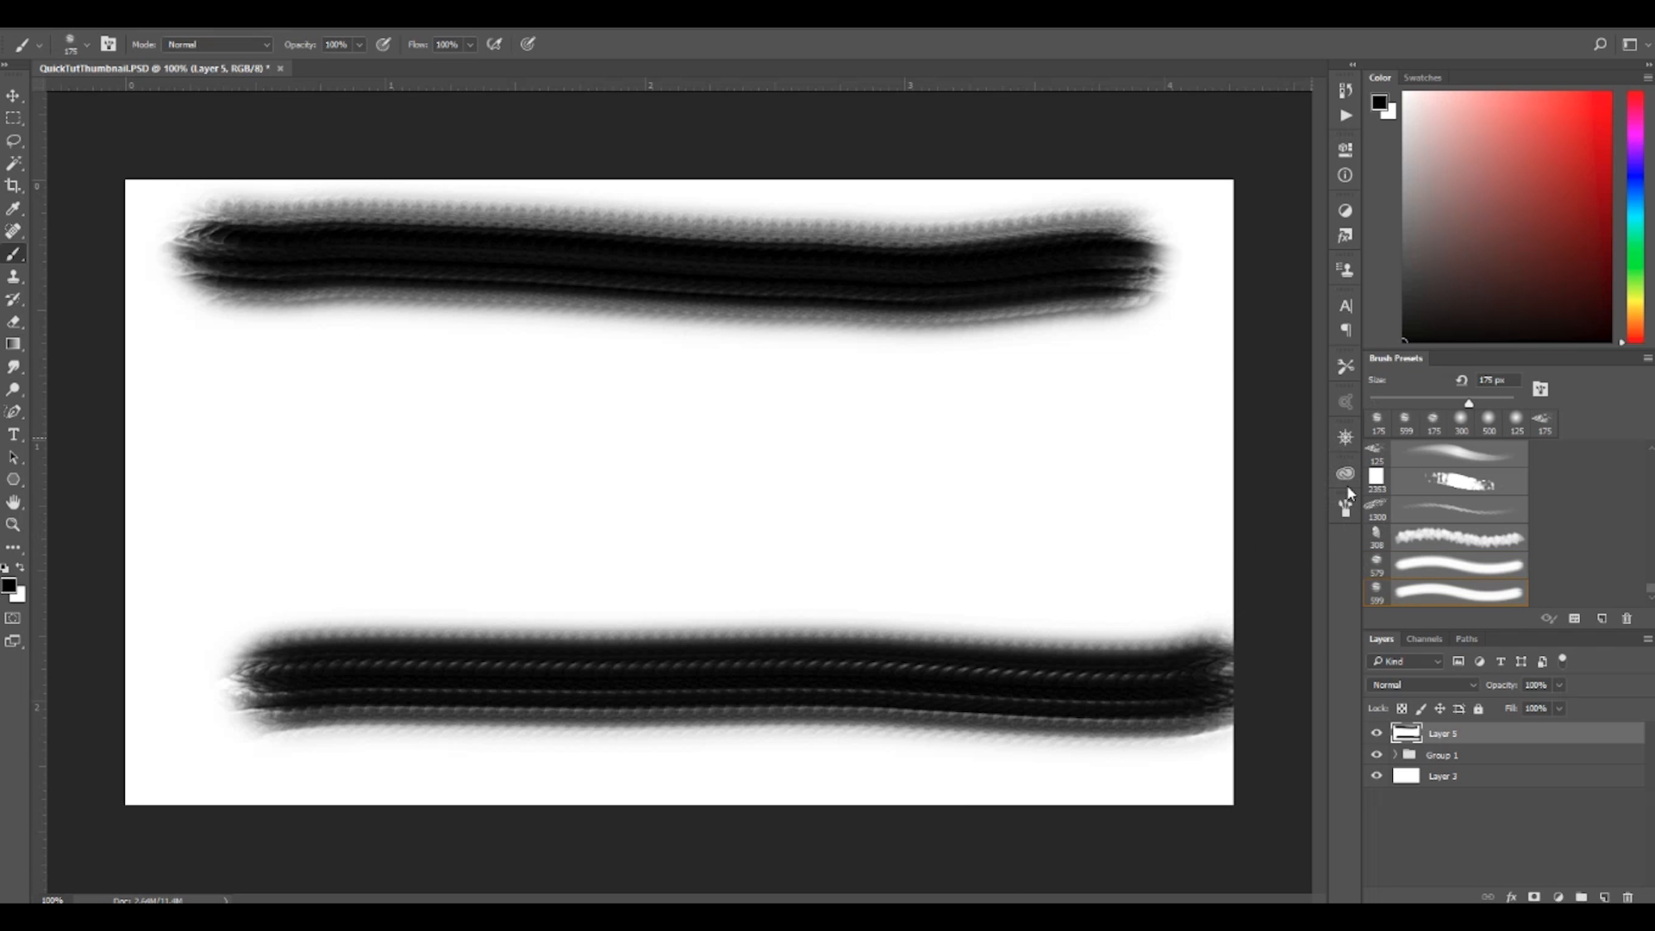
- Set the 579 brush's tip spacing to 53% and size to 133 px, and paint a test stroke across the middle of the canvas
click(1418, 568)
key(F5)
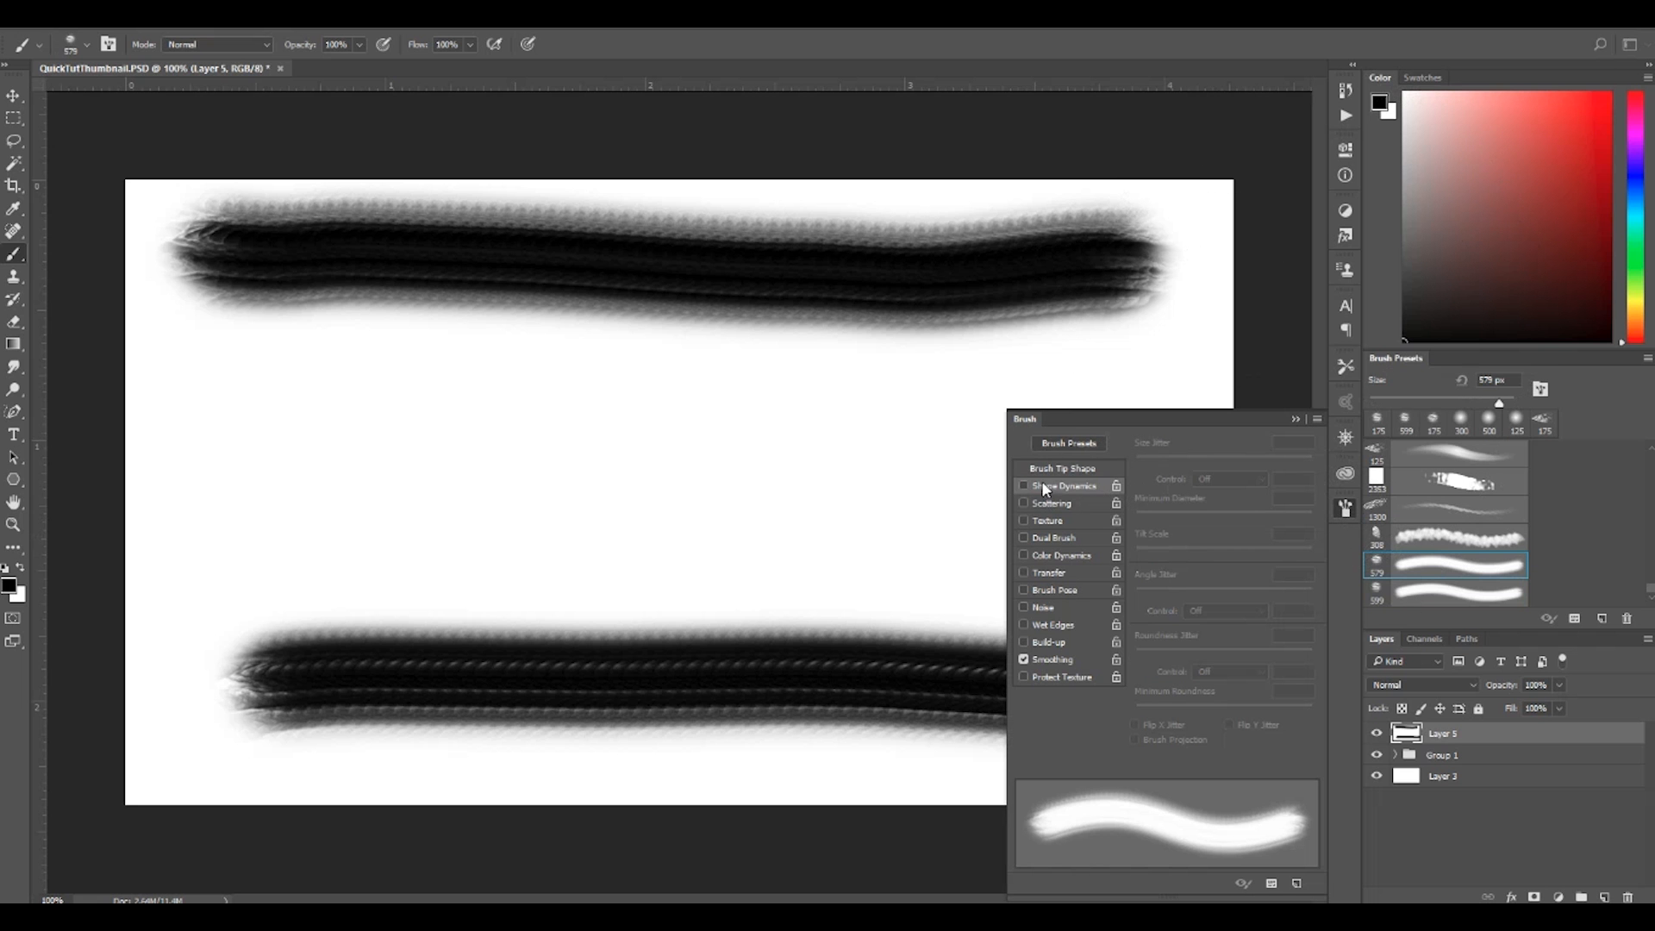
click(1052, 470)
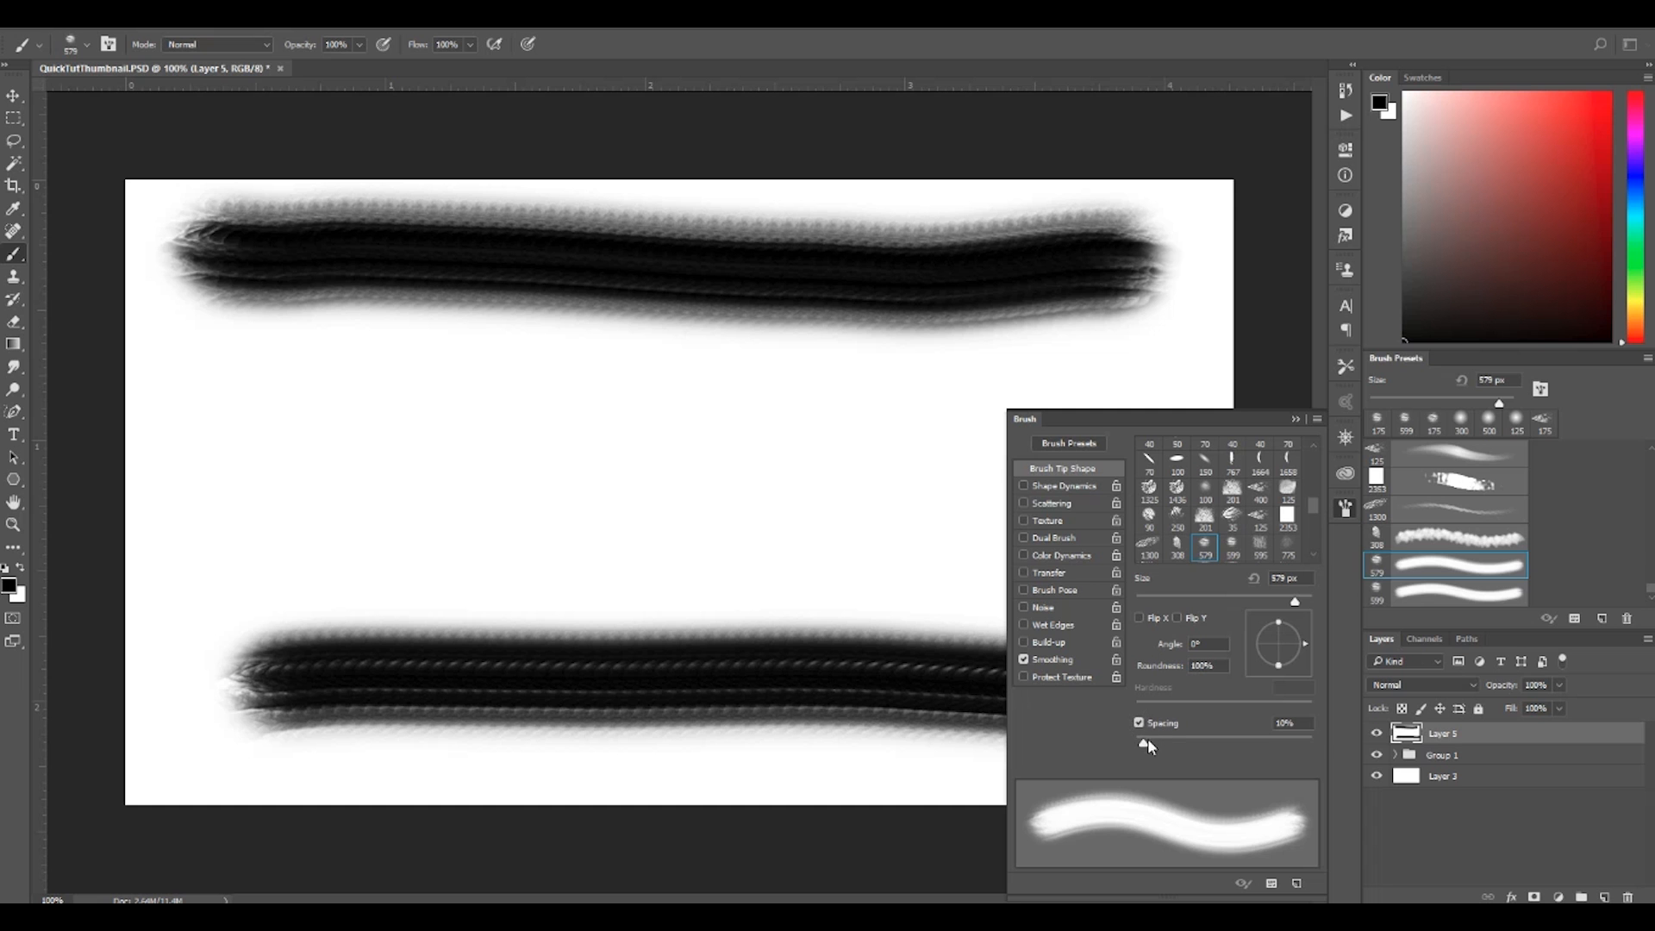
drag(1144, 745, 1182, 743)
drag(1295, 602, 1239, 601)
drag(298, 444, 953, 487)
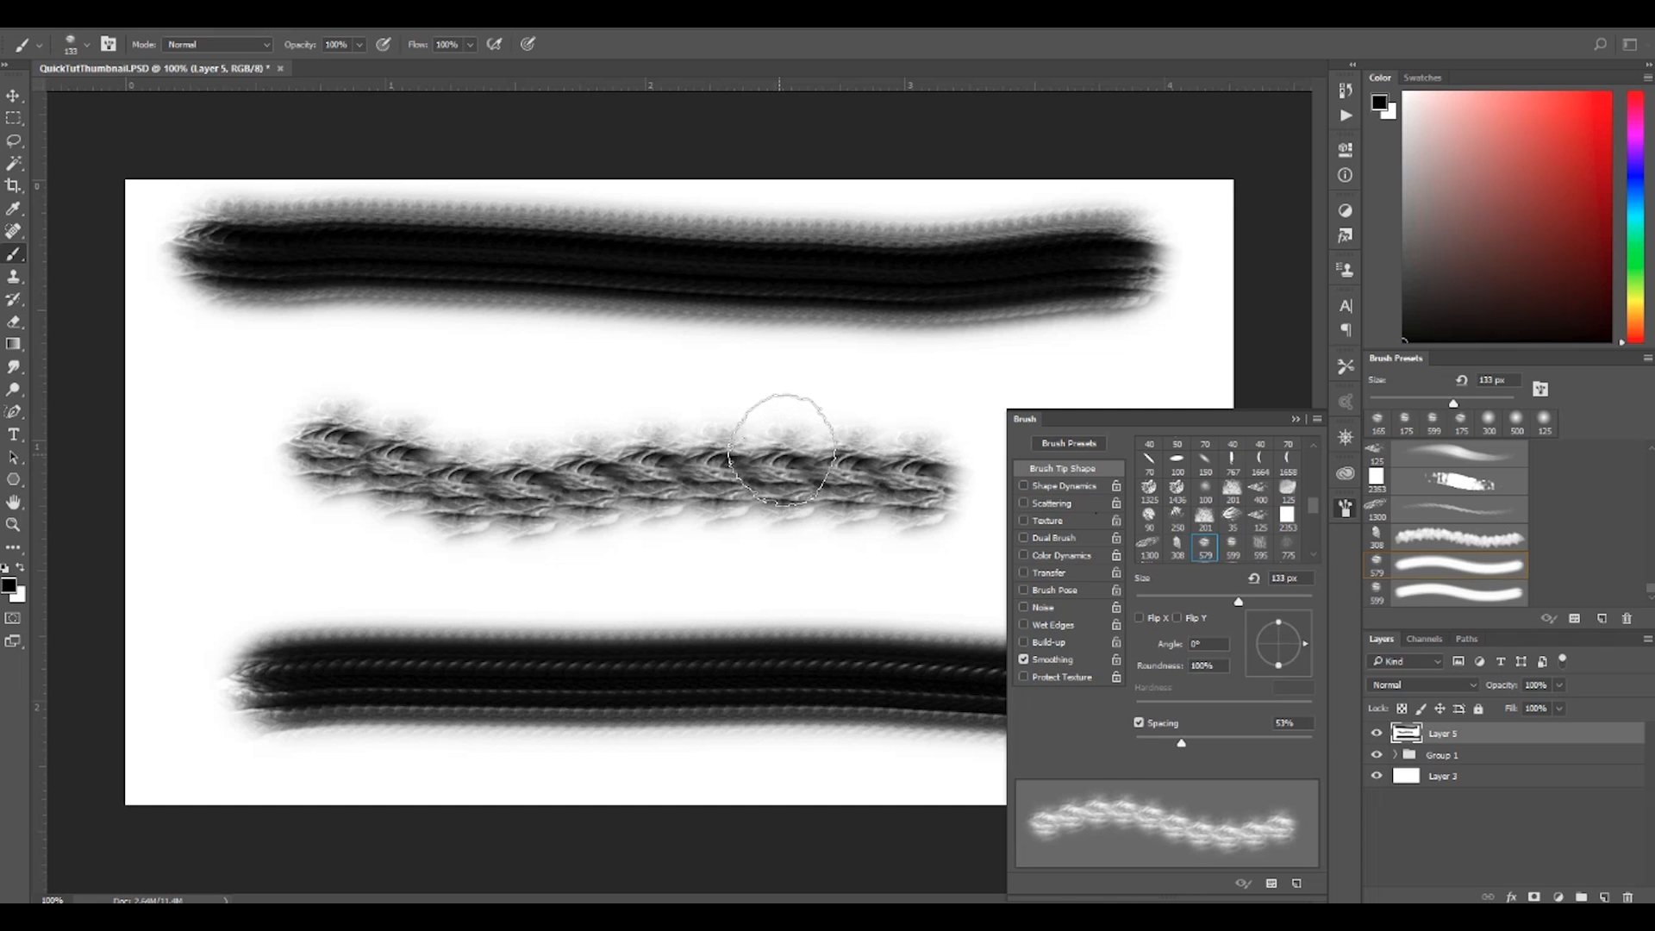
- Enable Shape Dynamics with 8% size jitter, pen pressure as the size control and a 34% minimum diameter
click(1073, 487)
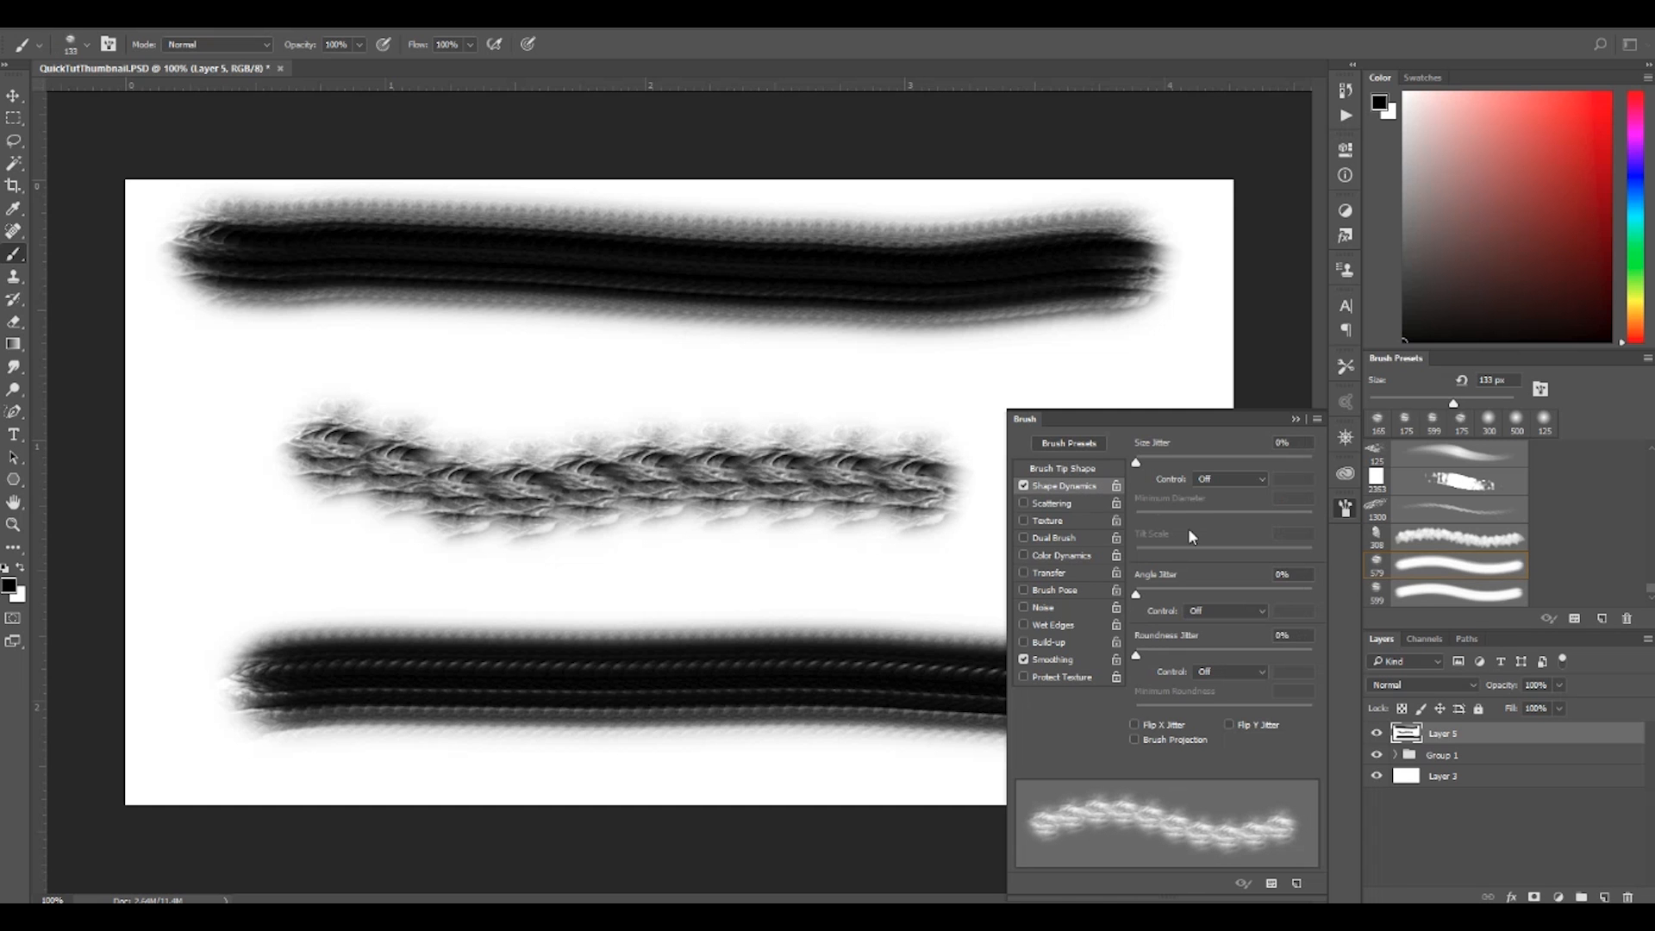
drag(1137, 462, 1151, 468)
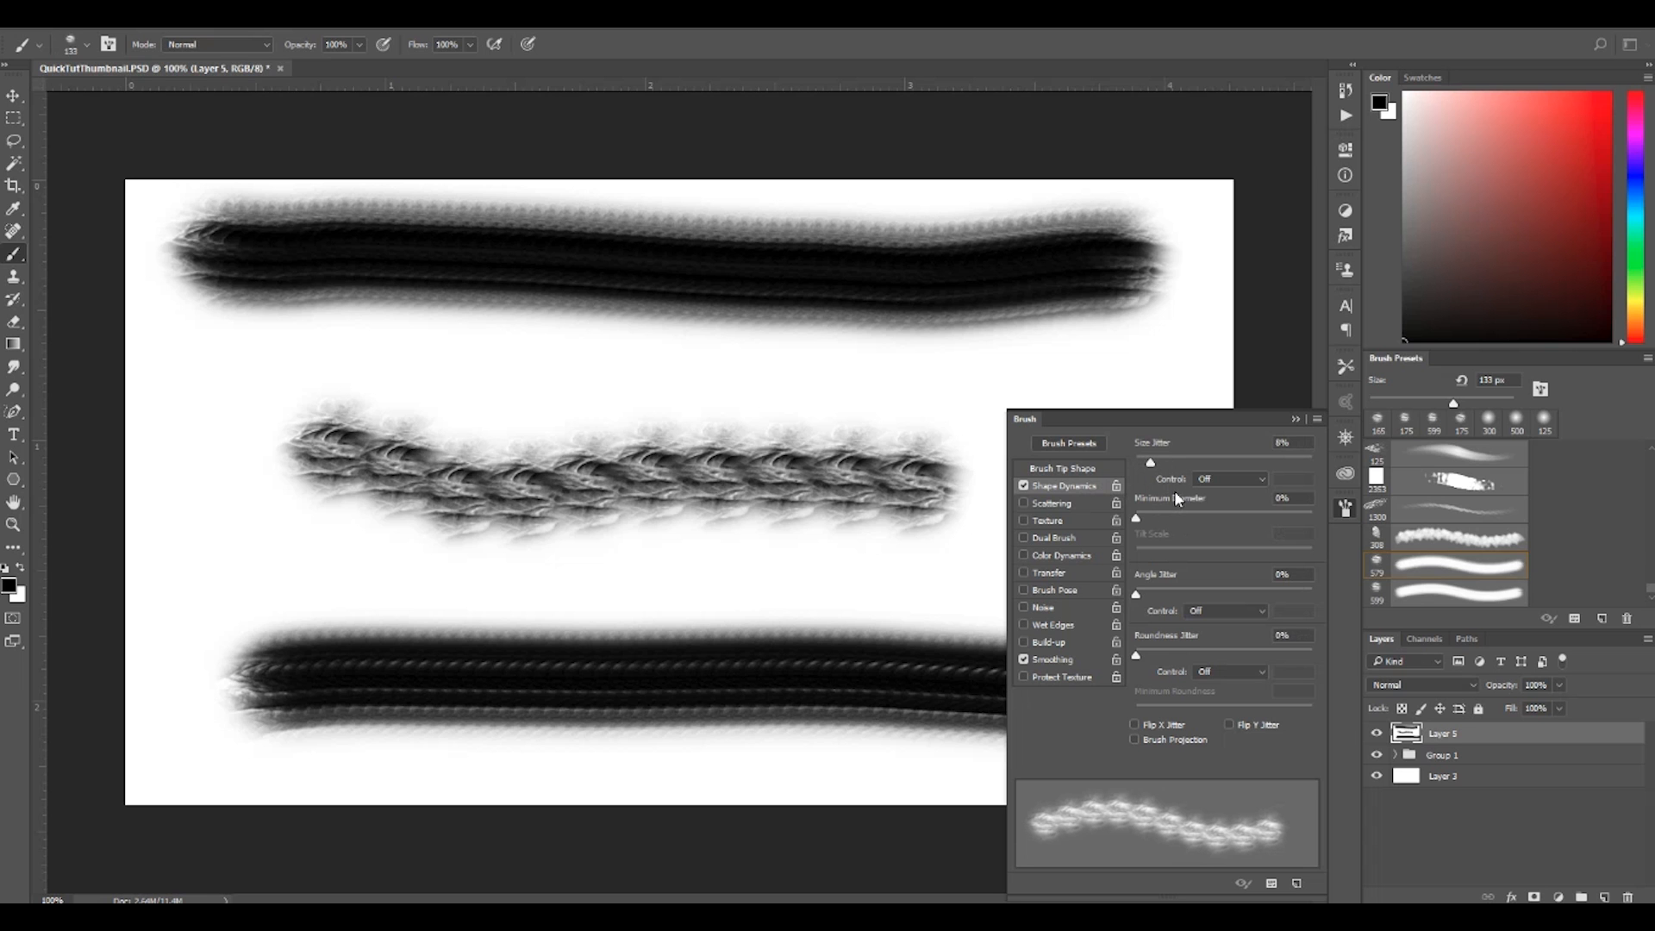
drag(1150, 519, 1176, 515)
click(1203, 487)
click(1236, 513)
drag(1176, 517, 1197, 517)
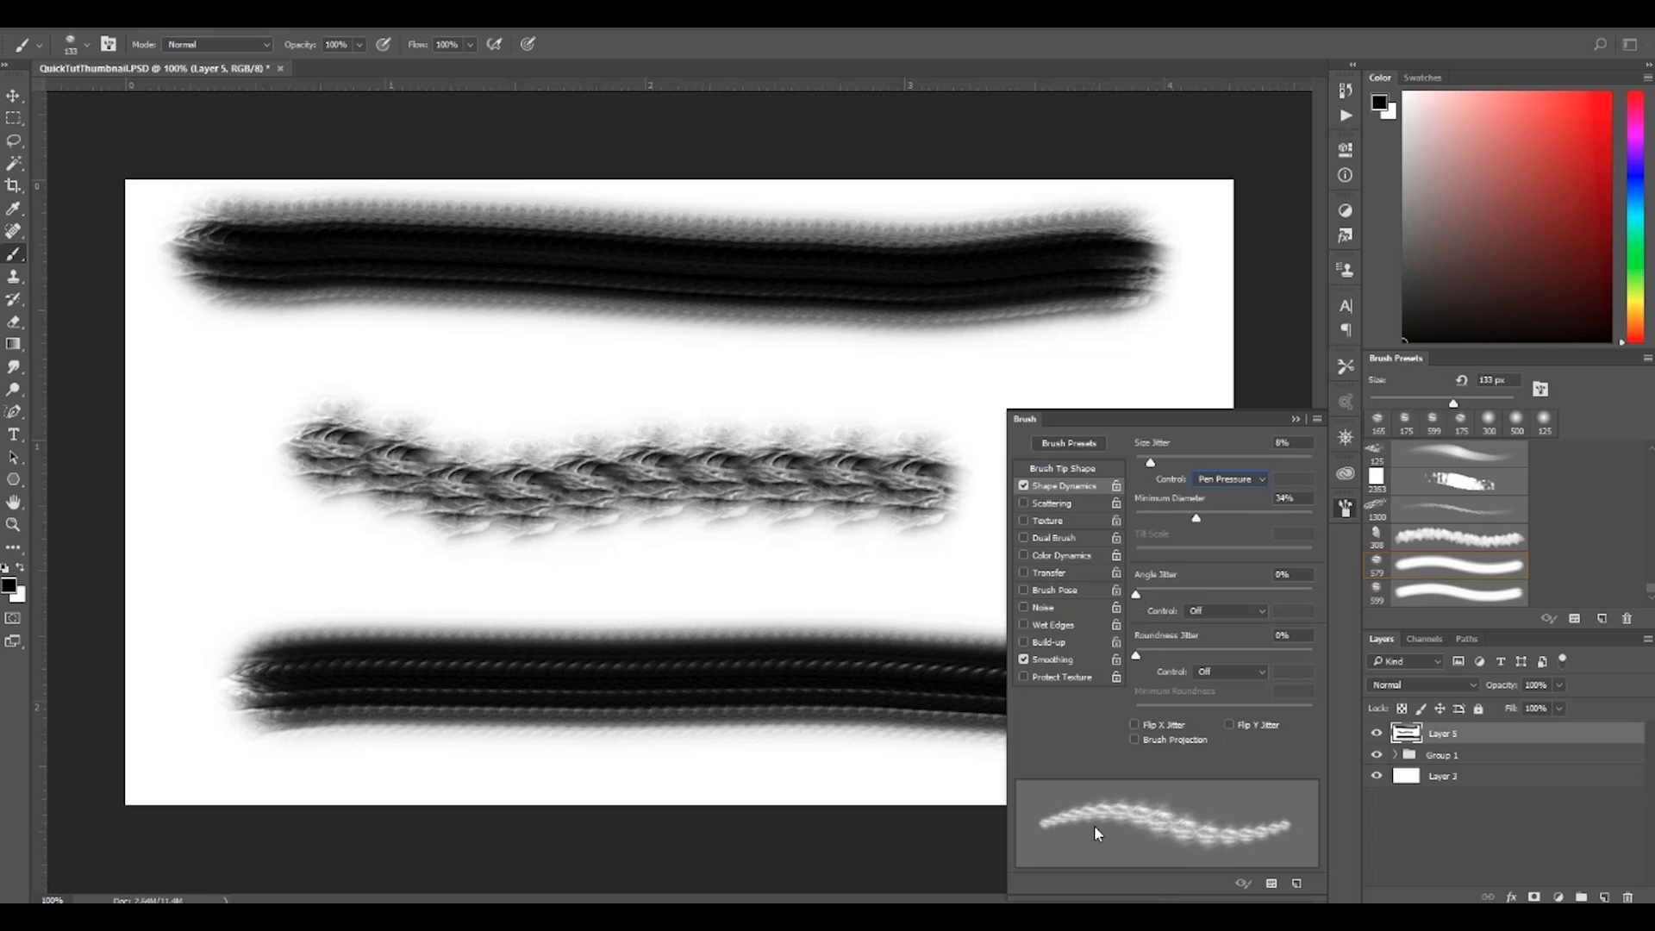
- Reduce the brush's tip spacing to 45% and paint a tapered test stroke just above the middle stroke
click(1069, 471)
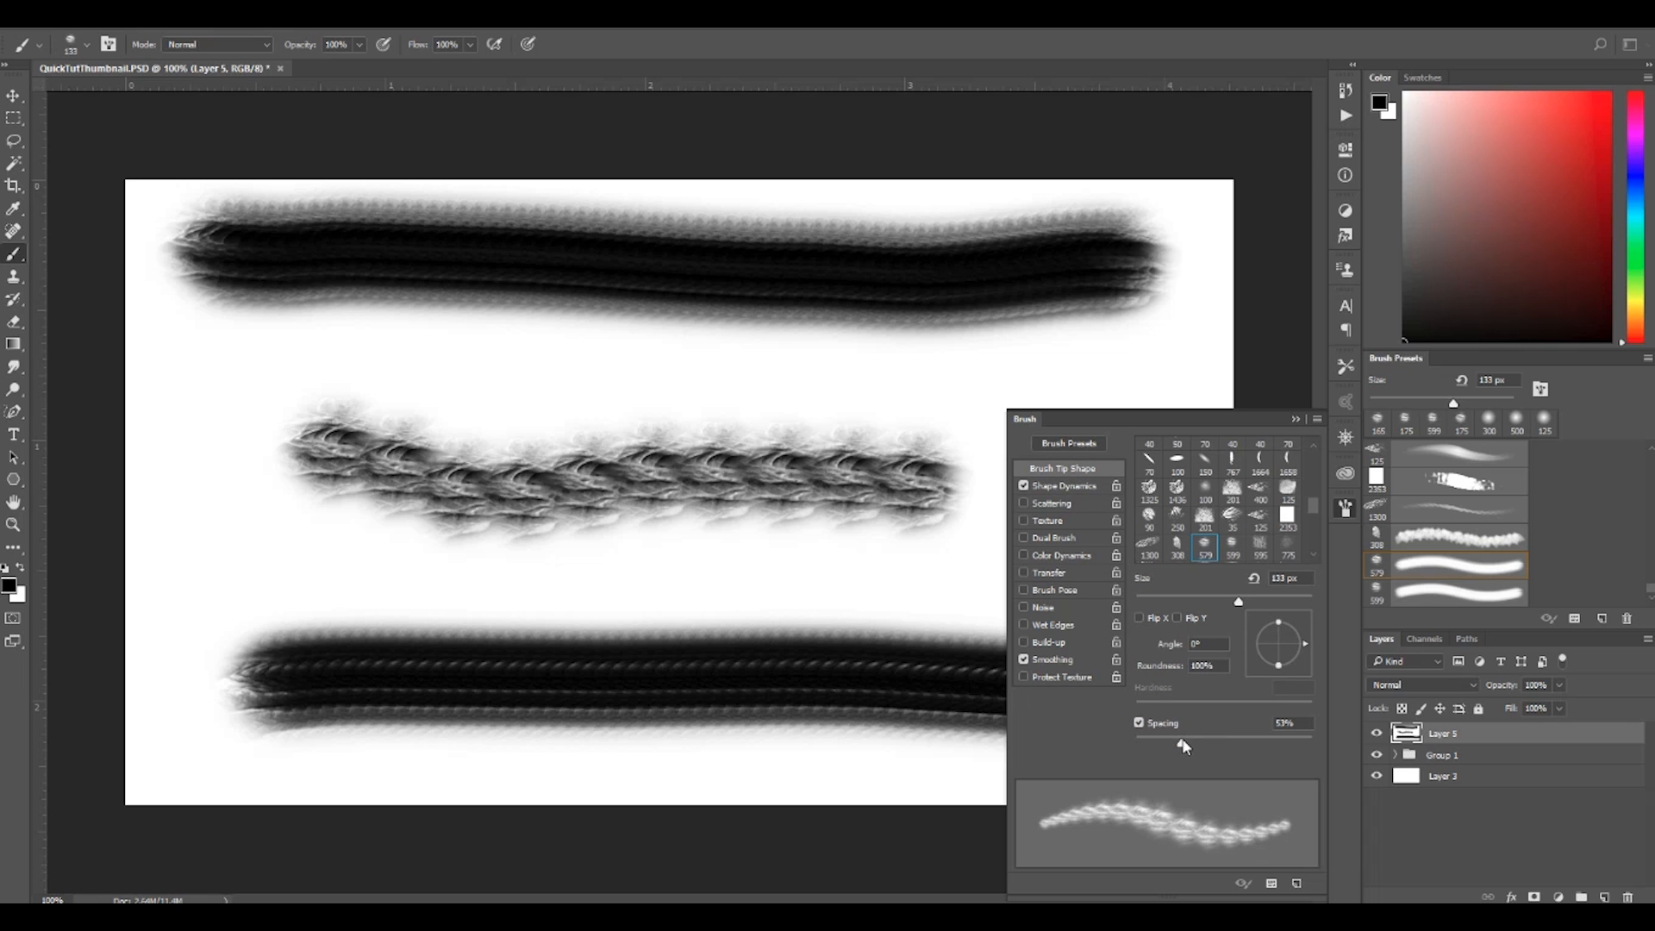
drag(1182, 743, 1174, 743)
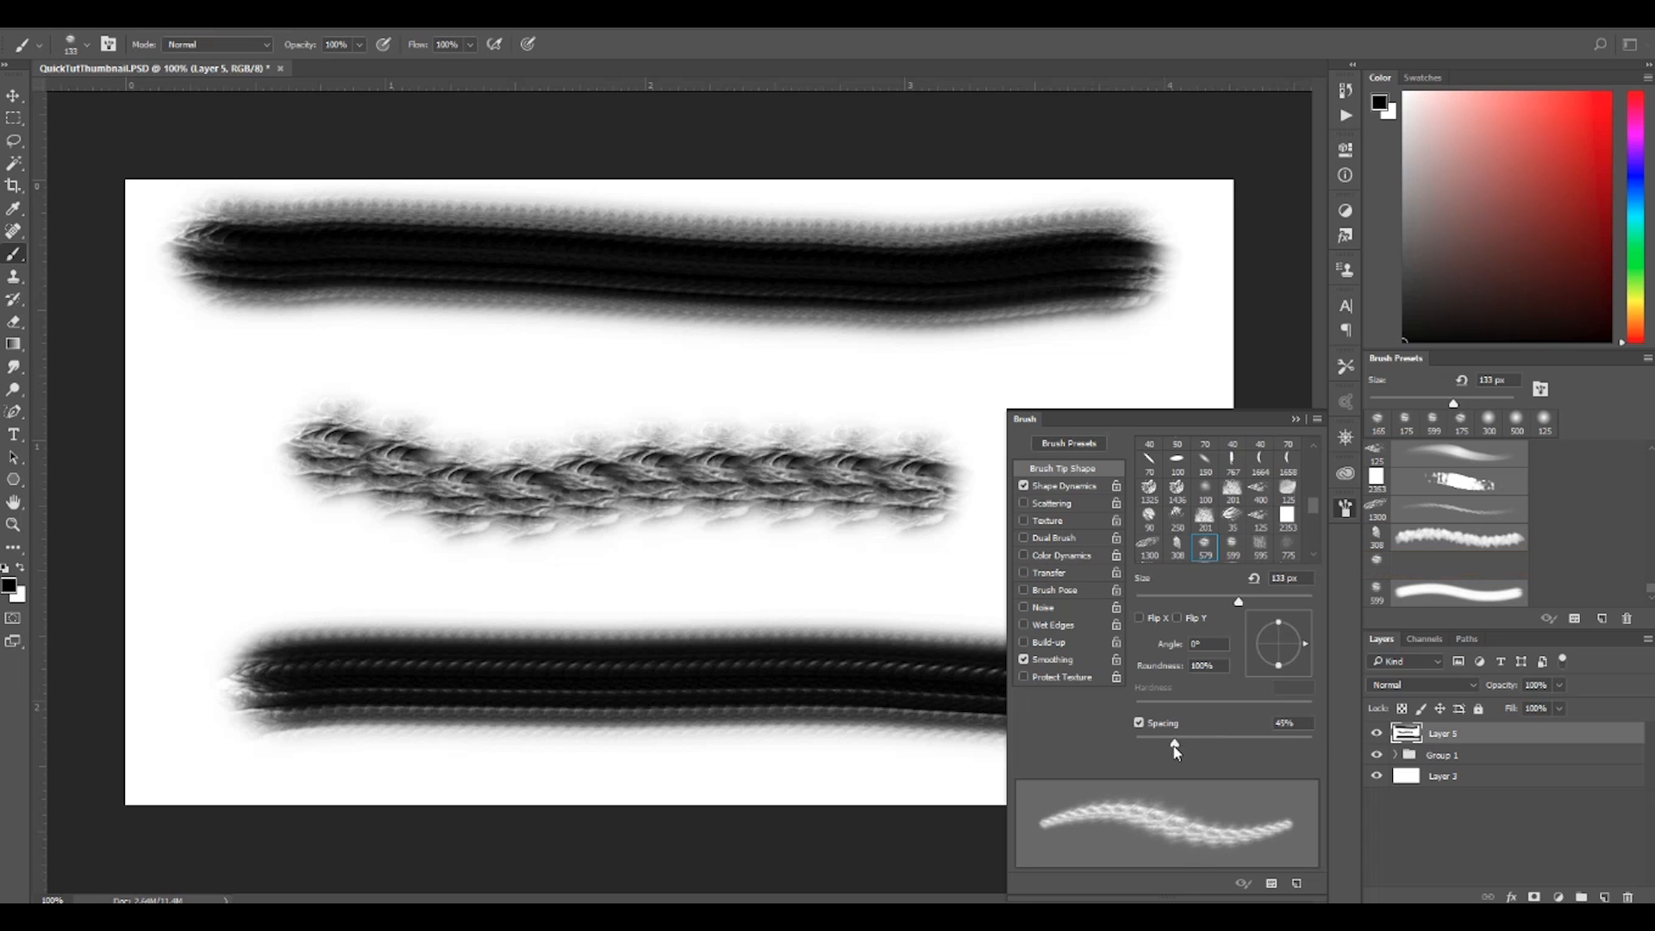
mouse_move(916, 399)
mouse_down()
mouse_move(677, 381)
mouse_move(545, 411)
mouse_move(371, 393)
mouse_up()
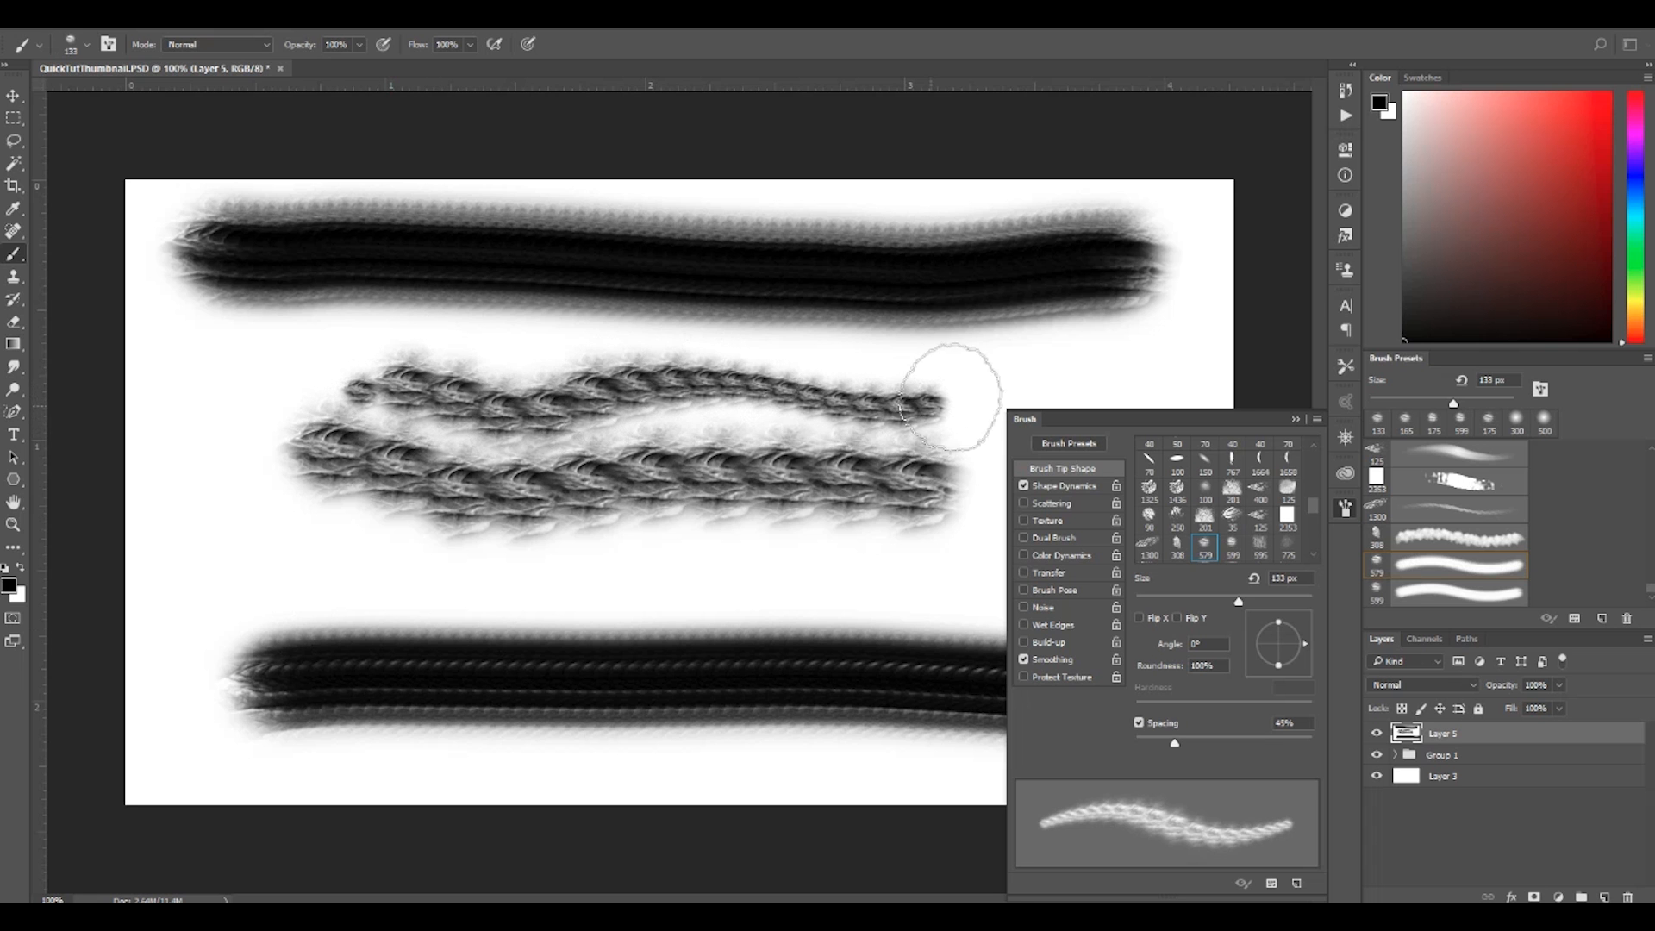
- Set the angle jitter to 8% and paint one test stroke over the tapered stroke and another below the middle stroke
click(1063, 487)
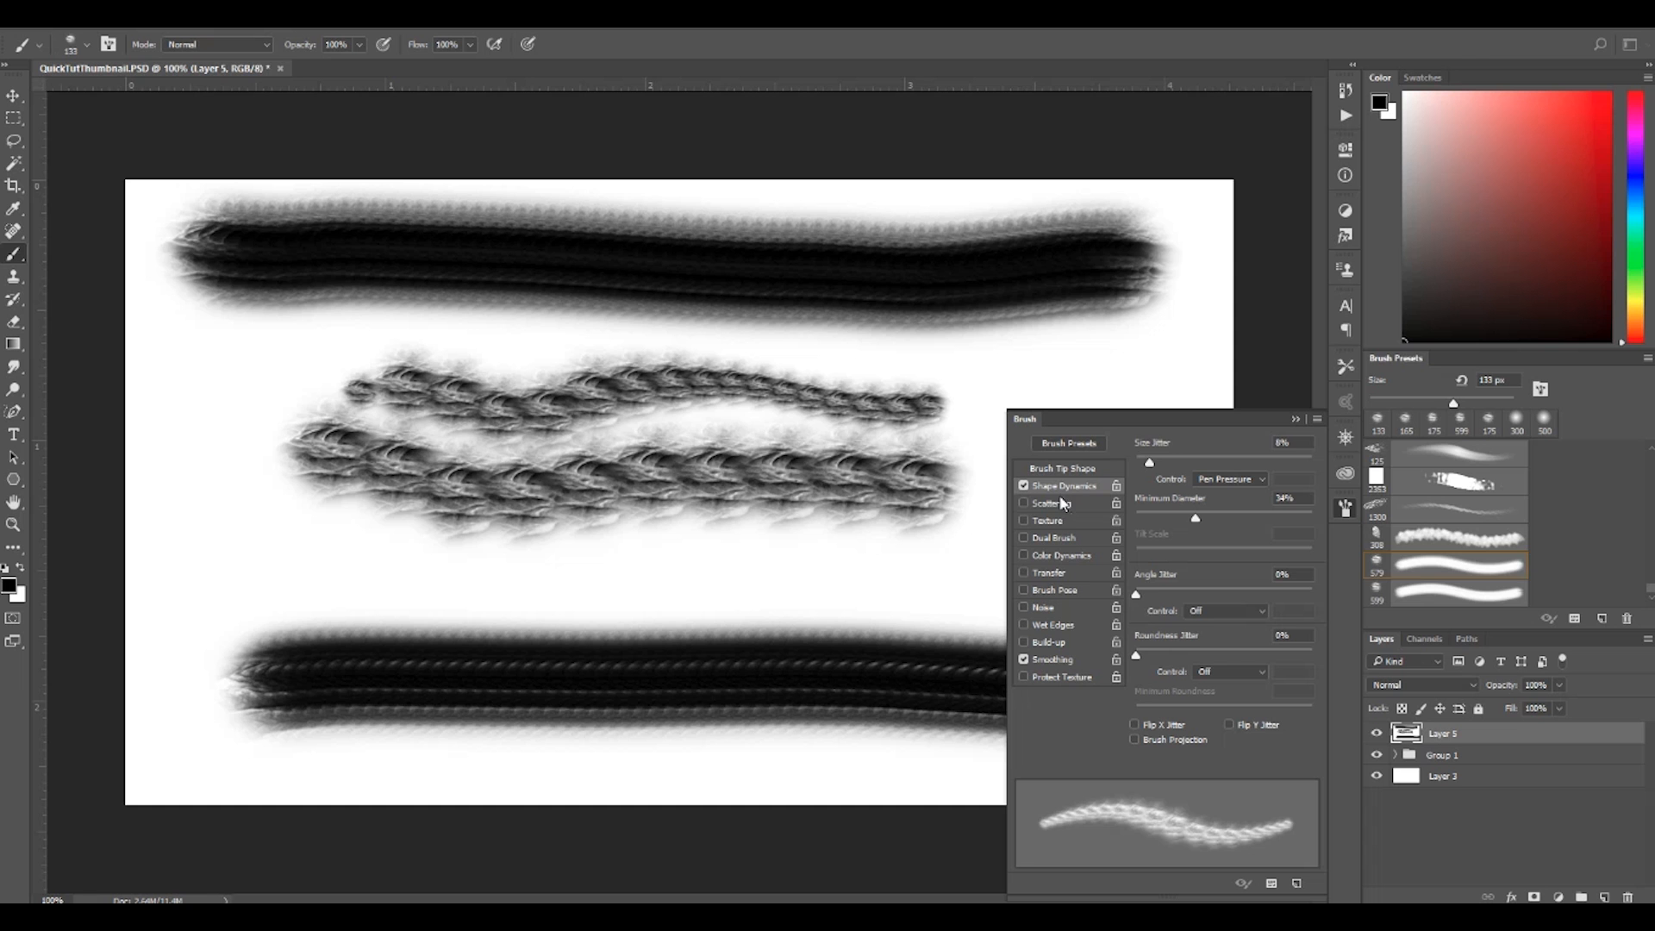
mouse_move(1138, 599)
mouse_down()
mouse_move(1177, 592)
mouse_move(1152, 589)
mouse_up()
mouse_move(1000, 395)
mouse_down()
mouse_move(750, 391)
mouse_move(480, 358)
mouse_move(380, 388)
mouse_up()
drag(871, 565, 310, 567)
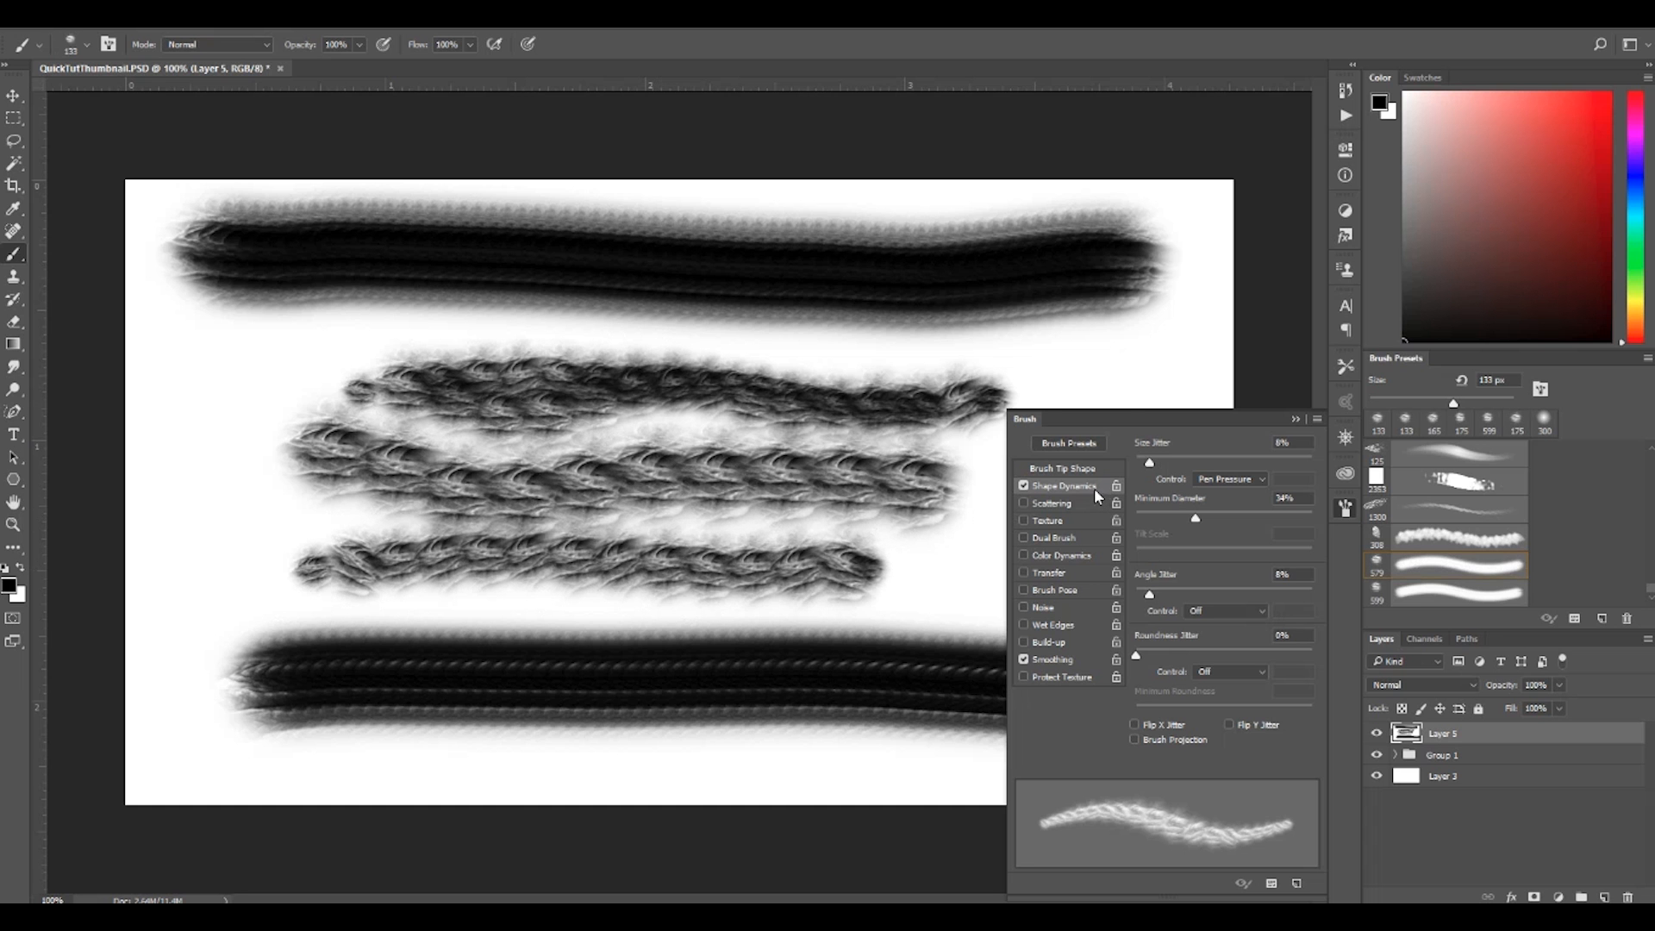
- Lower the tip spacing to under 40% and paint short dense test strokes near the canvas's right side
click(1070, 470)
drag(887, 595, 979, 543)
mouse_move(1138, 341)
mouse_down()
mouse_move(1101, 364)
mouse_move(1104, 342)
mouse_move(1145, 381)
mouse_move(1073, 347)
mouse_up()
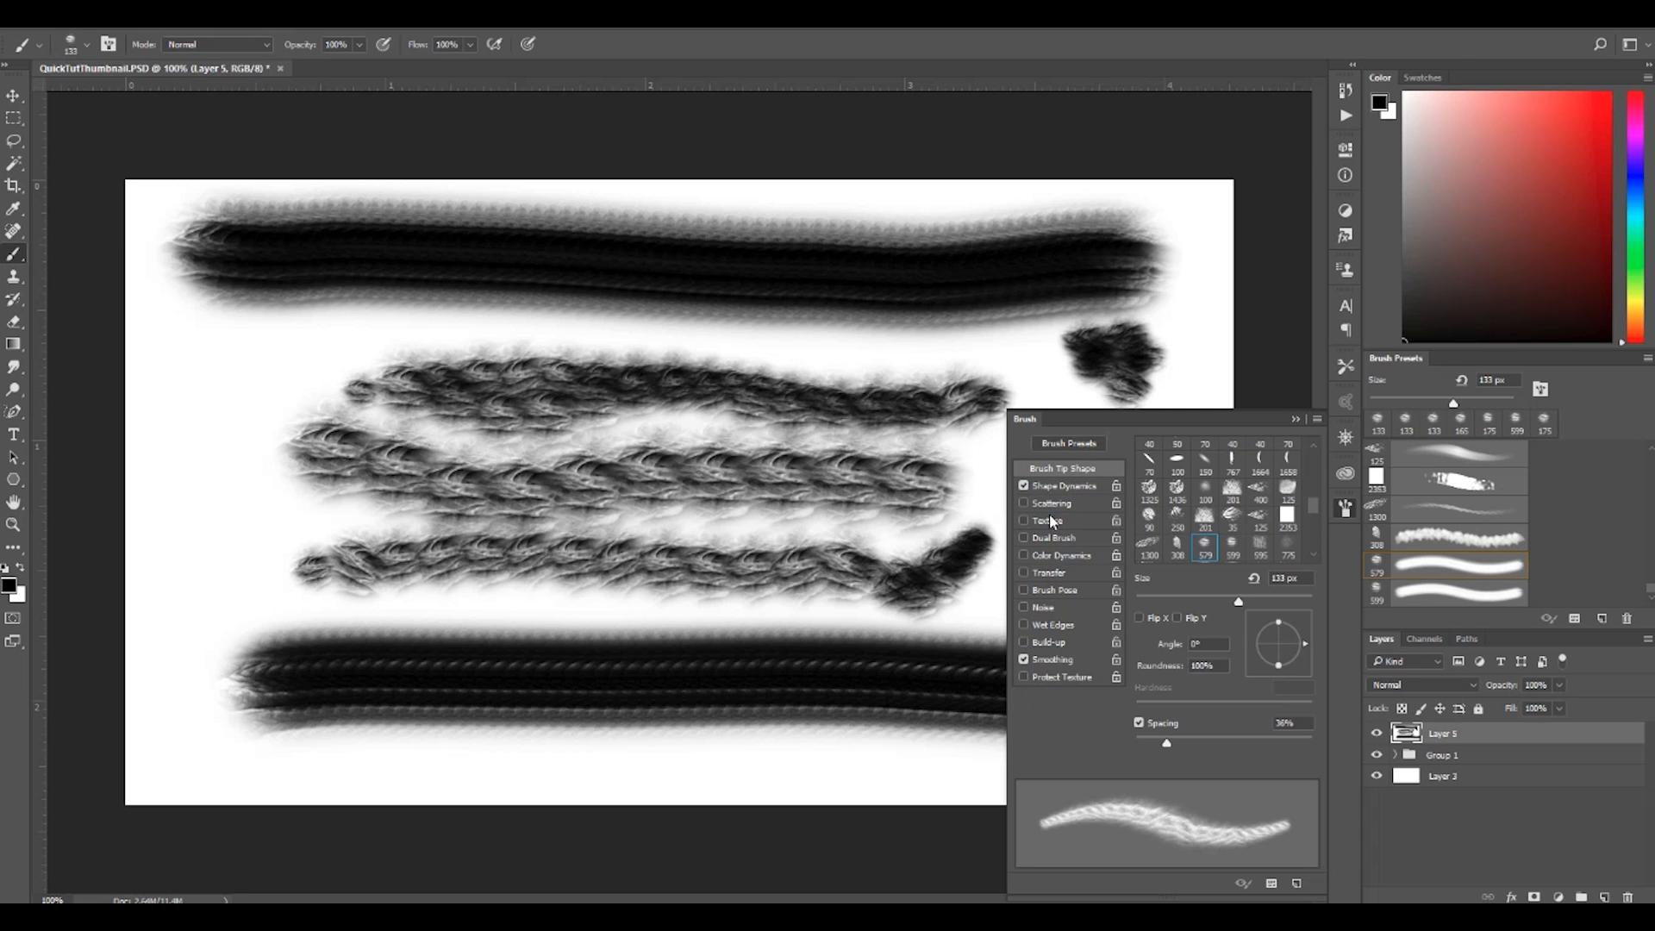
- Enable Transfer with pen pressure controlling opacity and flow, and paint a faint dab beside the left end of the upper tapered stroke
click(1050, 573)
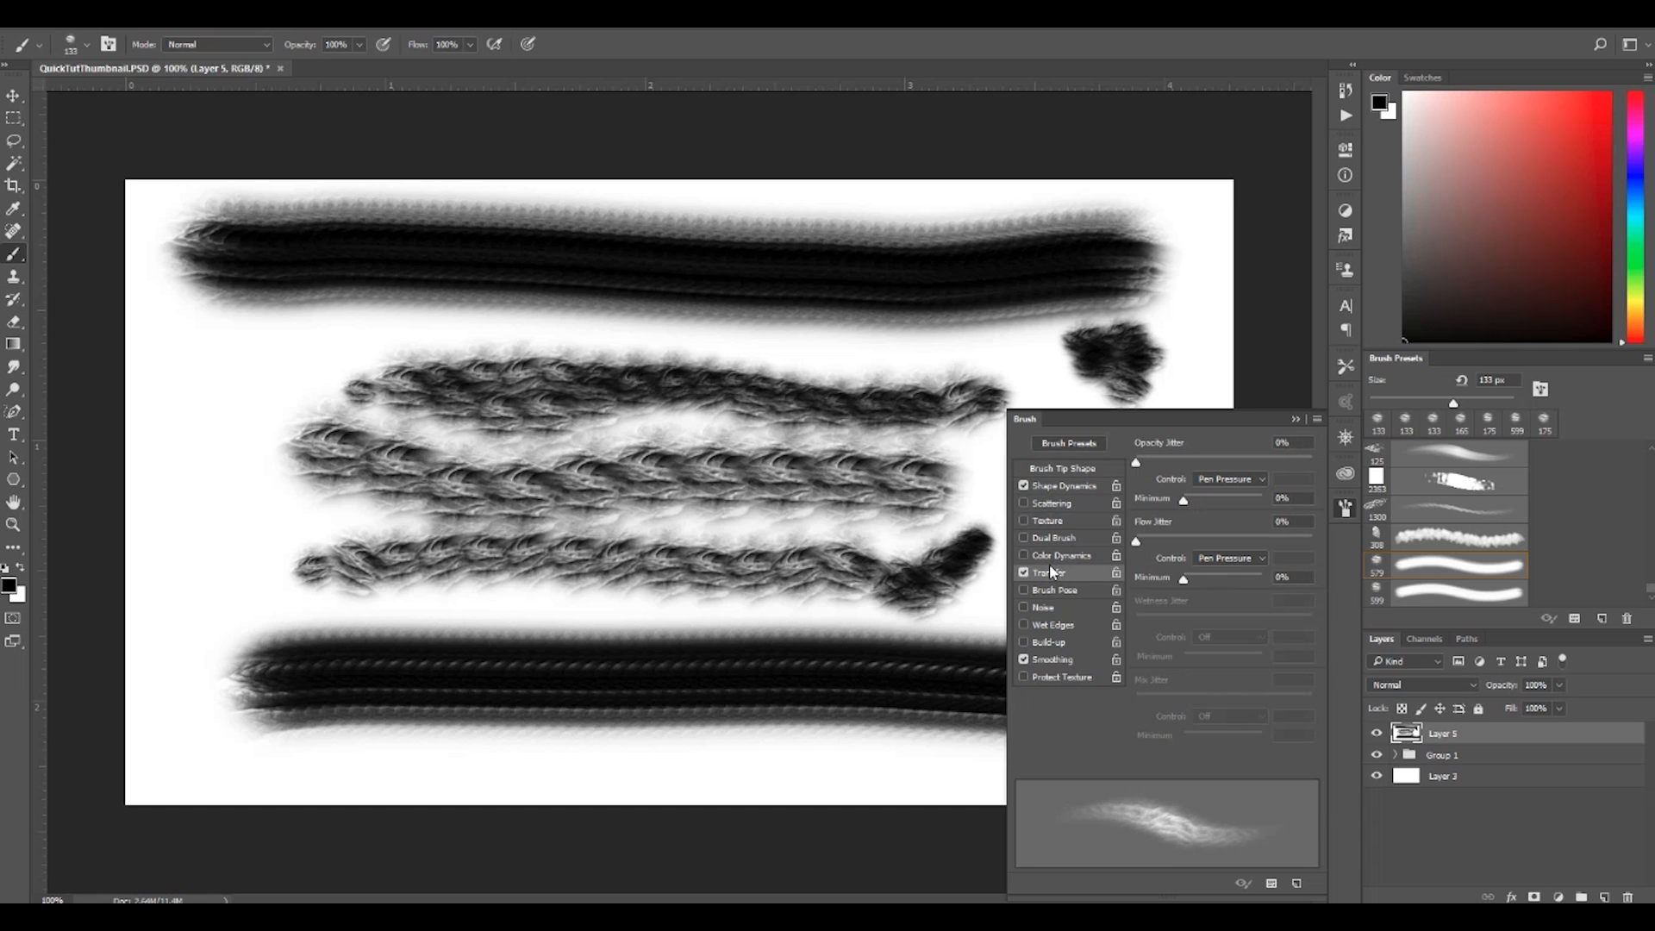
drag(215, 382, 259, 383)
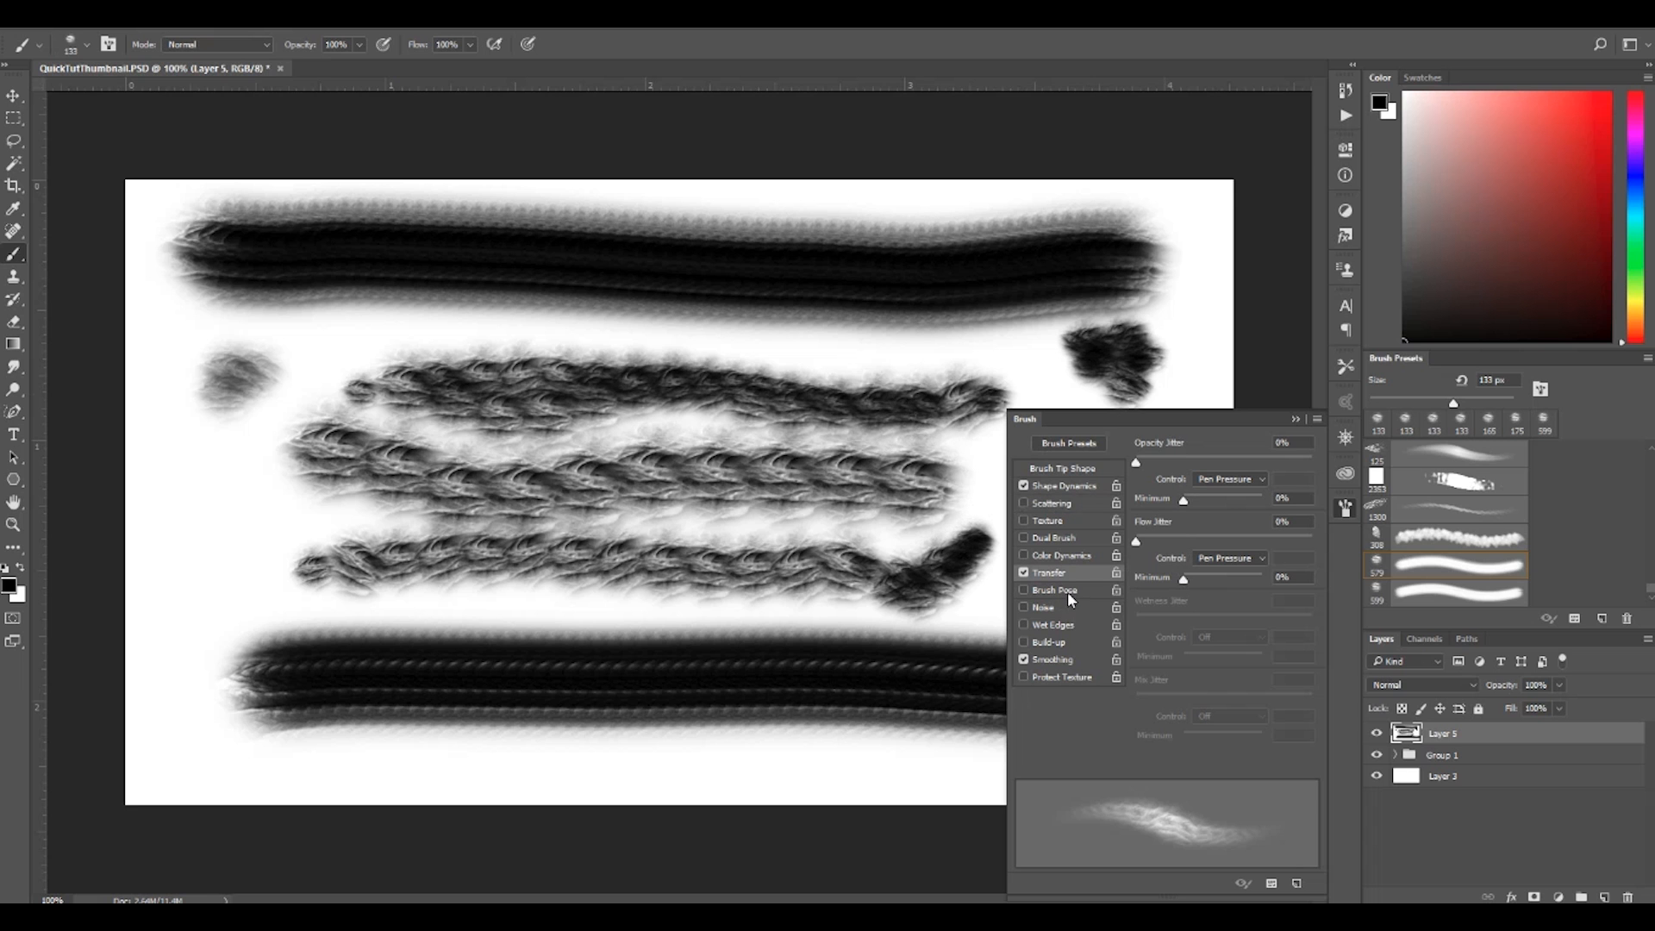
- Try Scattering at 892% with test dabs spread over the canvas, and turn Scattering off again
click(1062, 505)
drag(1136, 463, 1293, 463)
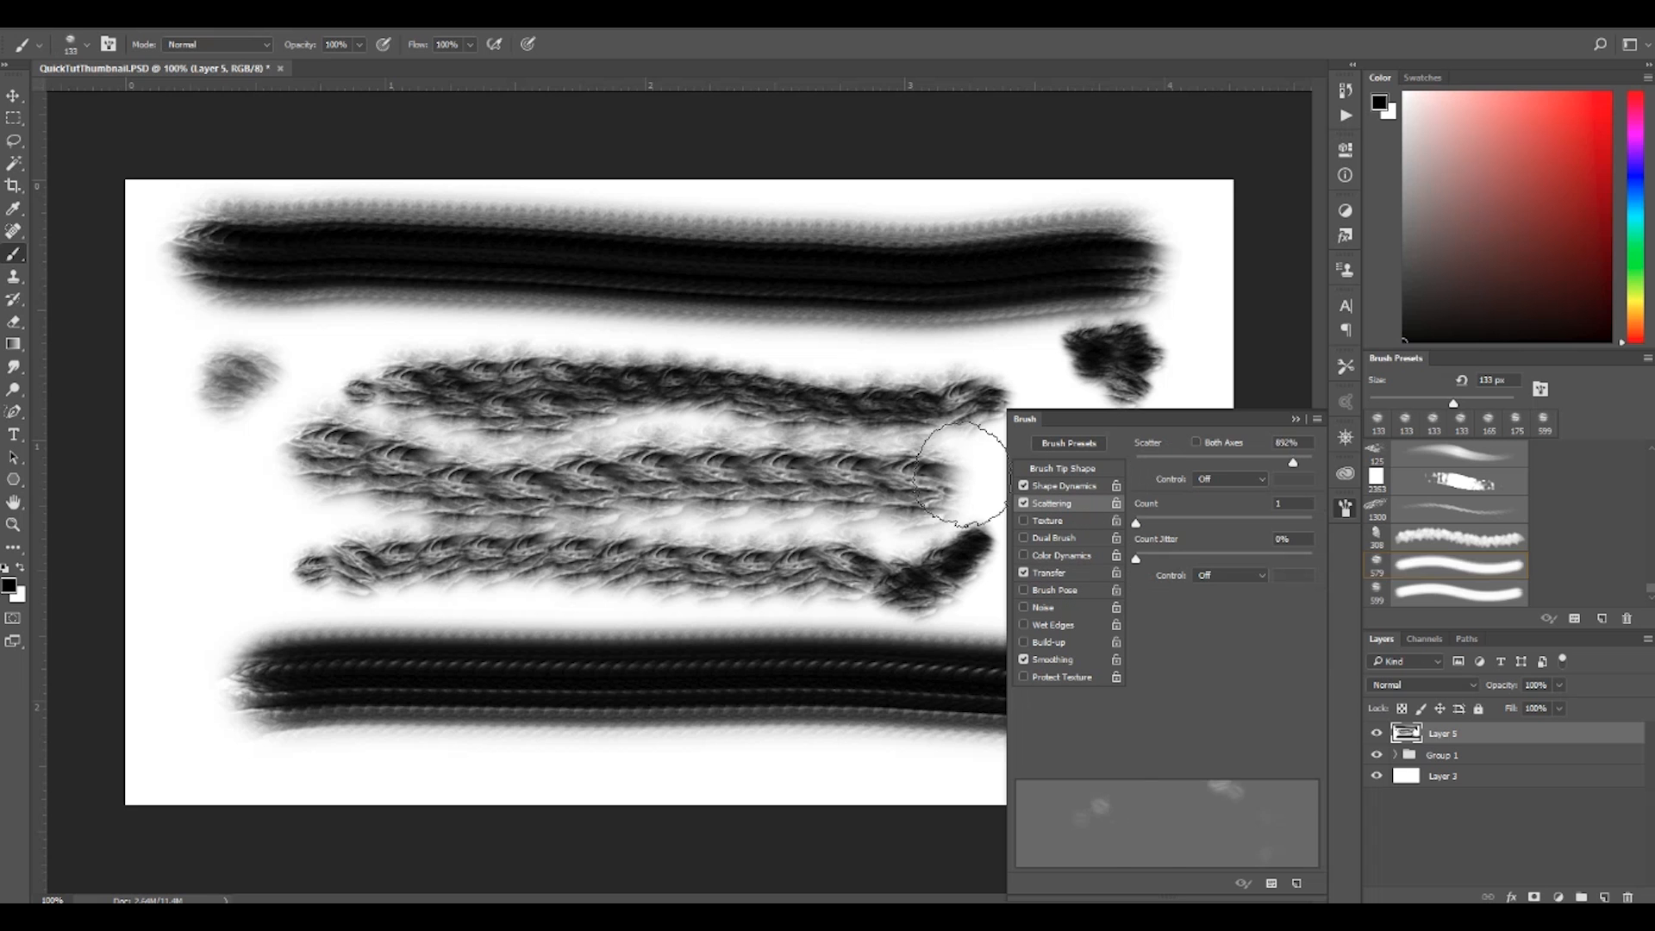
click(278, 462)
click(278, 462)
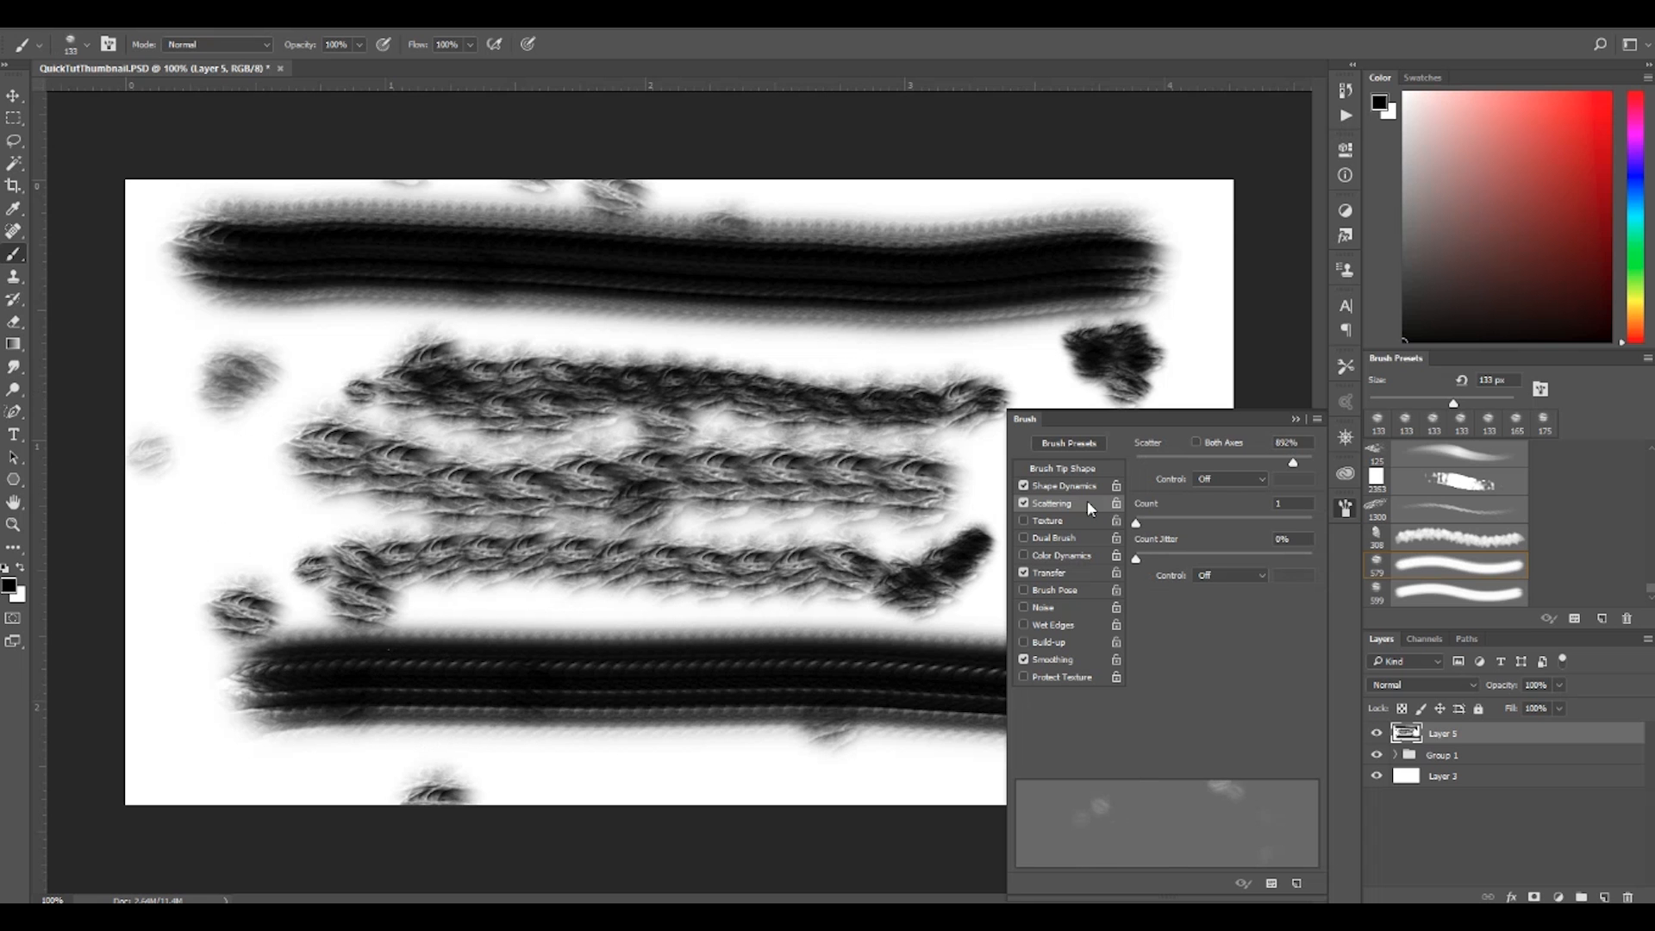
click(1025, 503)
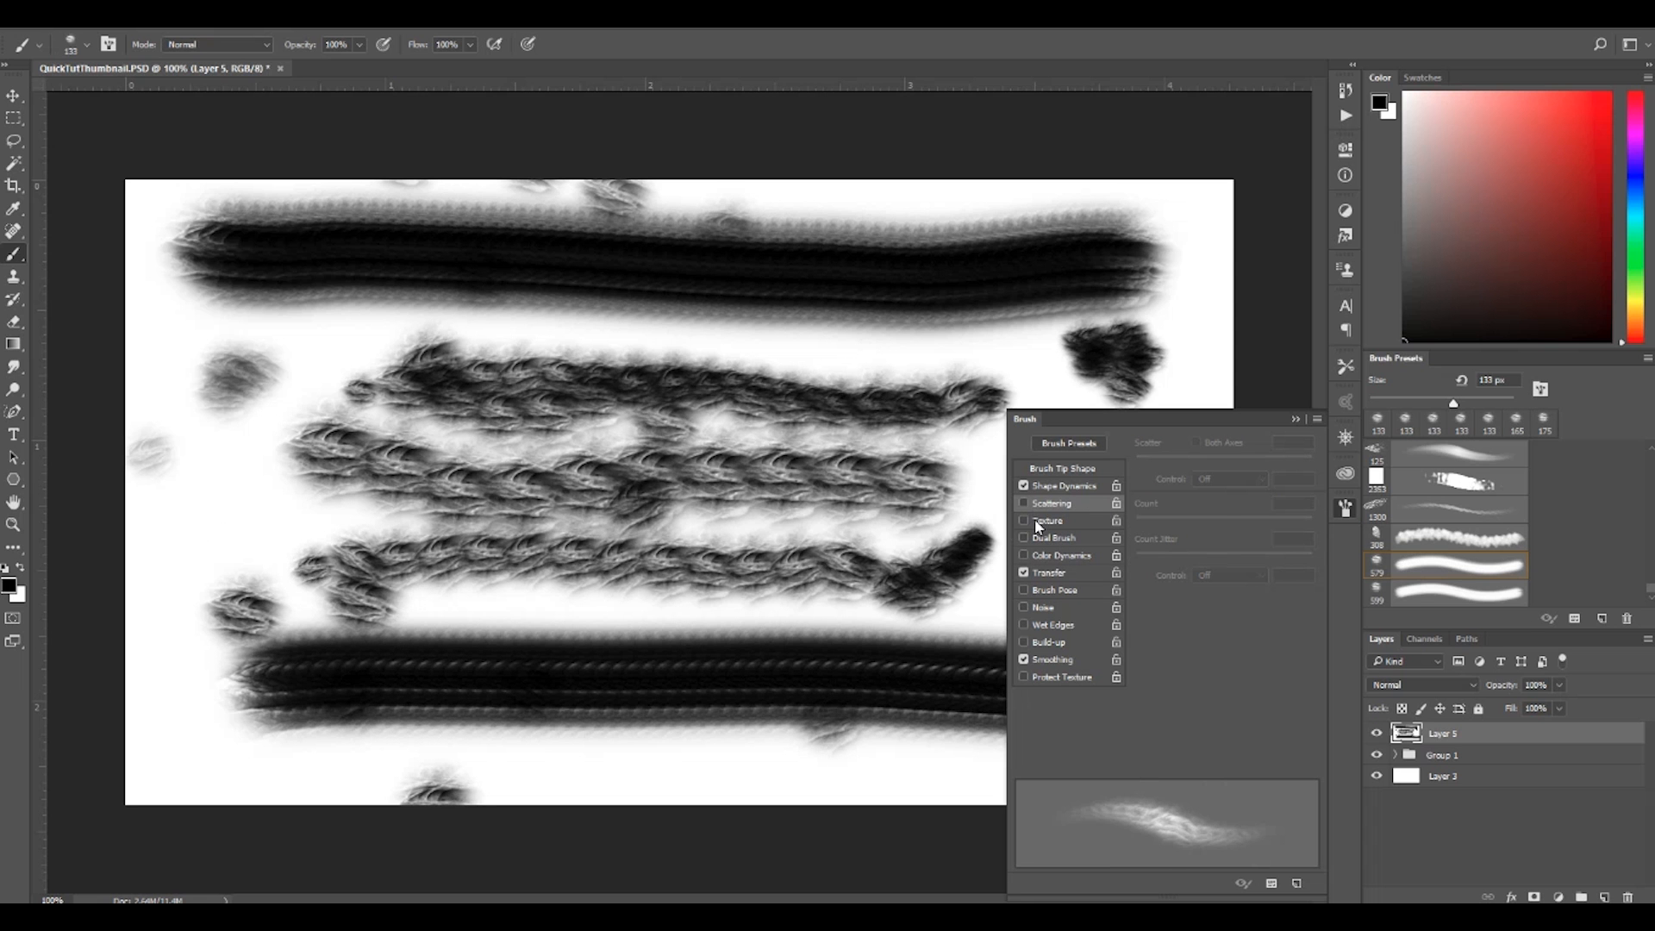
- Enable Texture with the current pattern in Height mode and paint a test blotch at the canvas's left side
click(1038, 522)
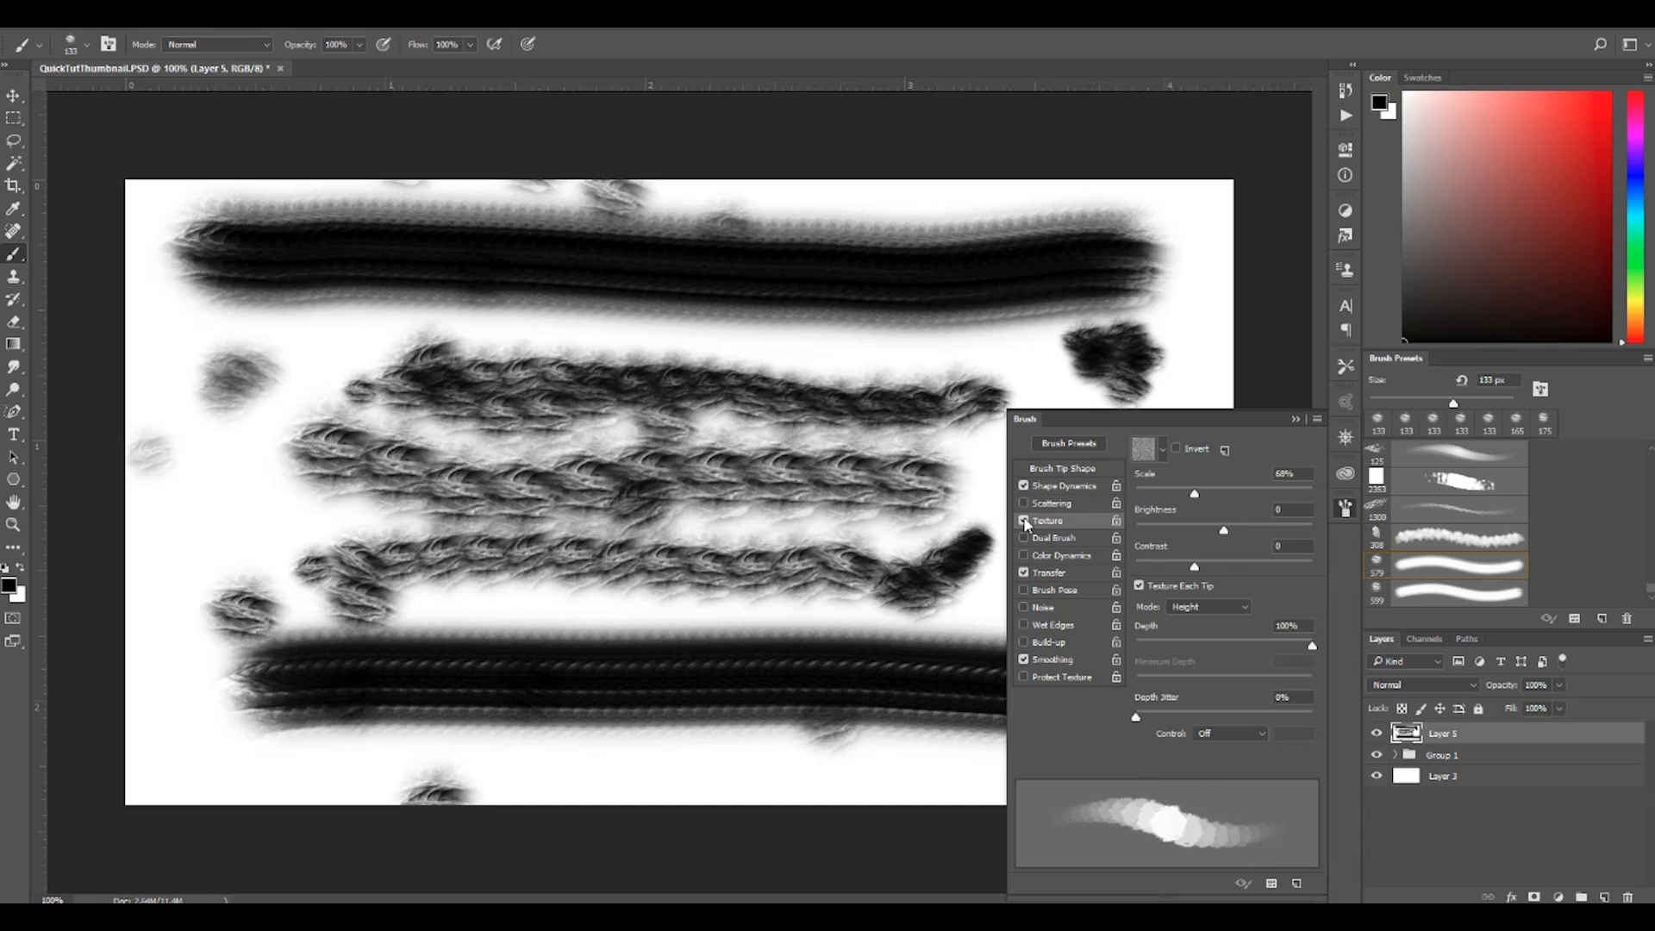
click(1162, 448)
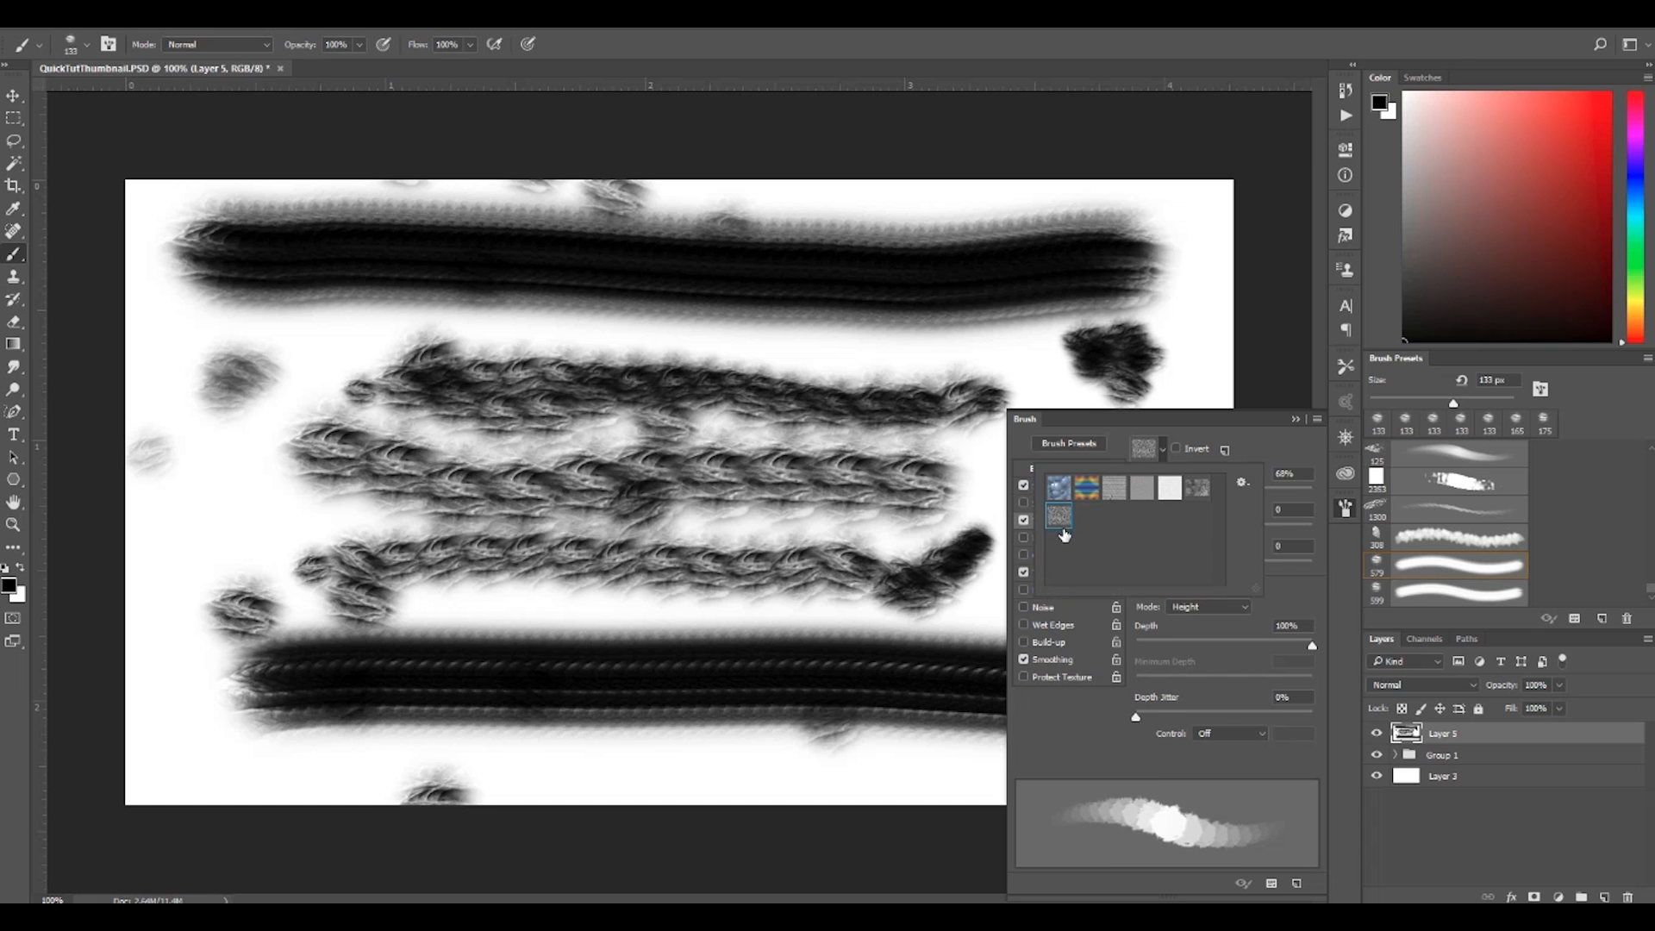
click(215, 479)
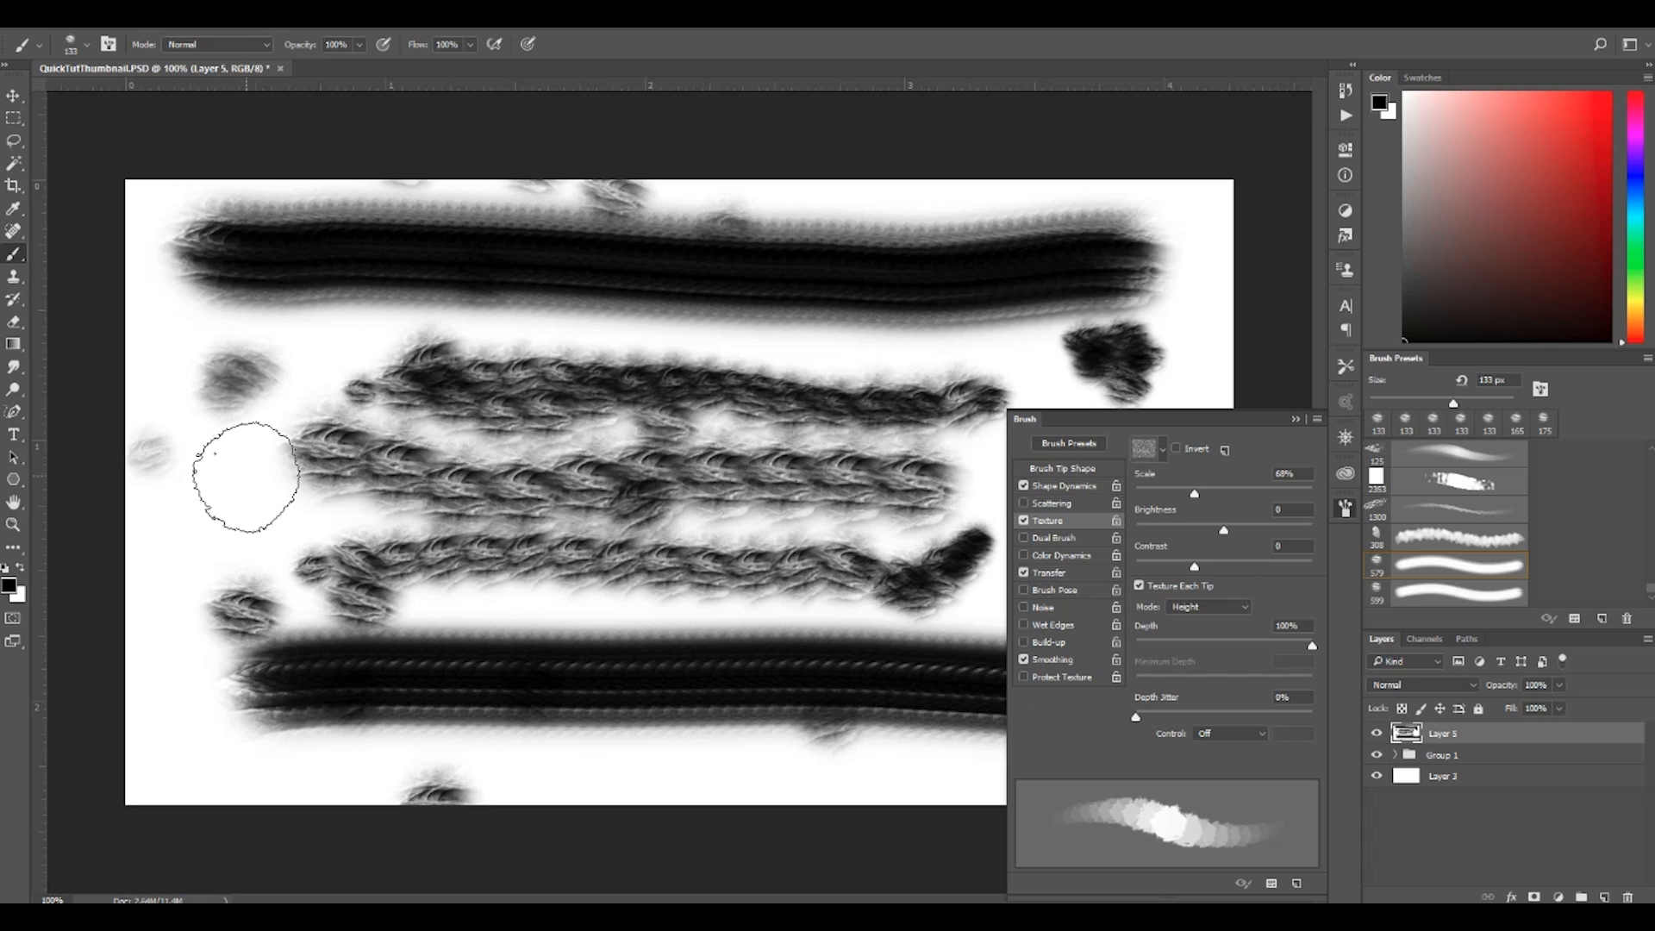
click(257, 503)
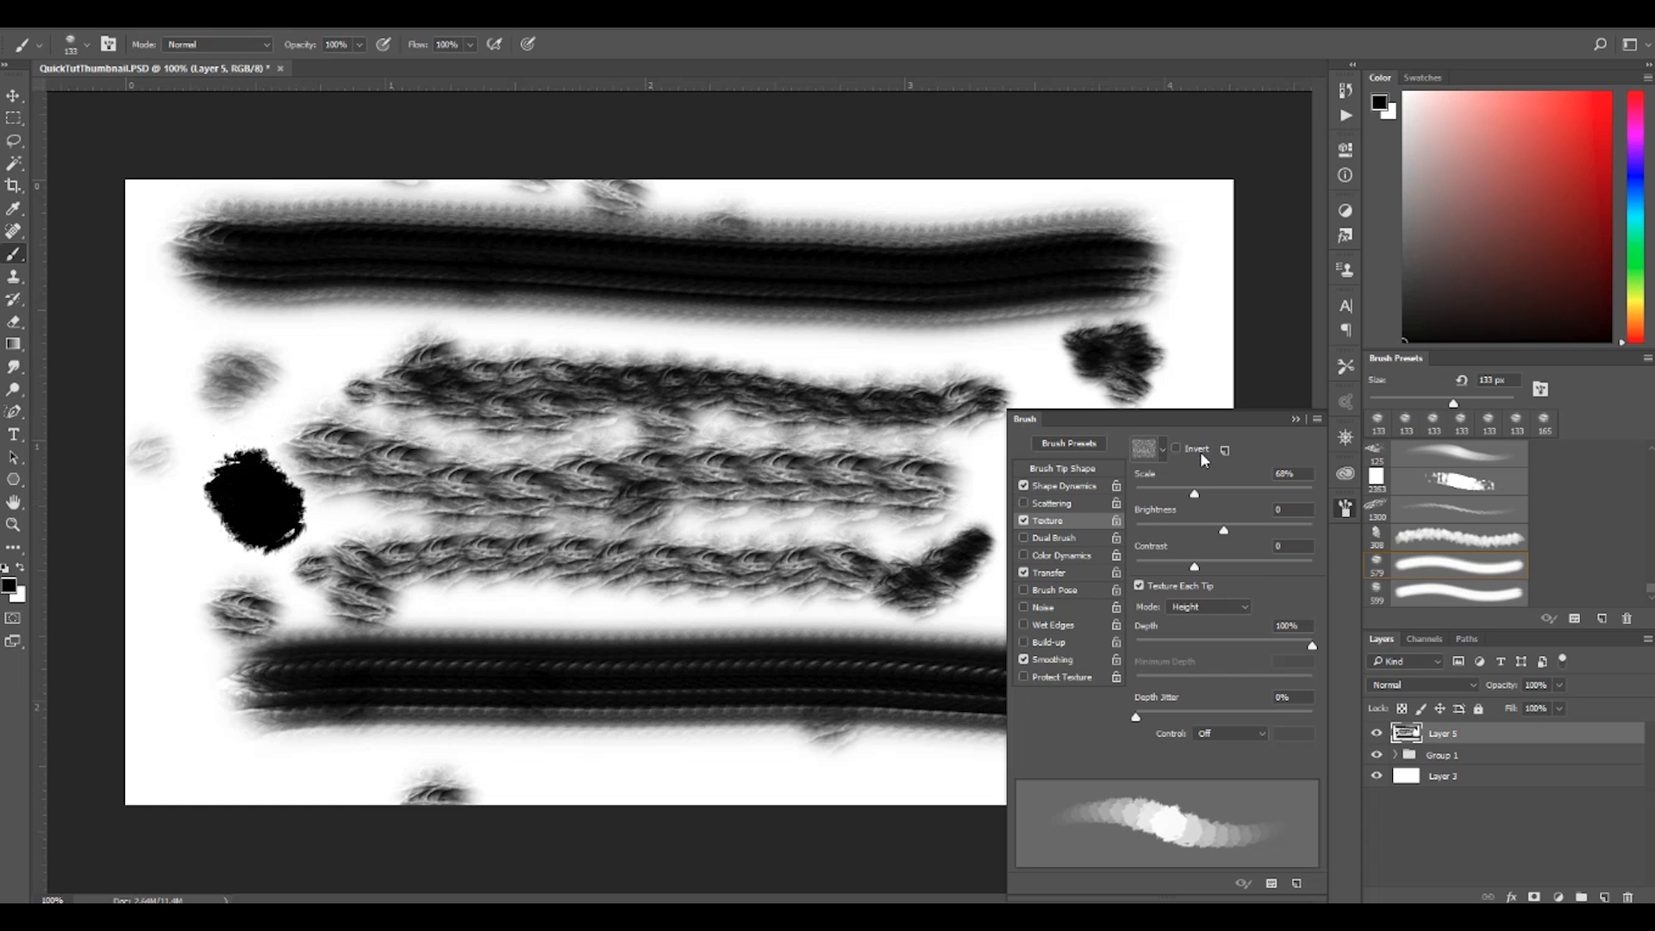
- Set the texture mode to Hard Mix and paint test dabs, and turn off Texture Each Tip and paint a grainy stroke under the top band
click(1209, 605)
click(1230, 697)
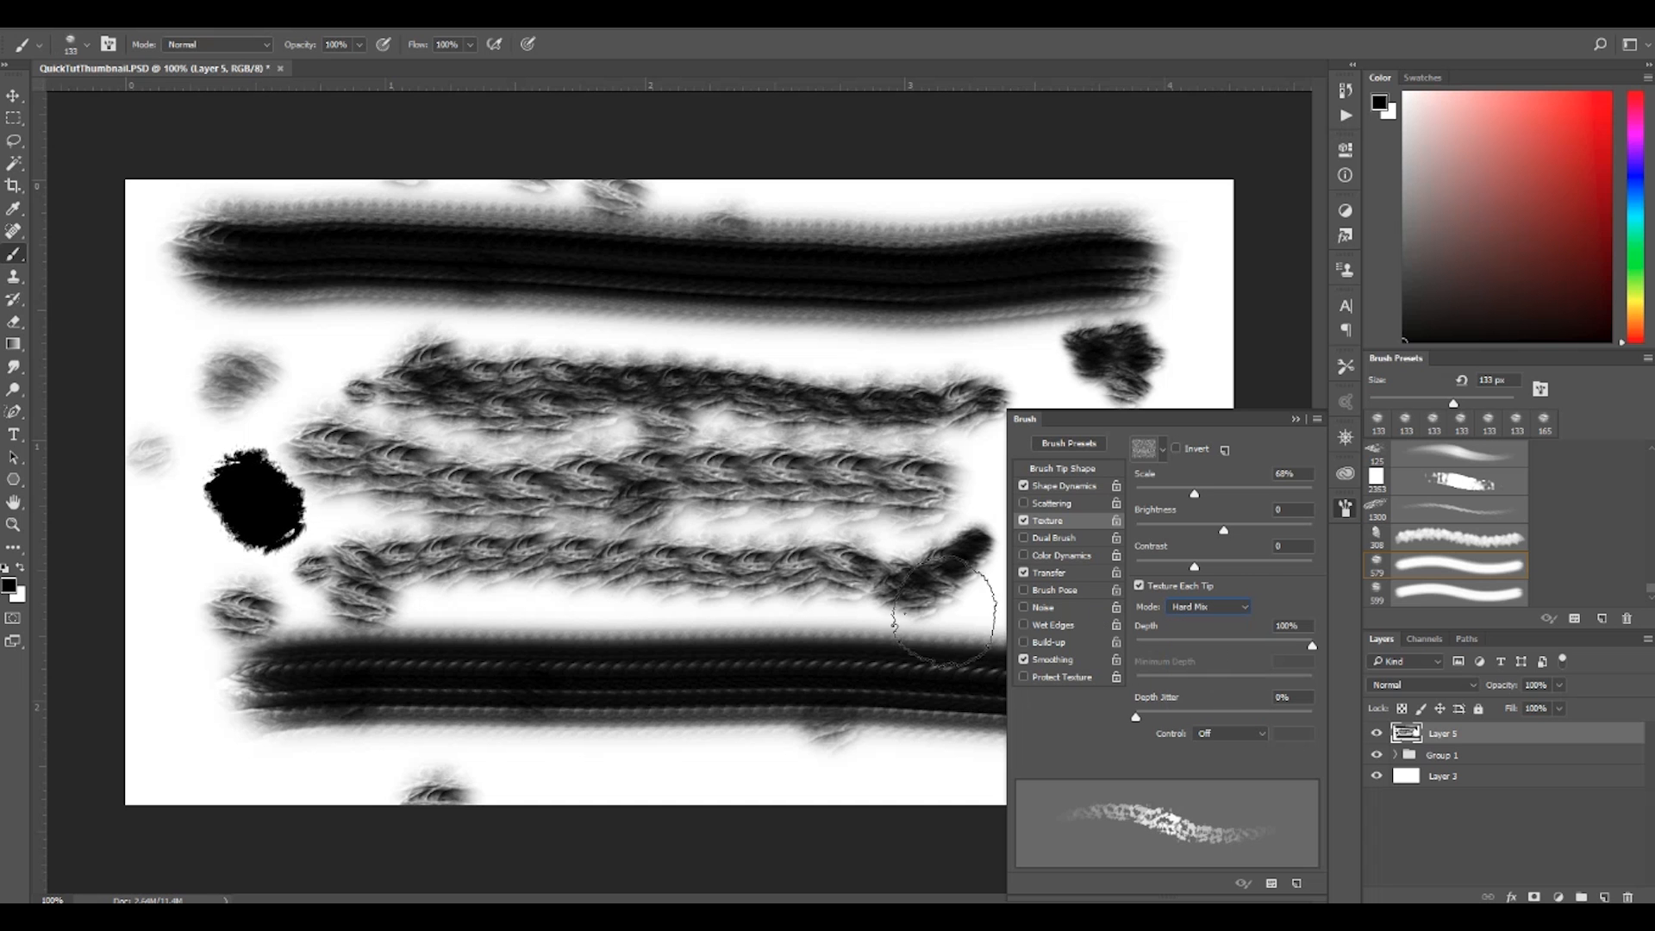
click(262, 409)
mouse_move(280, 398)
mouse_down()
mouse_move(333, 363)
mouse_move(303, 346)
mouse_move(330, 359)
mouse_move(304, 348)
mouse_move(311, 385)
mouse_move(308, 366)
mouse_move(248, 358)
mouse_move(298, 354)
mouse_up()
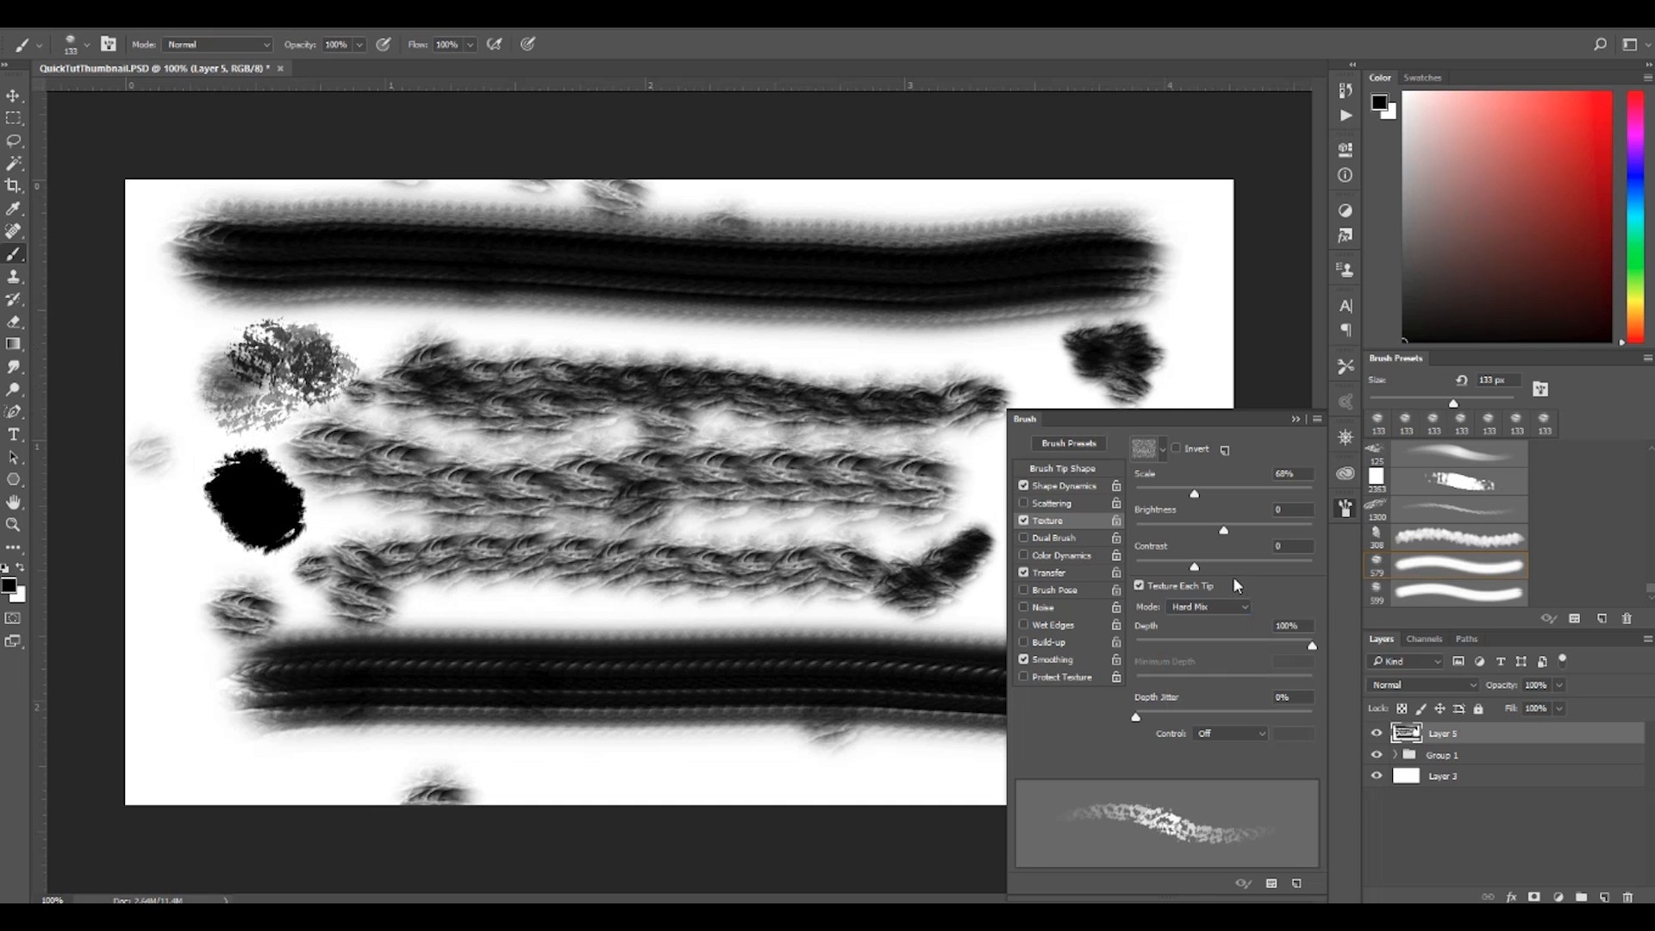
click(1139, 585)
mouse_move(408, 354)
mouse_down()
mouse_move(455, 333)
mouse_move(964, 345)
mouse_move(862, 362)
mouse_move(870, 384)
mouse_up()
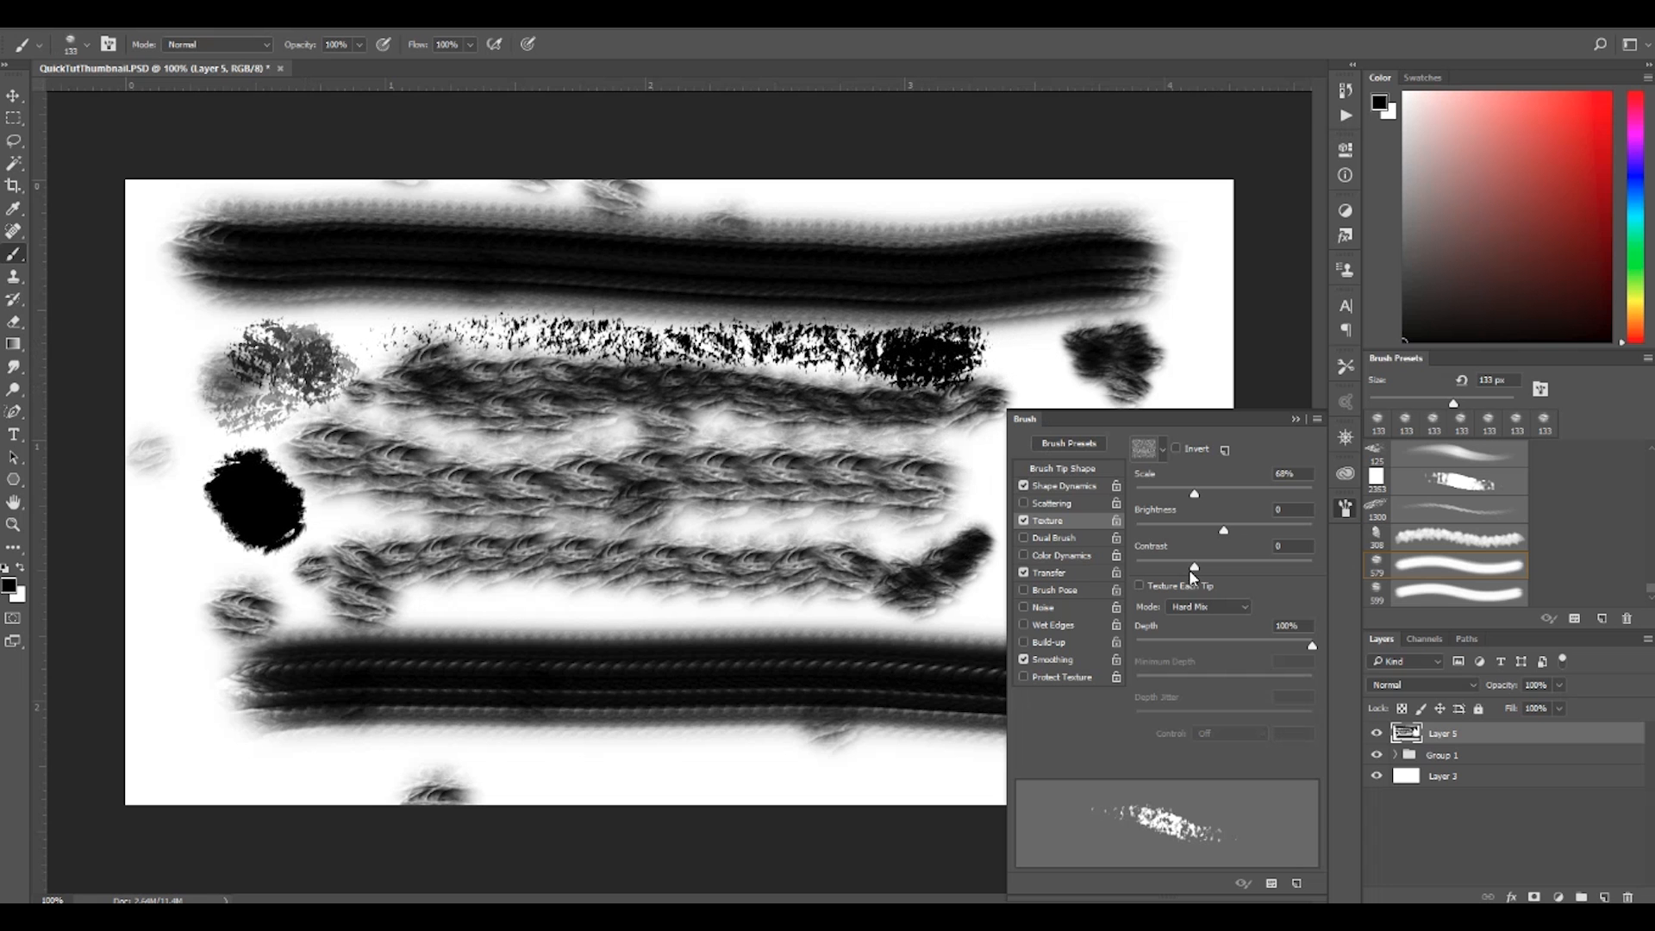
- Set the texture scale to 34%, brightness to -74 and contrast to -33, and paint test dabs at 133 px and 80 px
mouse_move(1194, 566)
mouse_down()
mouse_move(1155, 567)
mouse_move(1181, 530)
mouse_move(1165, 493)
mouse_up()
click(965, 453)
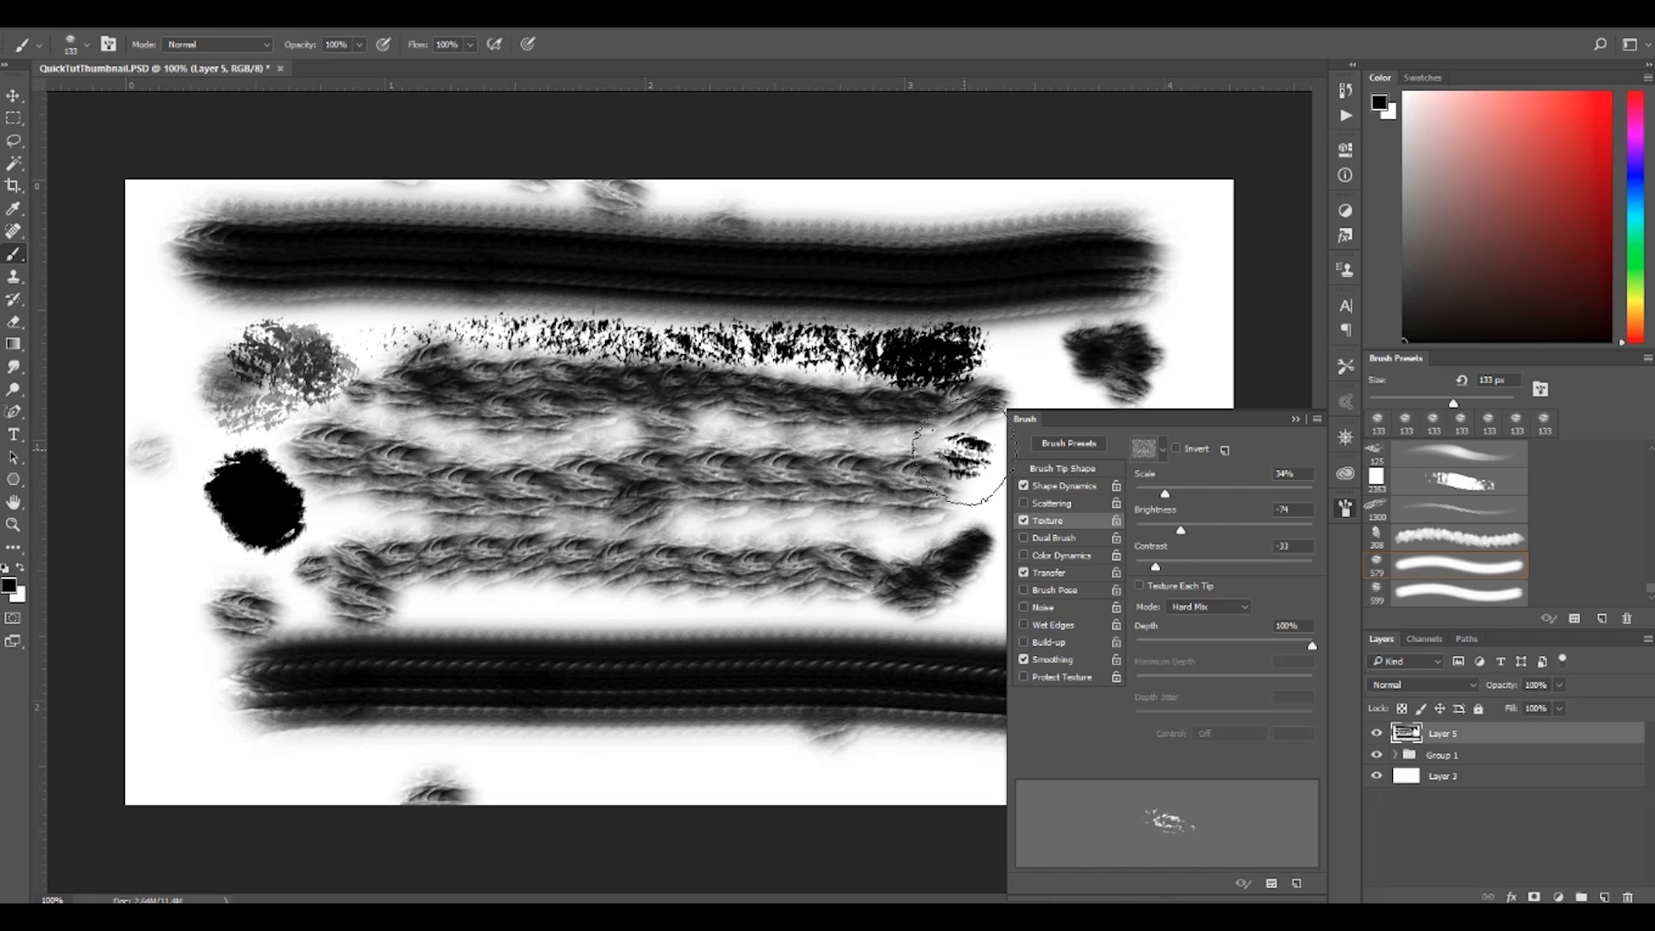
key(bracketleft)
key(bracketleft)
key(bracketleft)
key(bracketleft)
click(1033, 362)
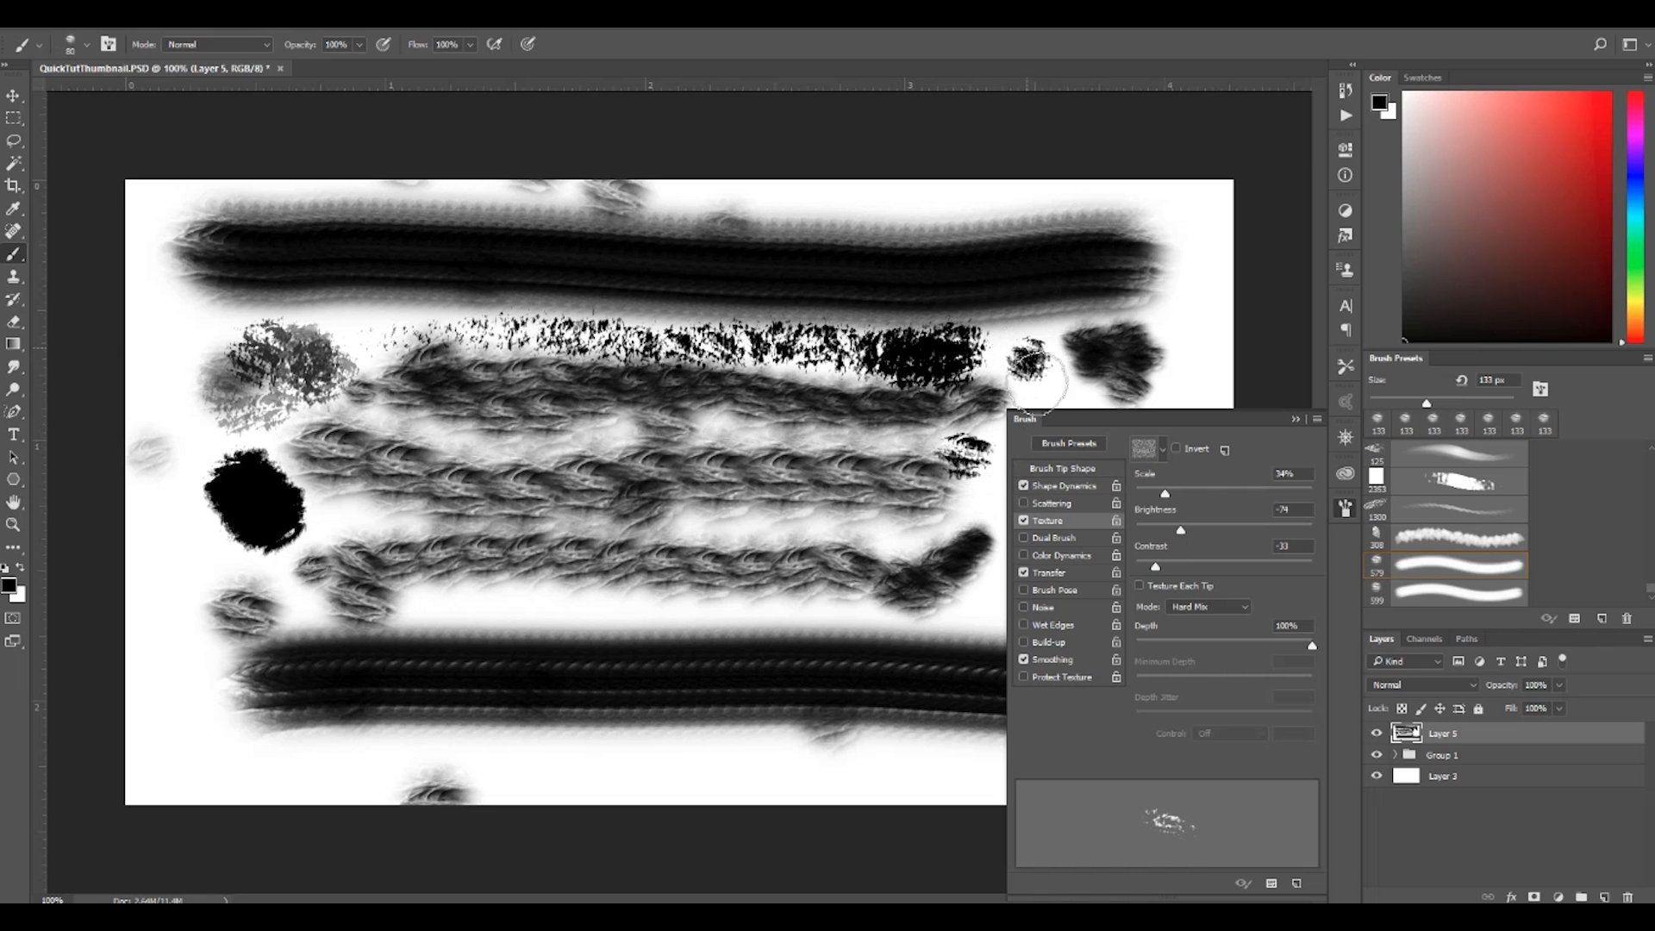
click(1067, 380)
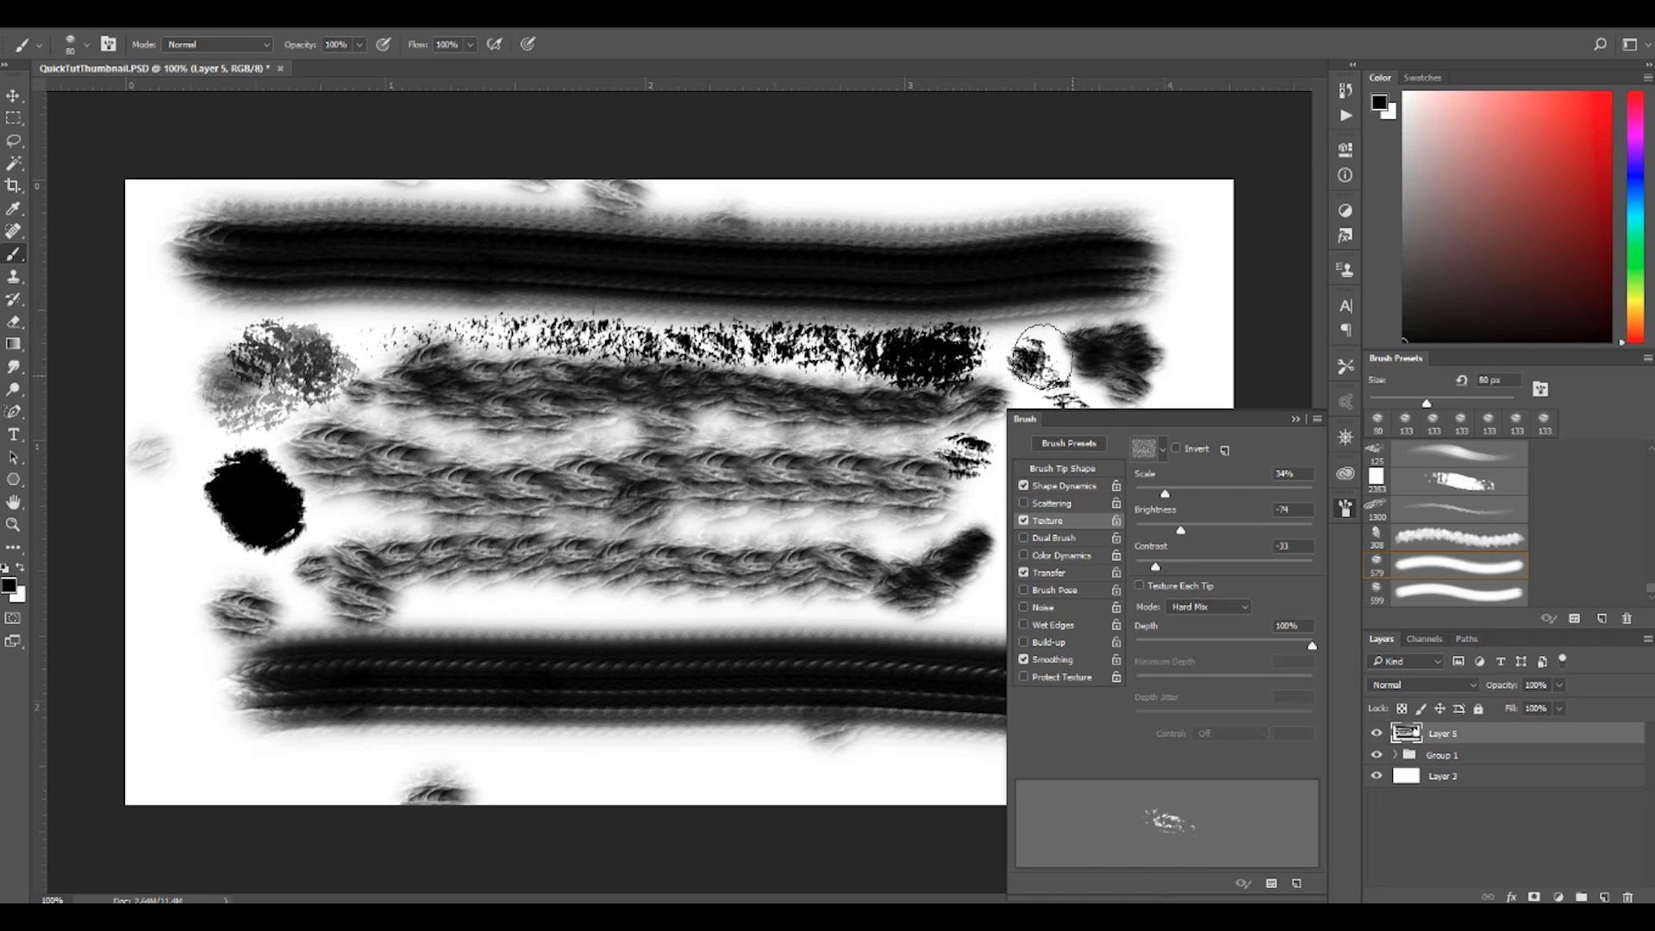
- Turn off Texture and enable Dual Brush with the soft round 200 px tip as the second brush
click(1023, 520)
click(1023, 538)
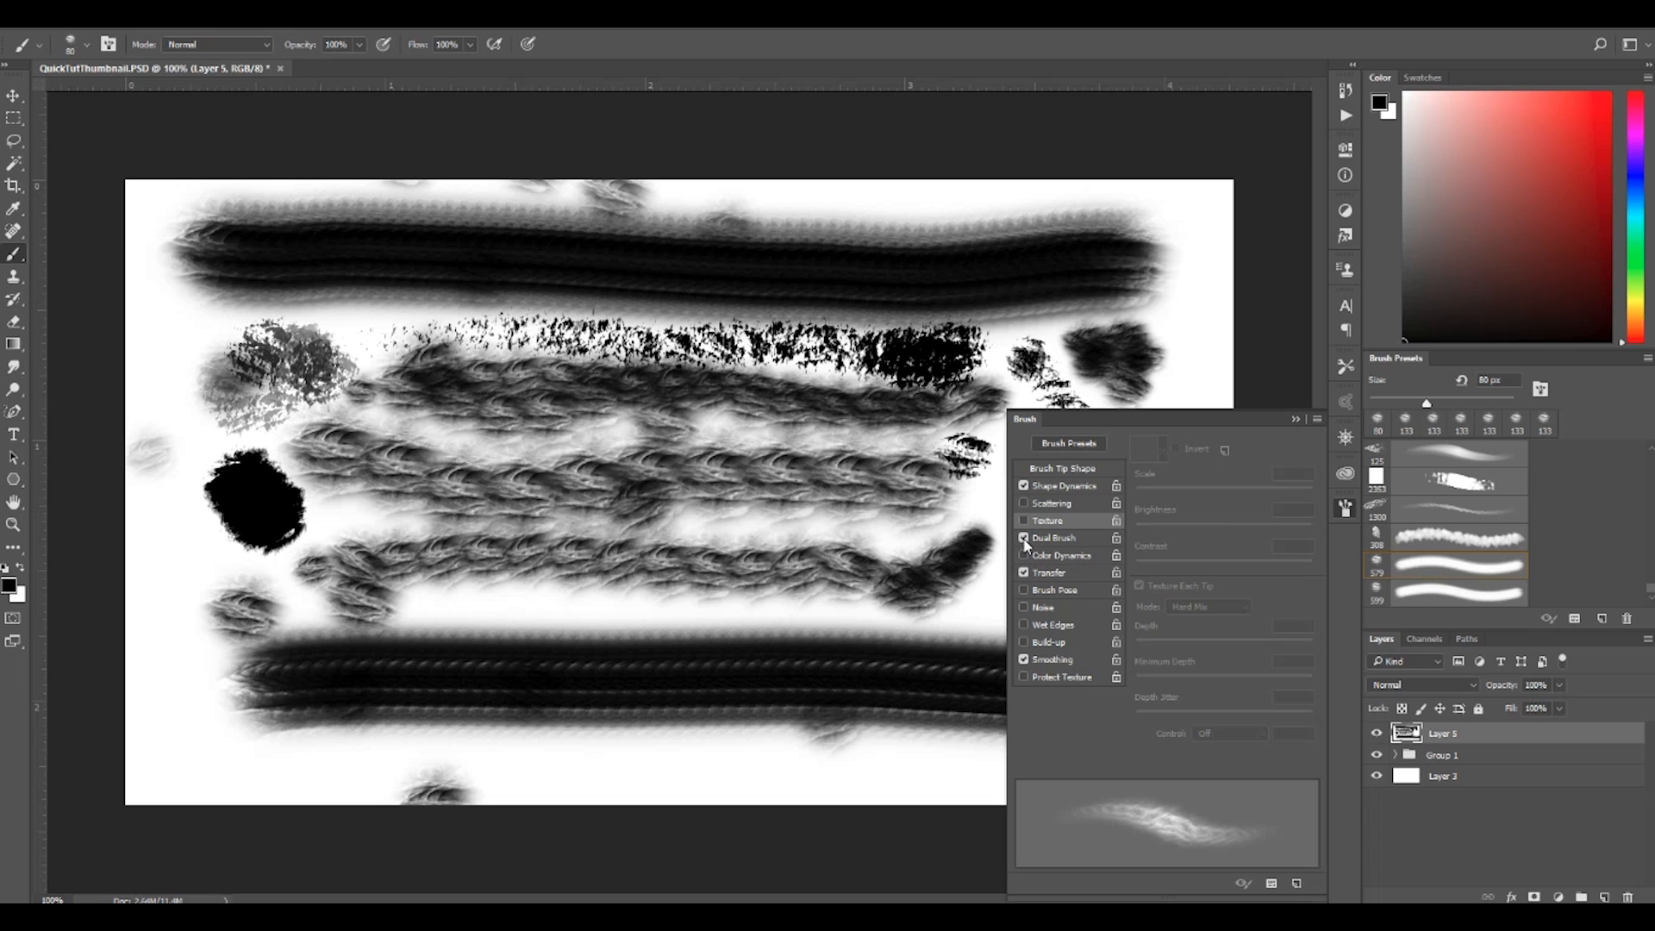
click(1058, 538)
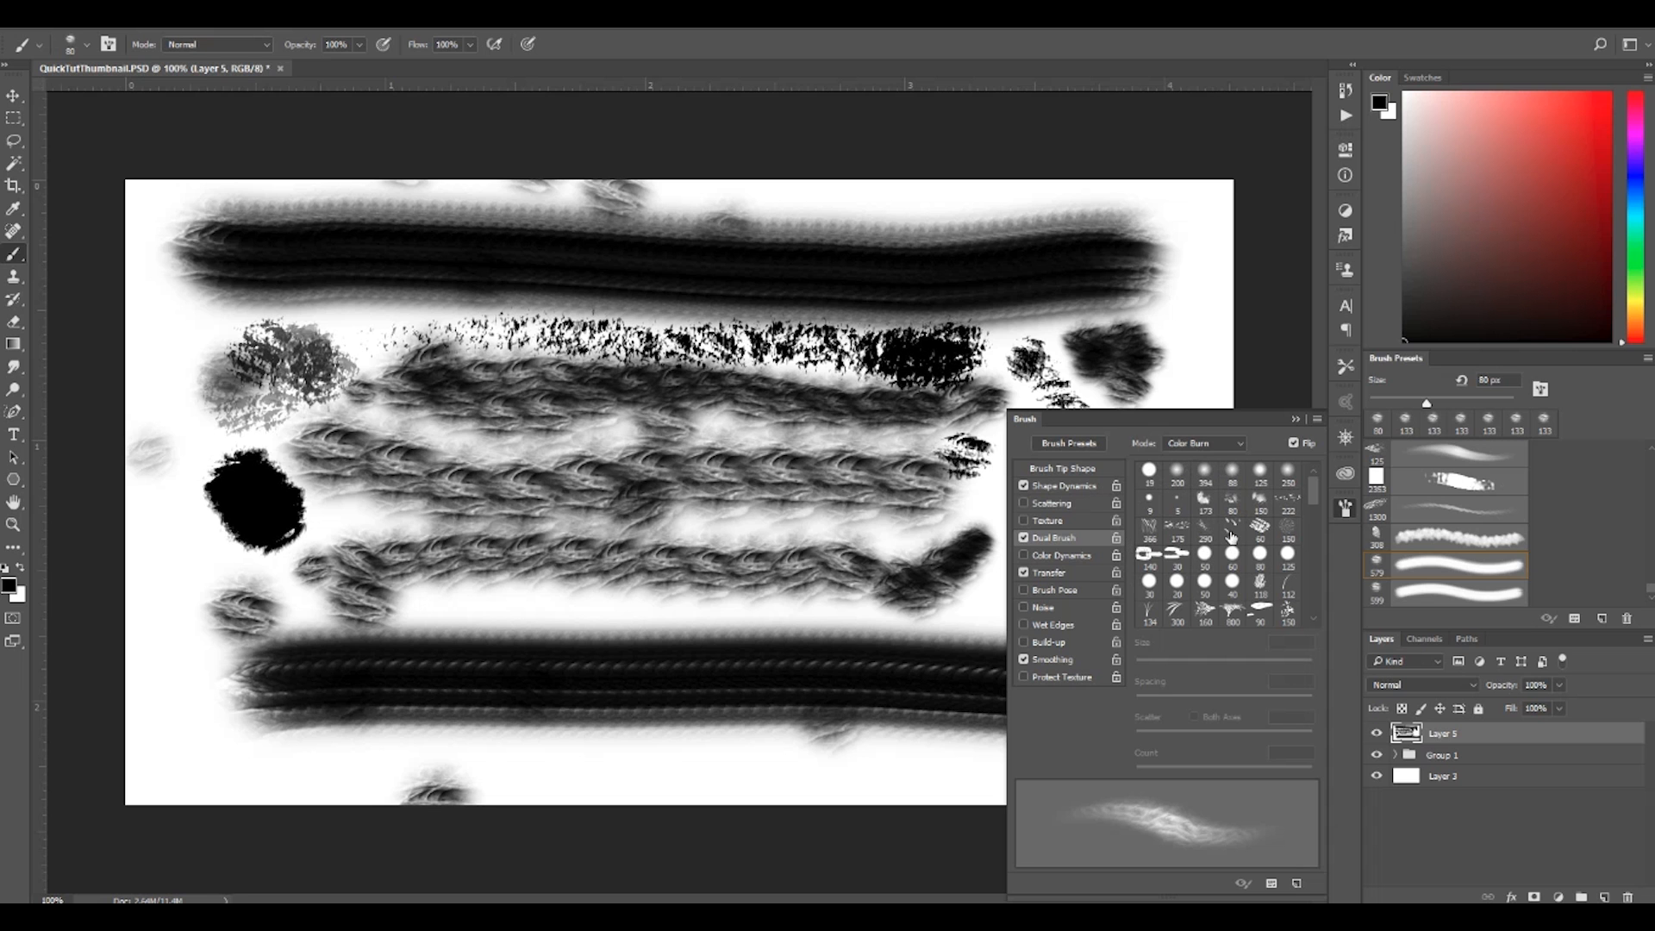
click(1177, 473)
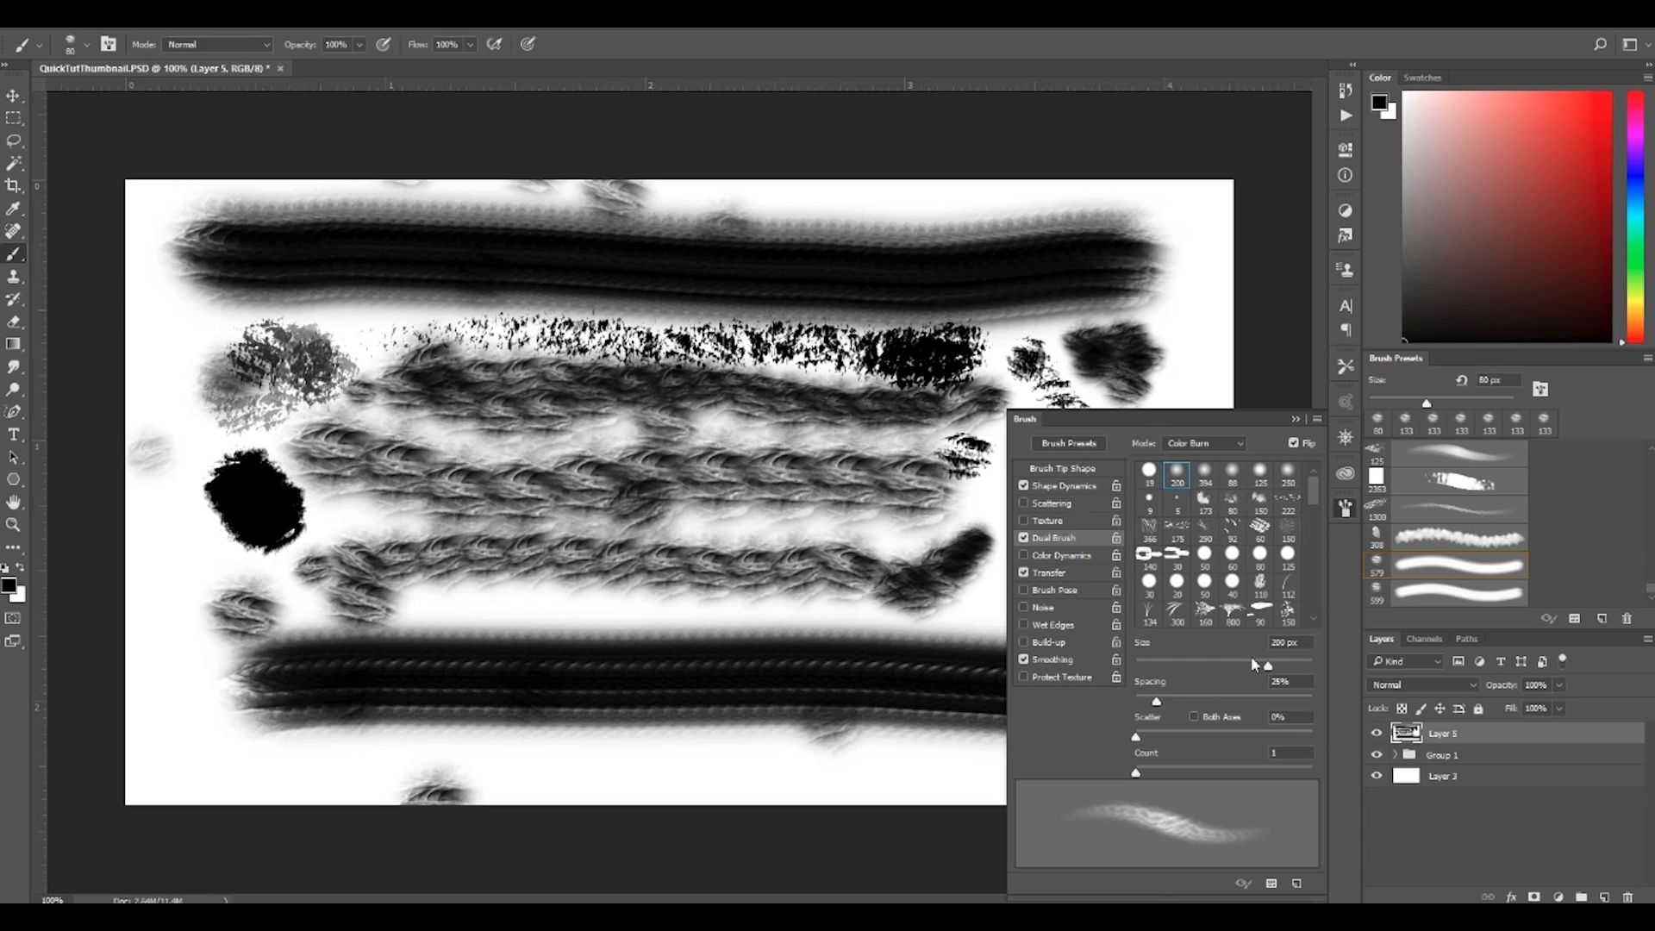
- Set the second brush's size to 28 px and paint a wavy test stroke above the bottom band plus a dab at the canvas's left edge
drag(1268, 669, 1161, 671)
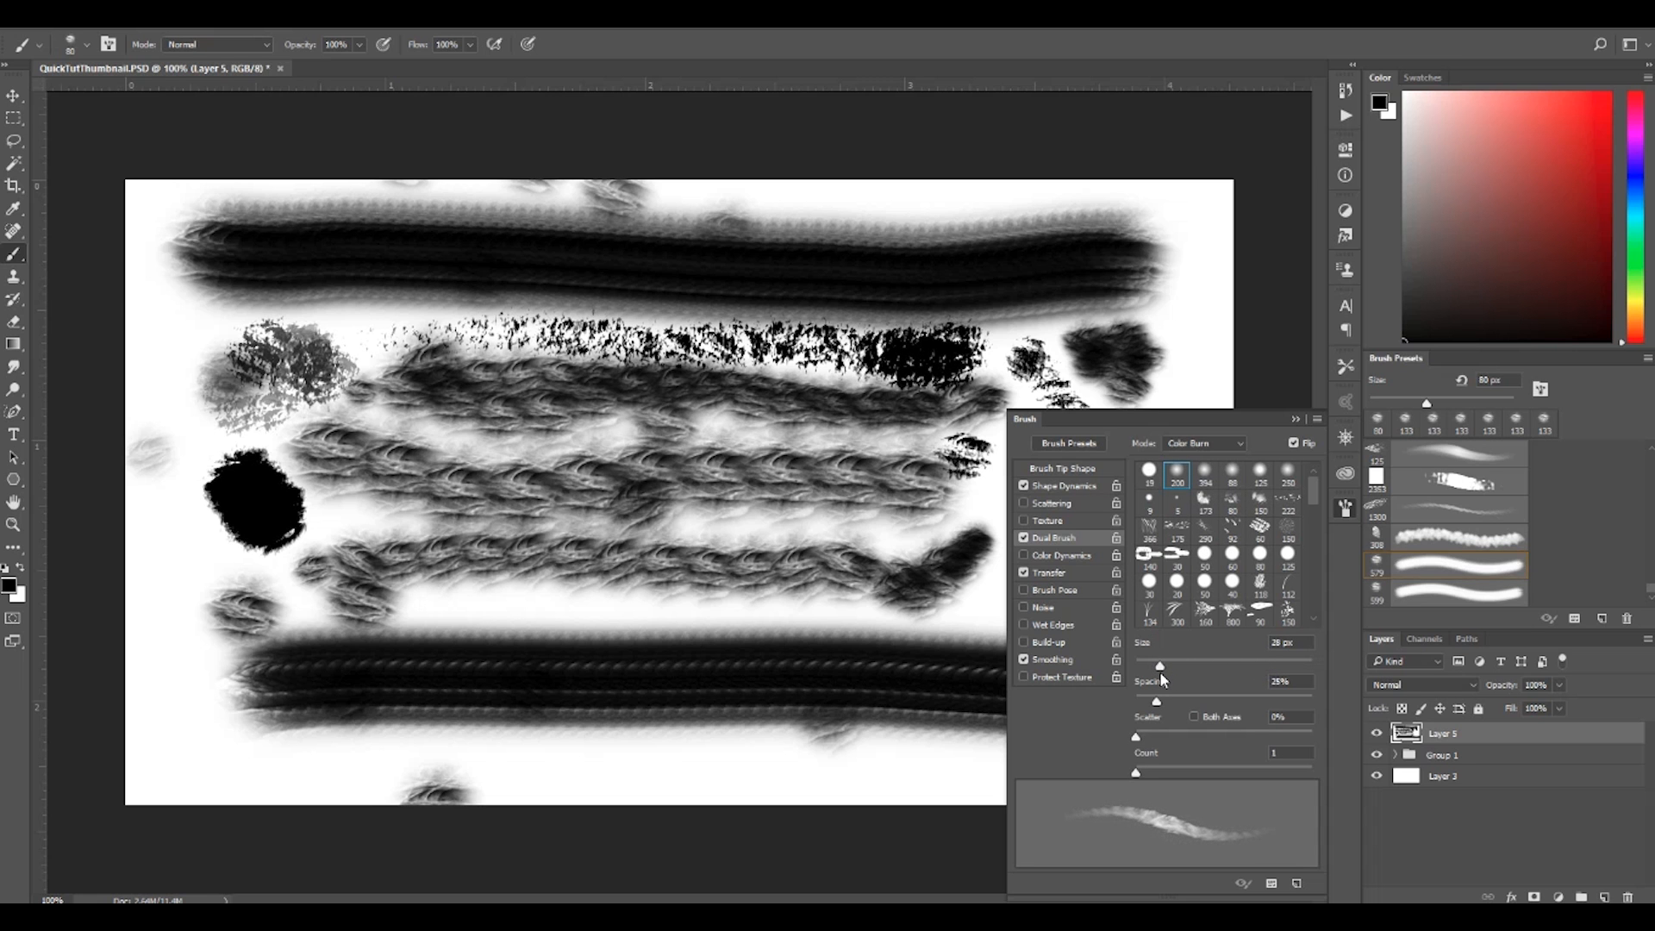
mouse_move(405, 604)
mouse_down()
mouse_move(757, 602)
mouse_move(820, 583)
mouse_move(840, 604)
mouse_move(811, 577)
mouse_move(733, 606)
mouse_move(245, 595)
mouse_up()
click(172, 555)
- Enlarge the brush to 175 px and paint overlapping test dabs near the canvas's left edge, above the solid black blotch
key(bracketright)
key(bracketright)
key(bracketright)
key(bracketright)
key(bracketright)
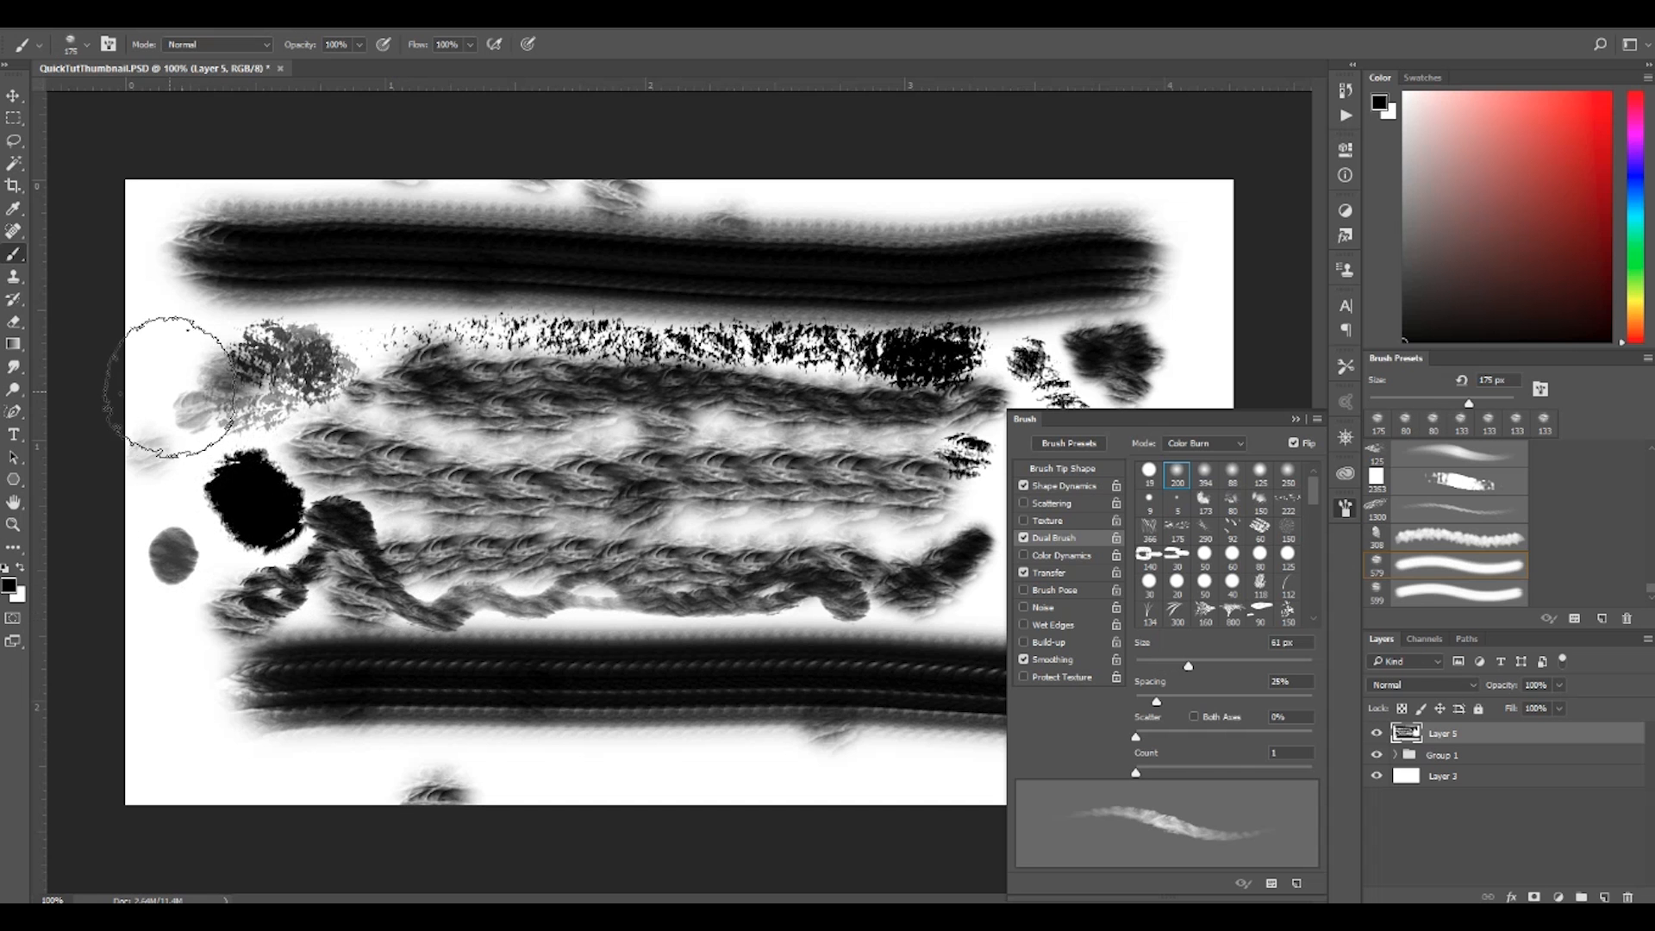
click(175, 392)
click(183, 398)
click(188, 401)
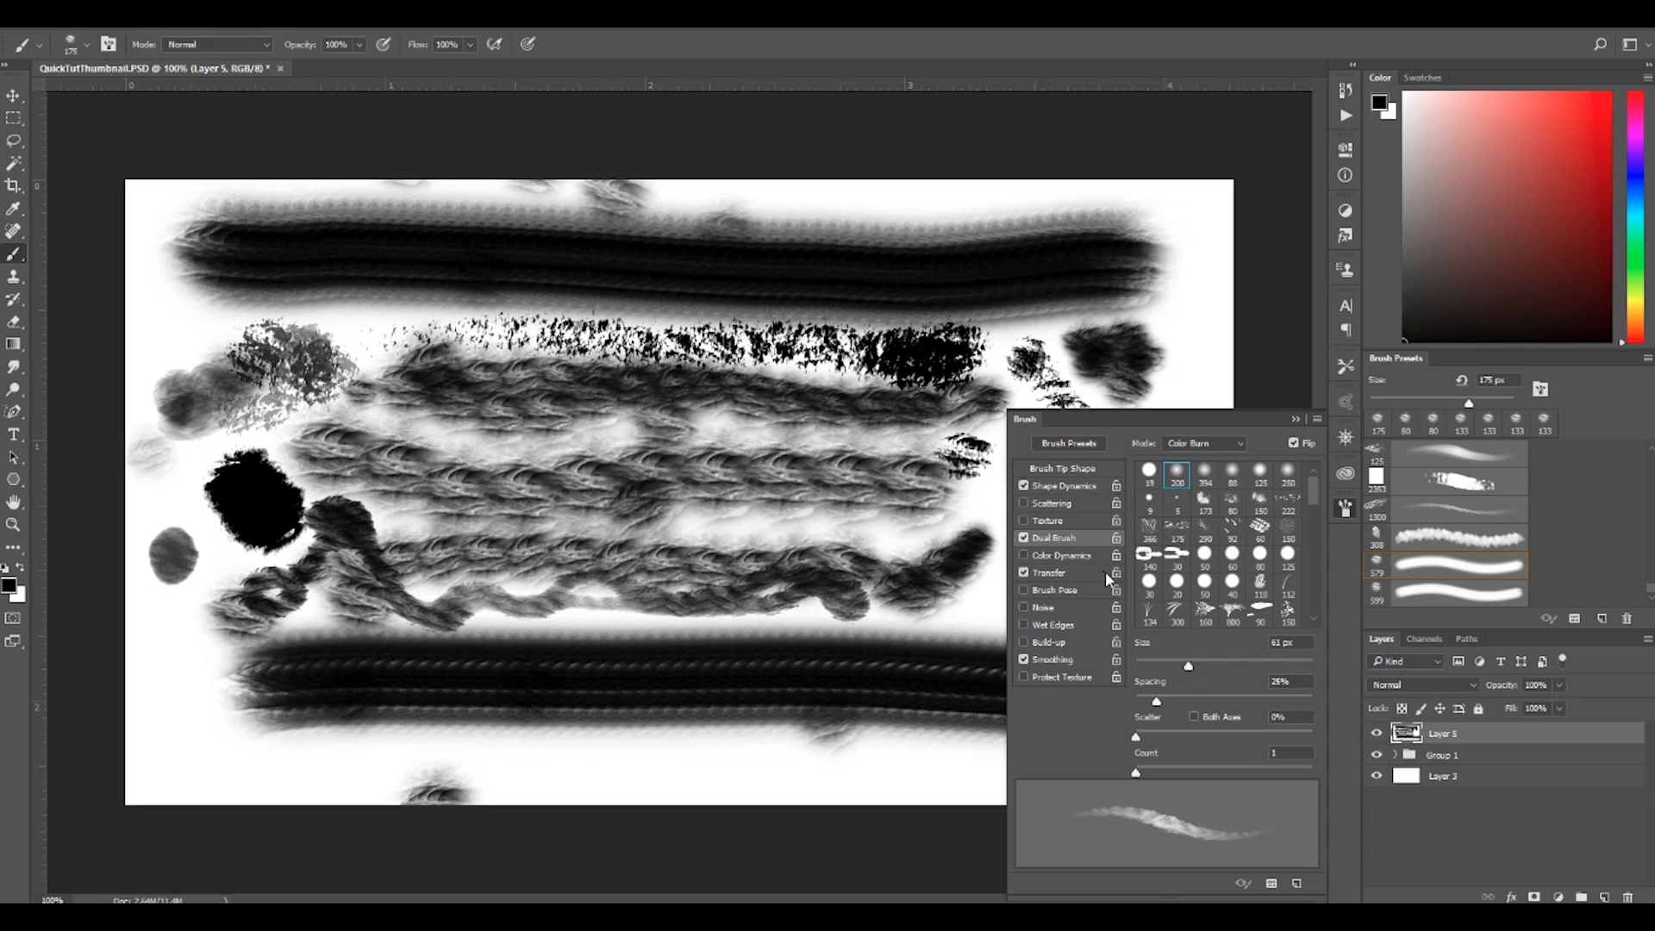
- Paint a greyscale figure with head, torso, arm and hand on the black canvas using the 122 px textured brush preset at varying sizes
mouse_move(732, 426)
mouse_down()
mouse_move(548, 336)
mouse_move(724, 480)
mouse_move(583, 373)
mouse_up()
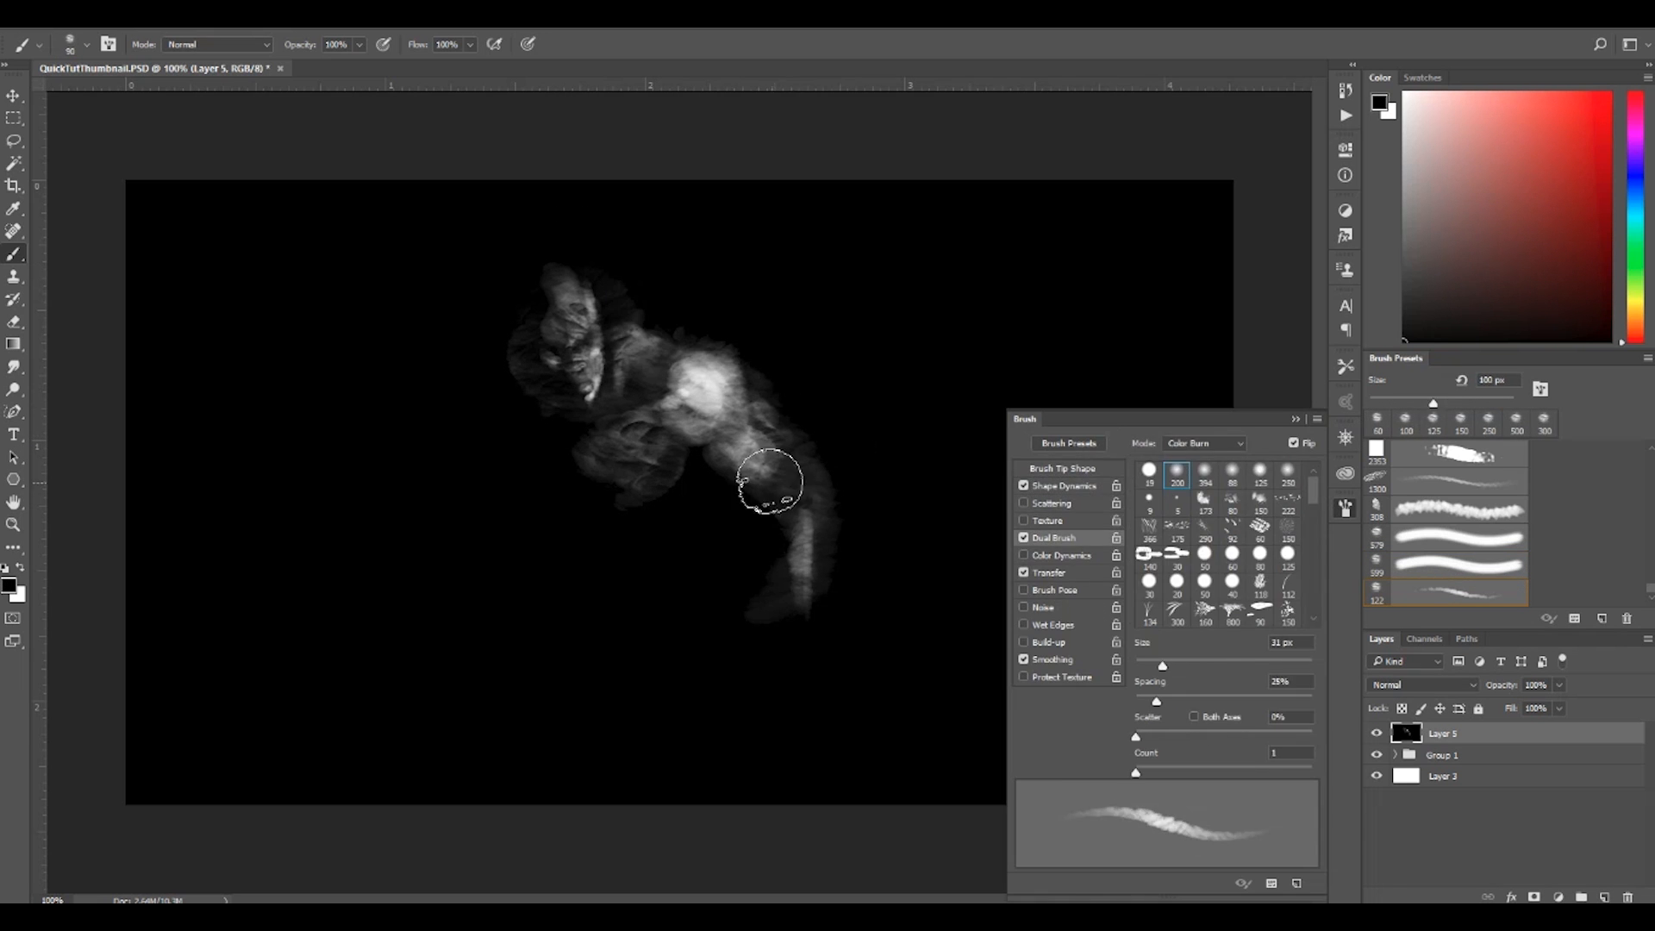
click(1007, 315)
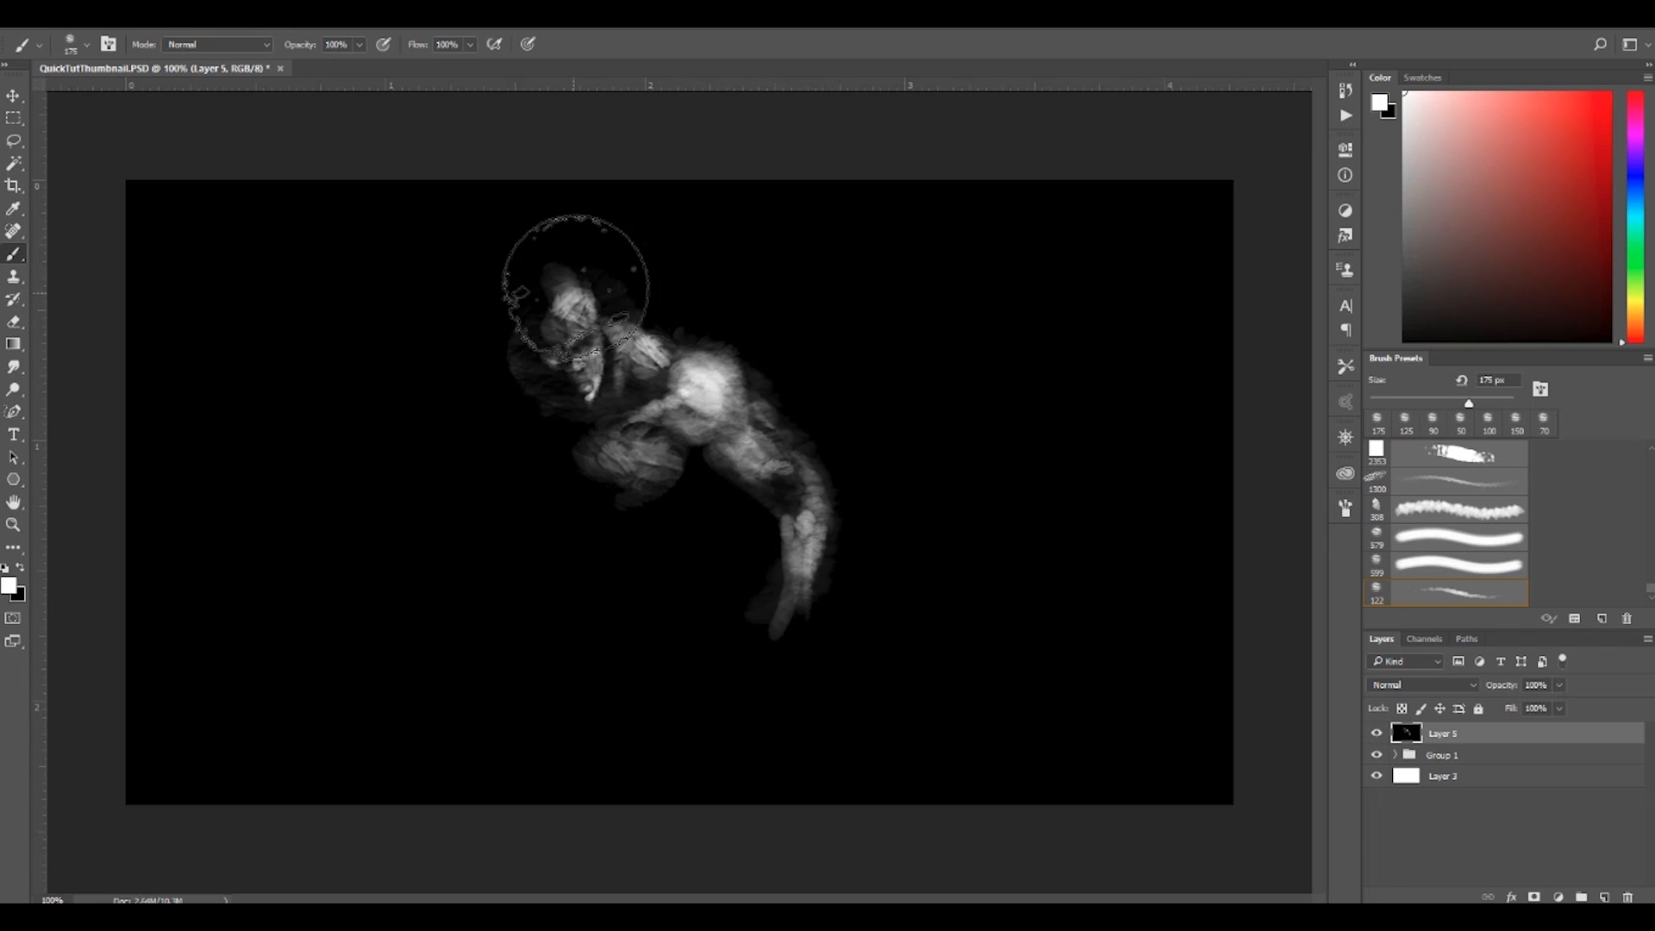
mouse_move(572, 267)
mouse_down()
mouse_move(852, 649)
mouse_move(775, 716)
mouse_move(554, 359)
mouse_move(645, 293)
mouse_move(696, 363)
mouse_up()
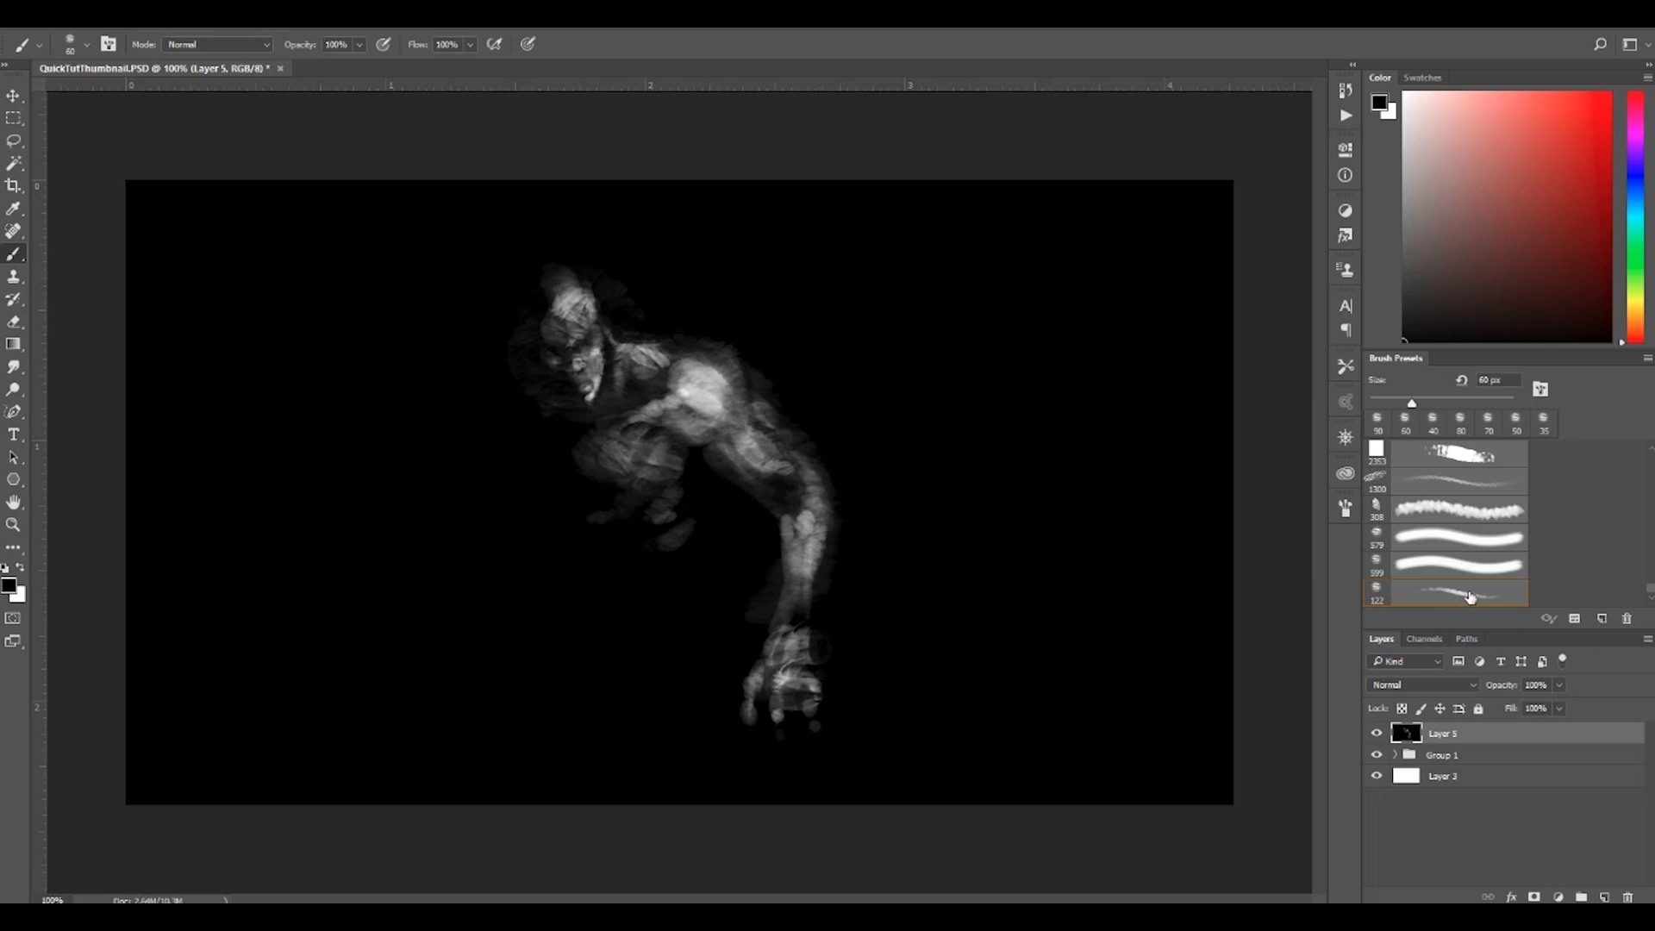
- Bring up the New Brush Preset dialog for the current brush and dismiss it
click(1346, 509)
click(1318, 420)
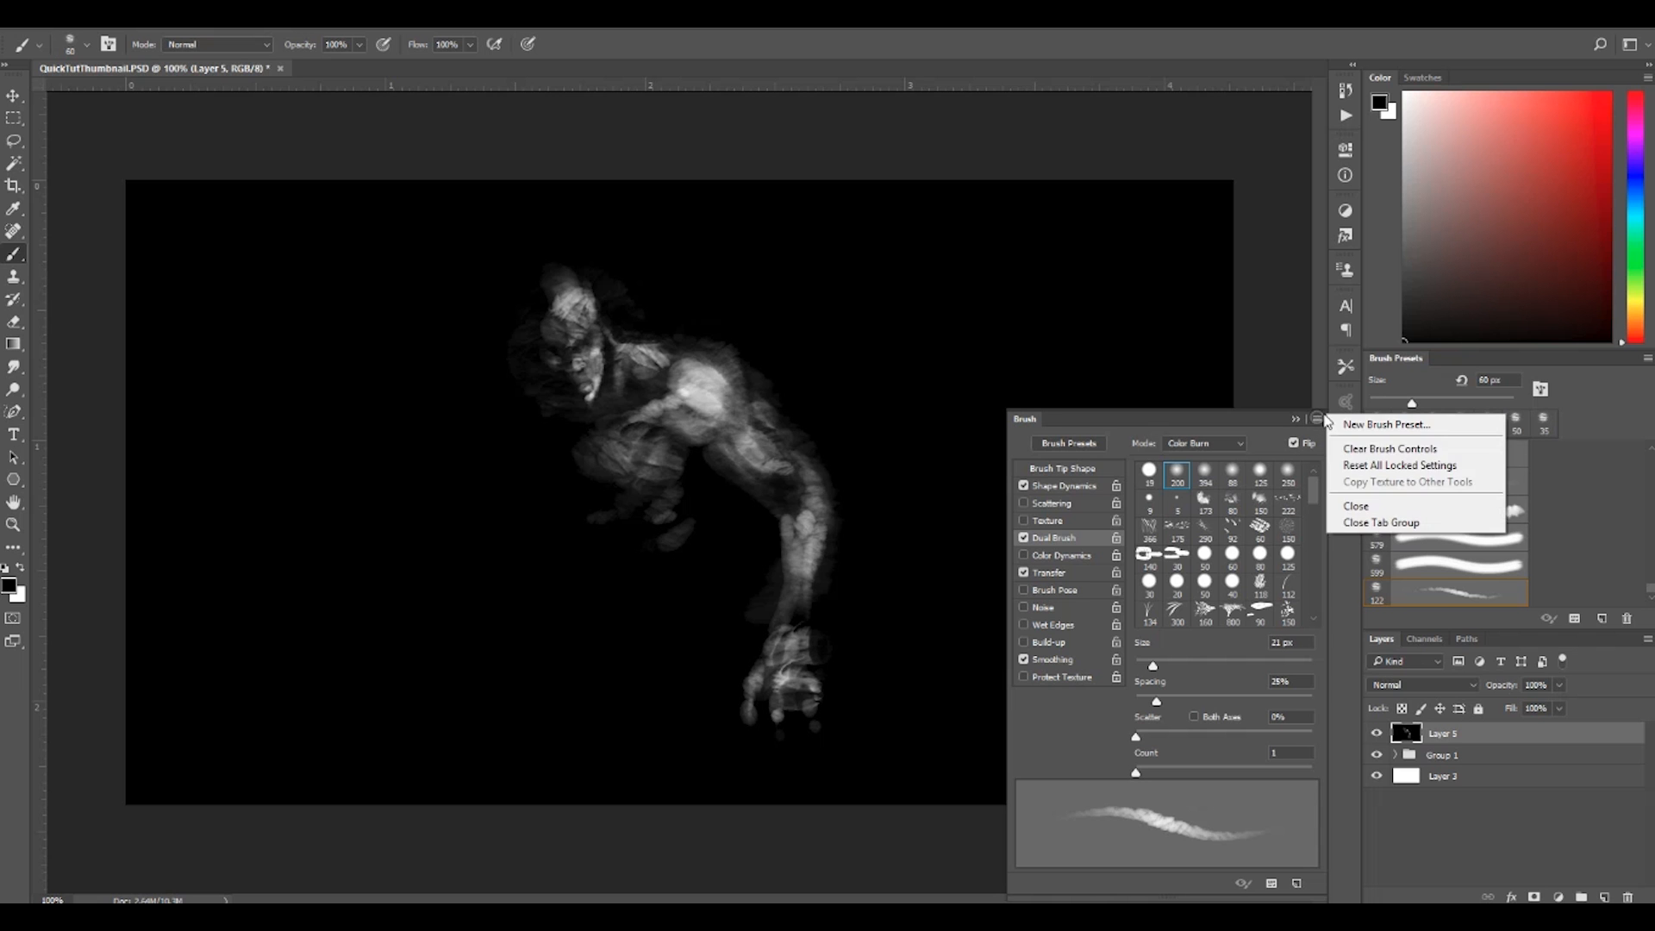
click(1386, 424)
click(1021, 346)
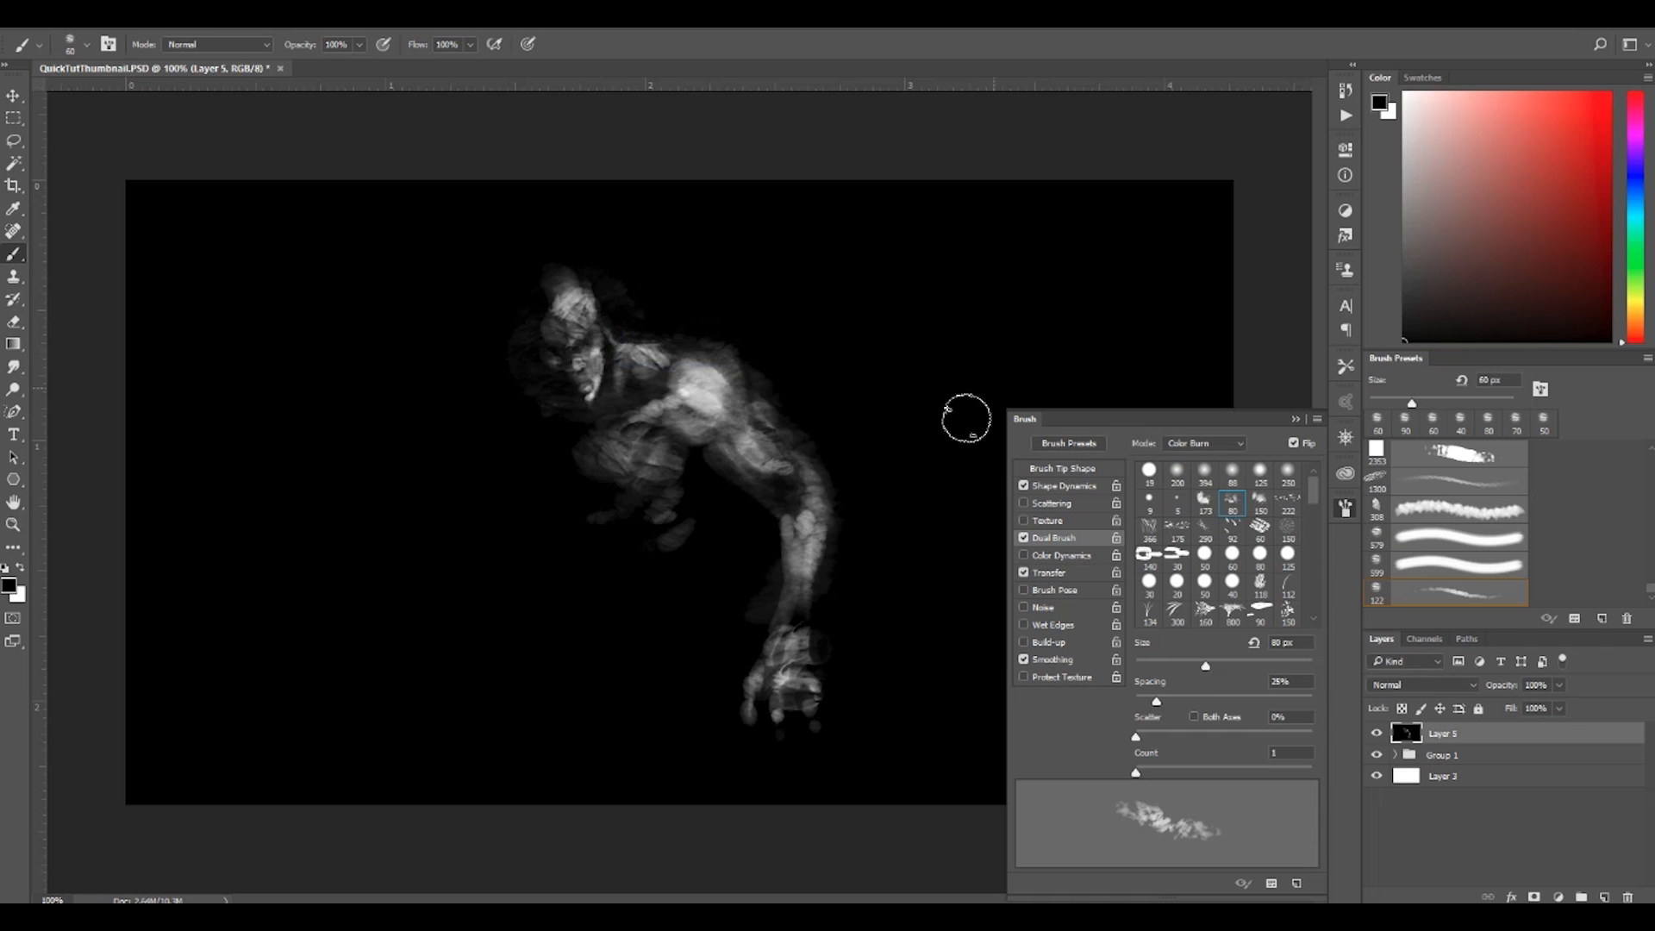
- Bring up the Save Brushes dialog for the current brush set from the canvas brush picker
right_click(895, 429)
right_click(1109, 488)
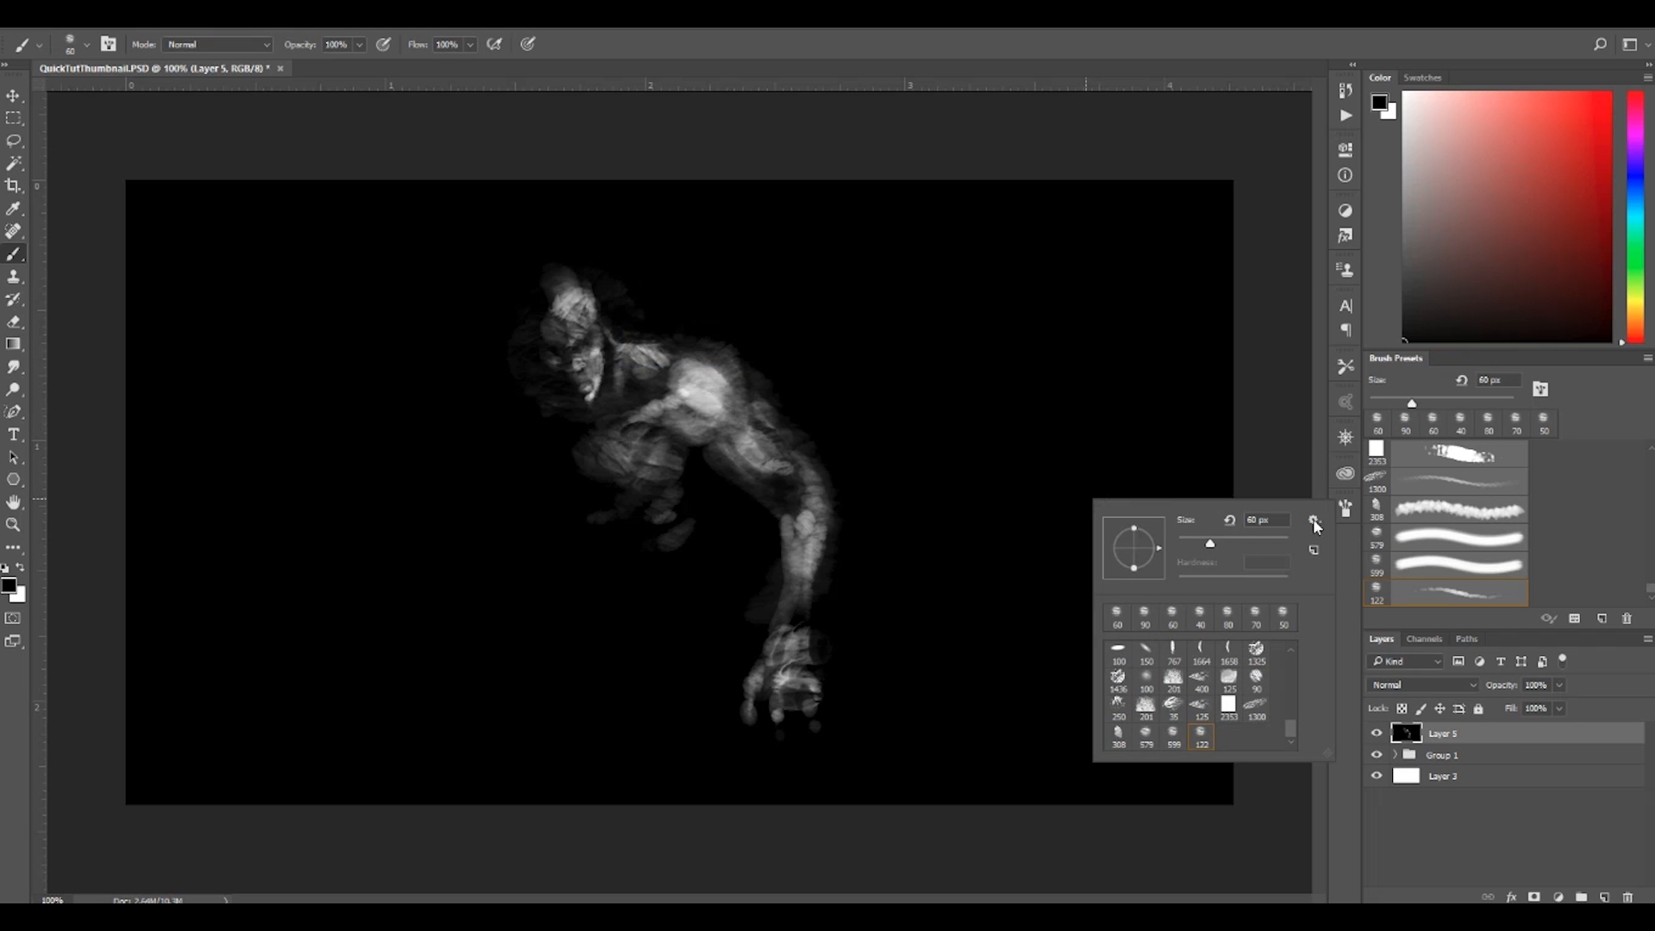
click(1314, 521)
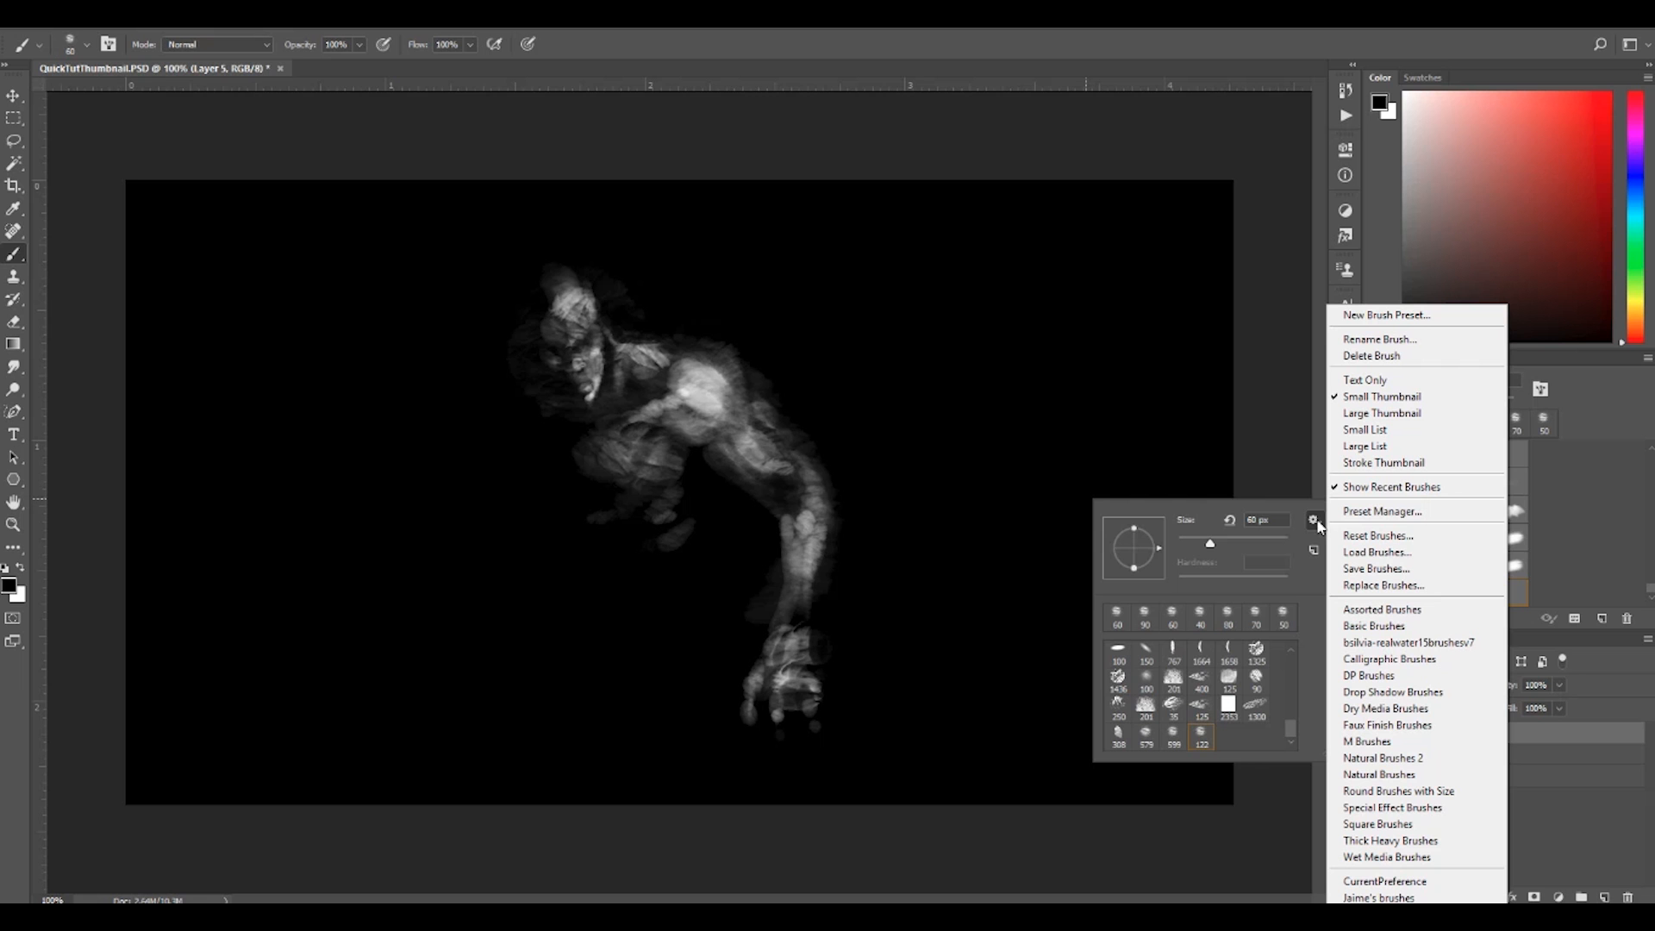
click(1372, 571)
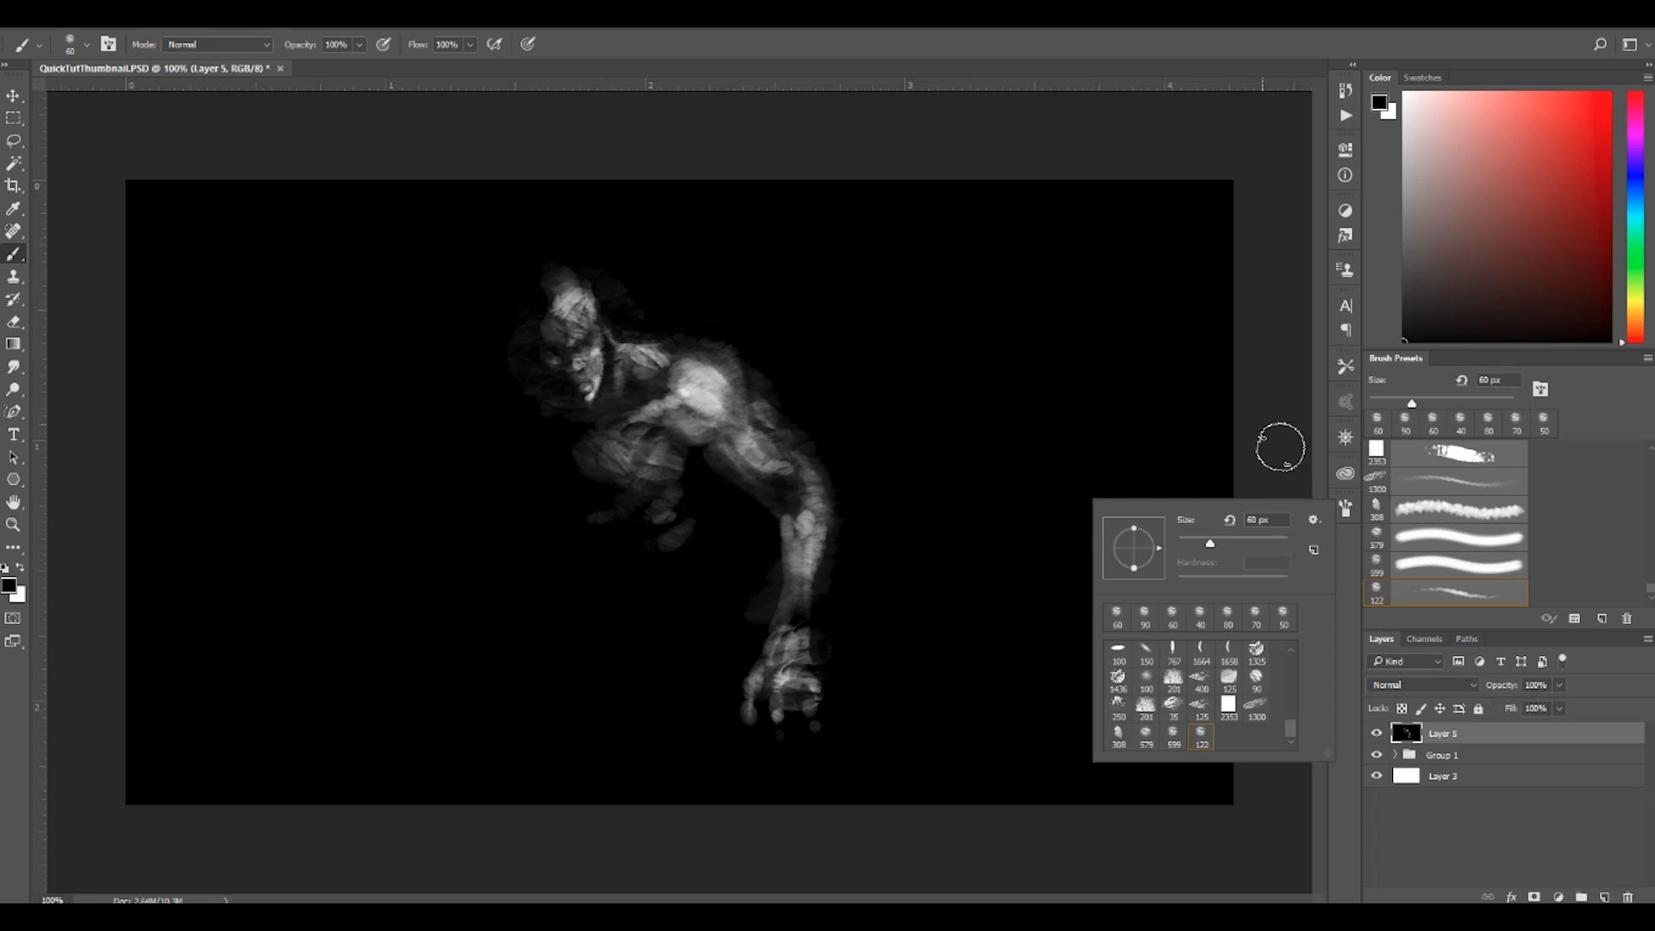
- Hide Layer 5 to reveal the thumbnail artwork beneath it
click(1377, 734)
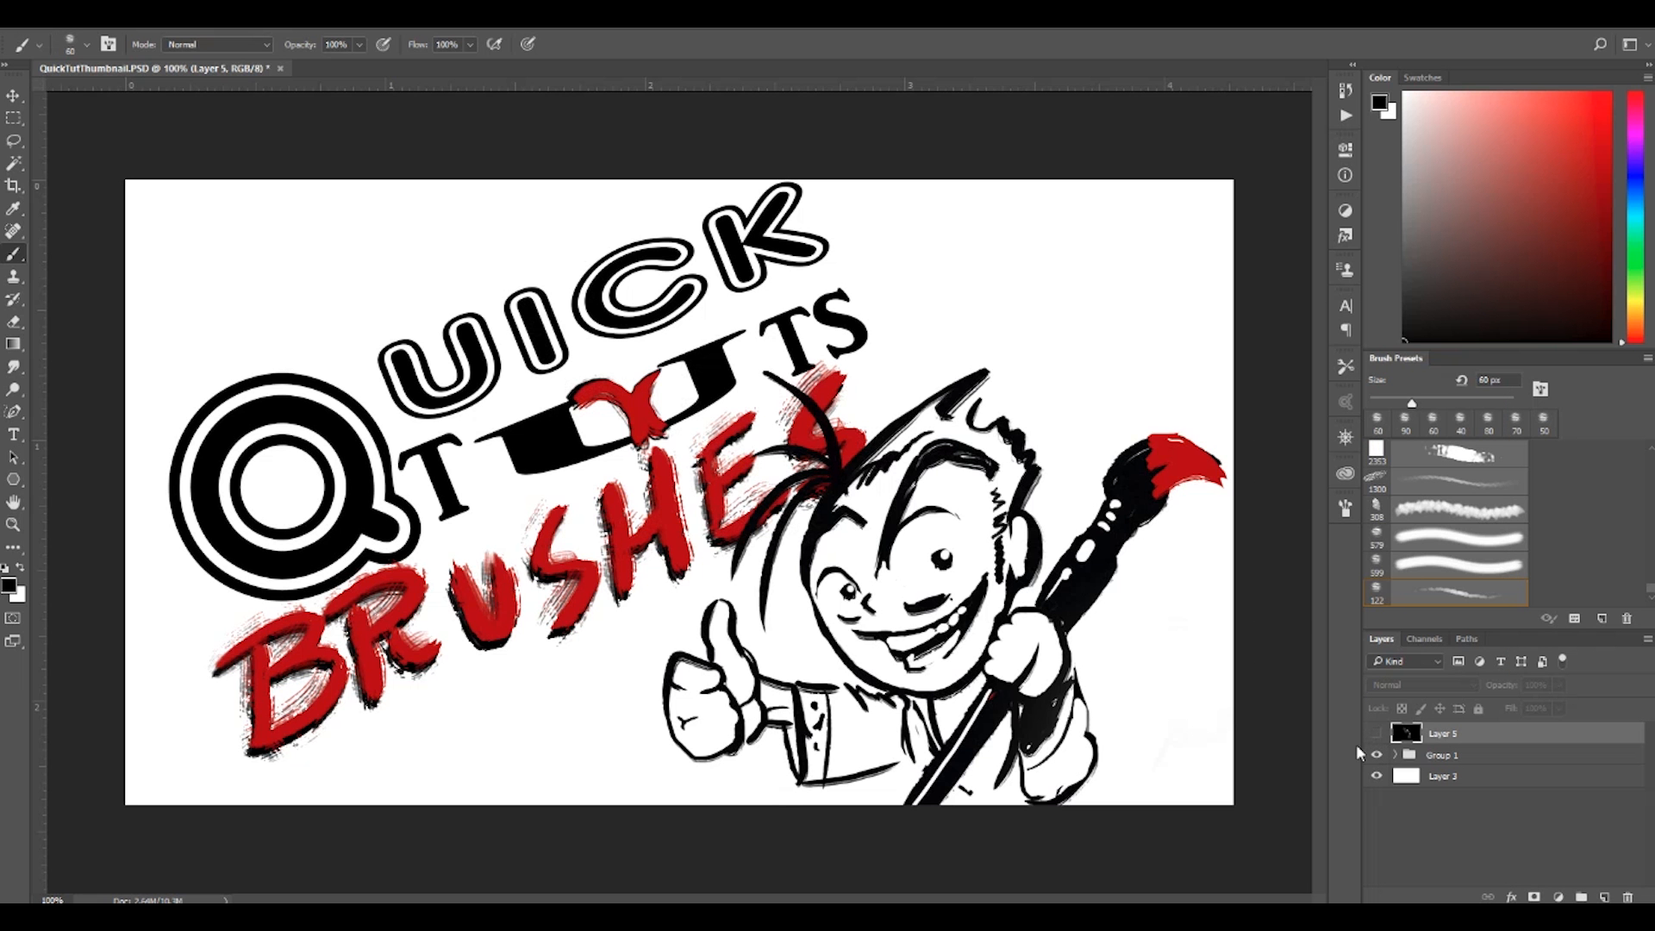